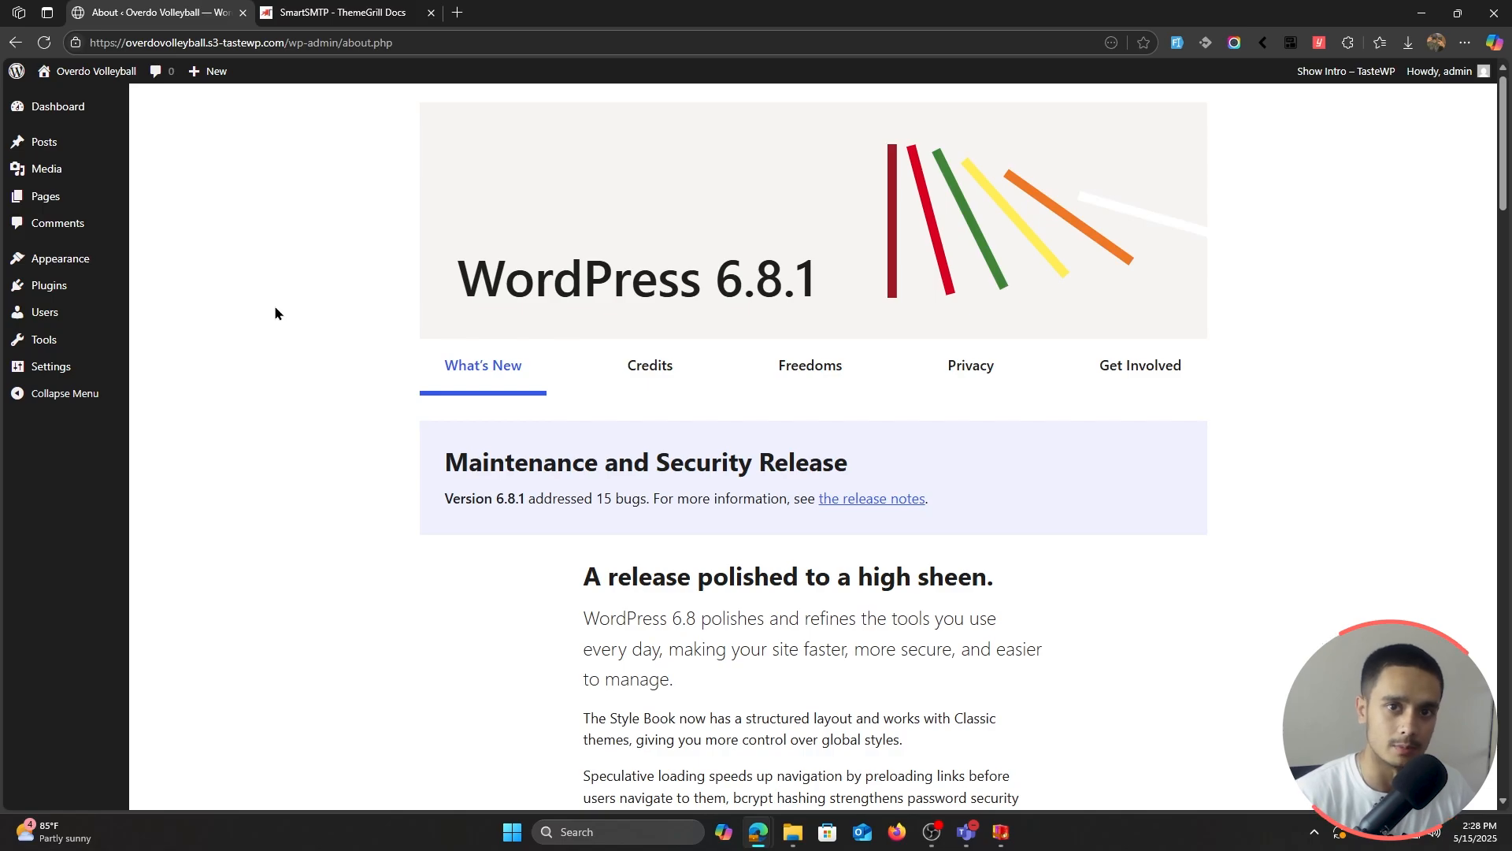
Step: Search the plugin directory for SmartSMTP, then install and activate it (version 1.1.1)
mouse_move(110, 285)
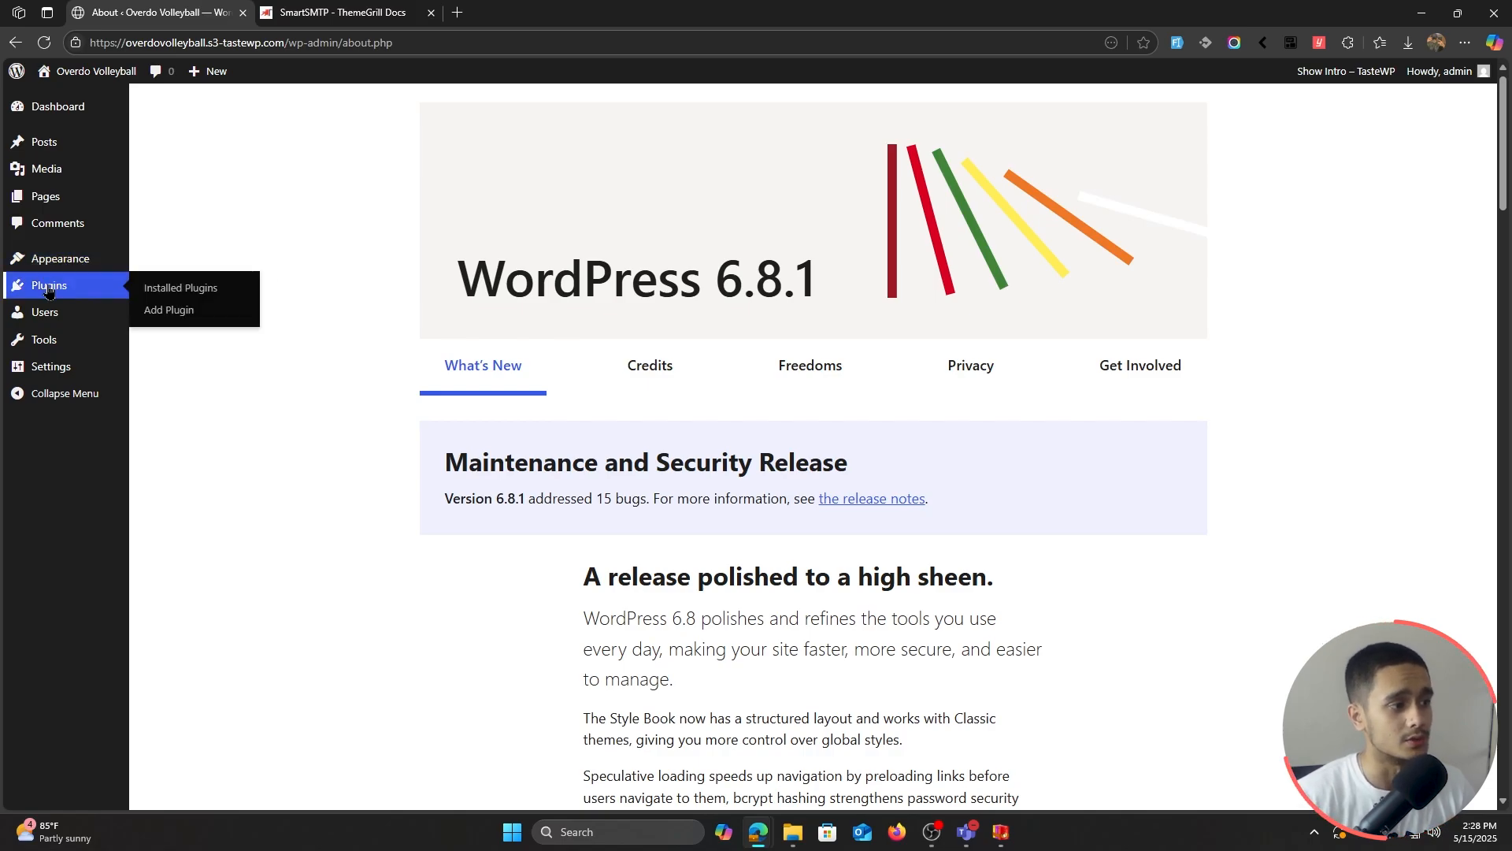
click(198, 310)
click(1340, 149)
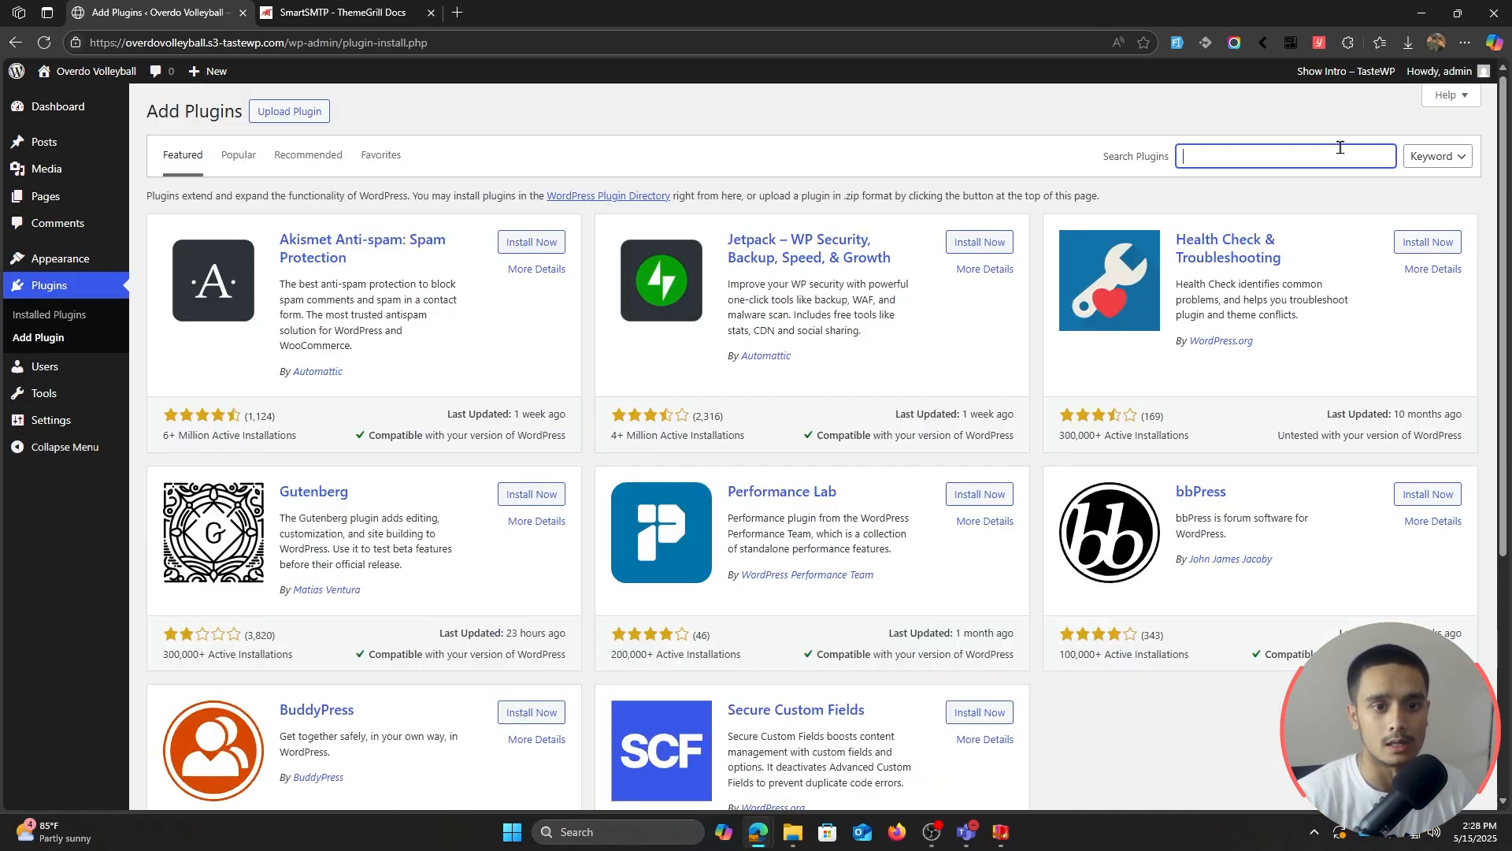
text(SmartSMTP)
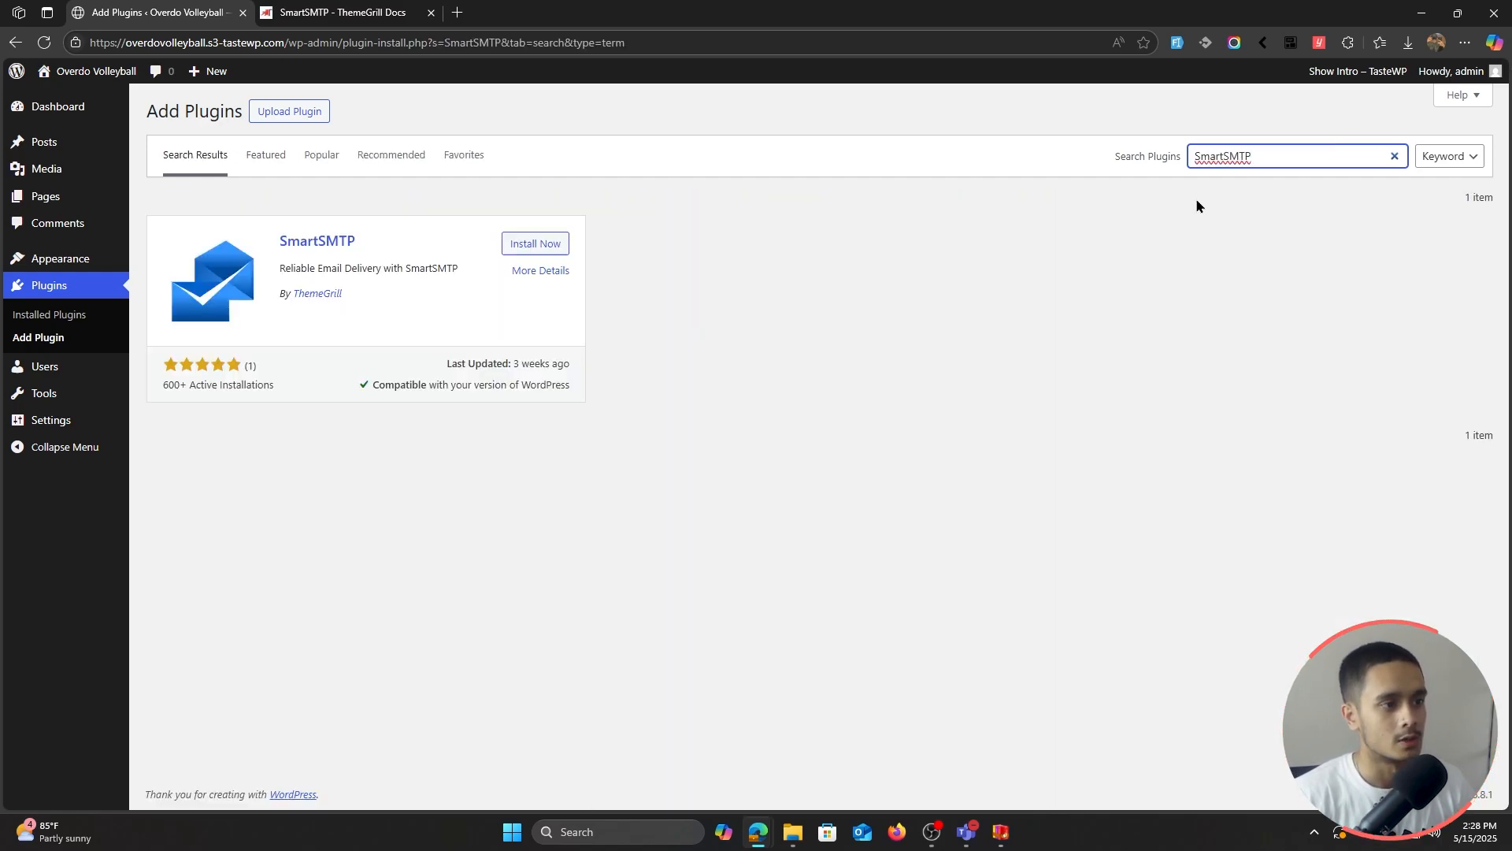
click(535, 244)
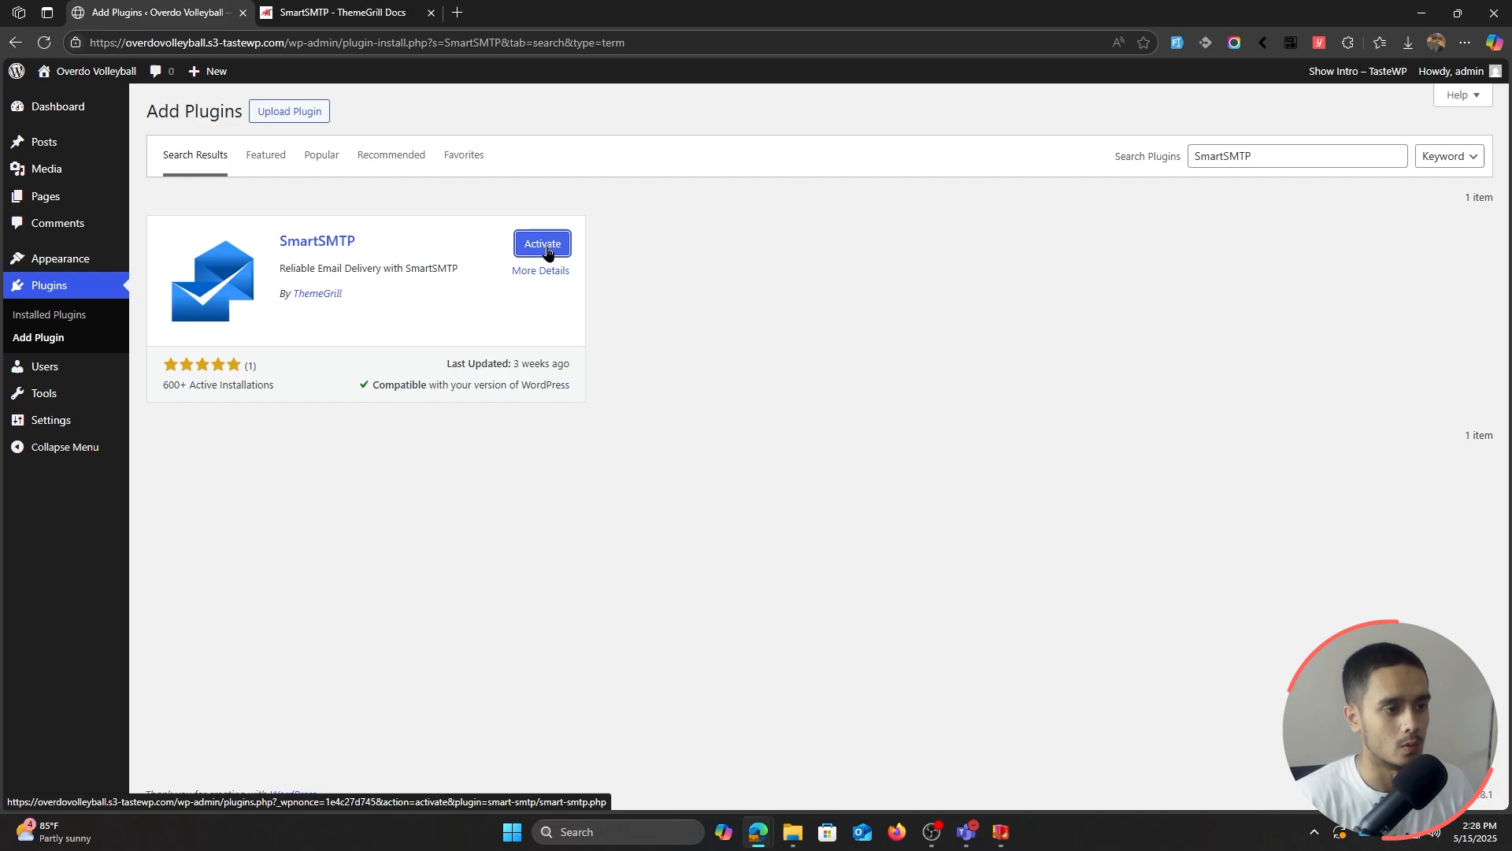
click(543, 251)
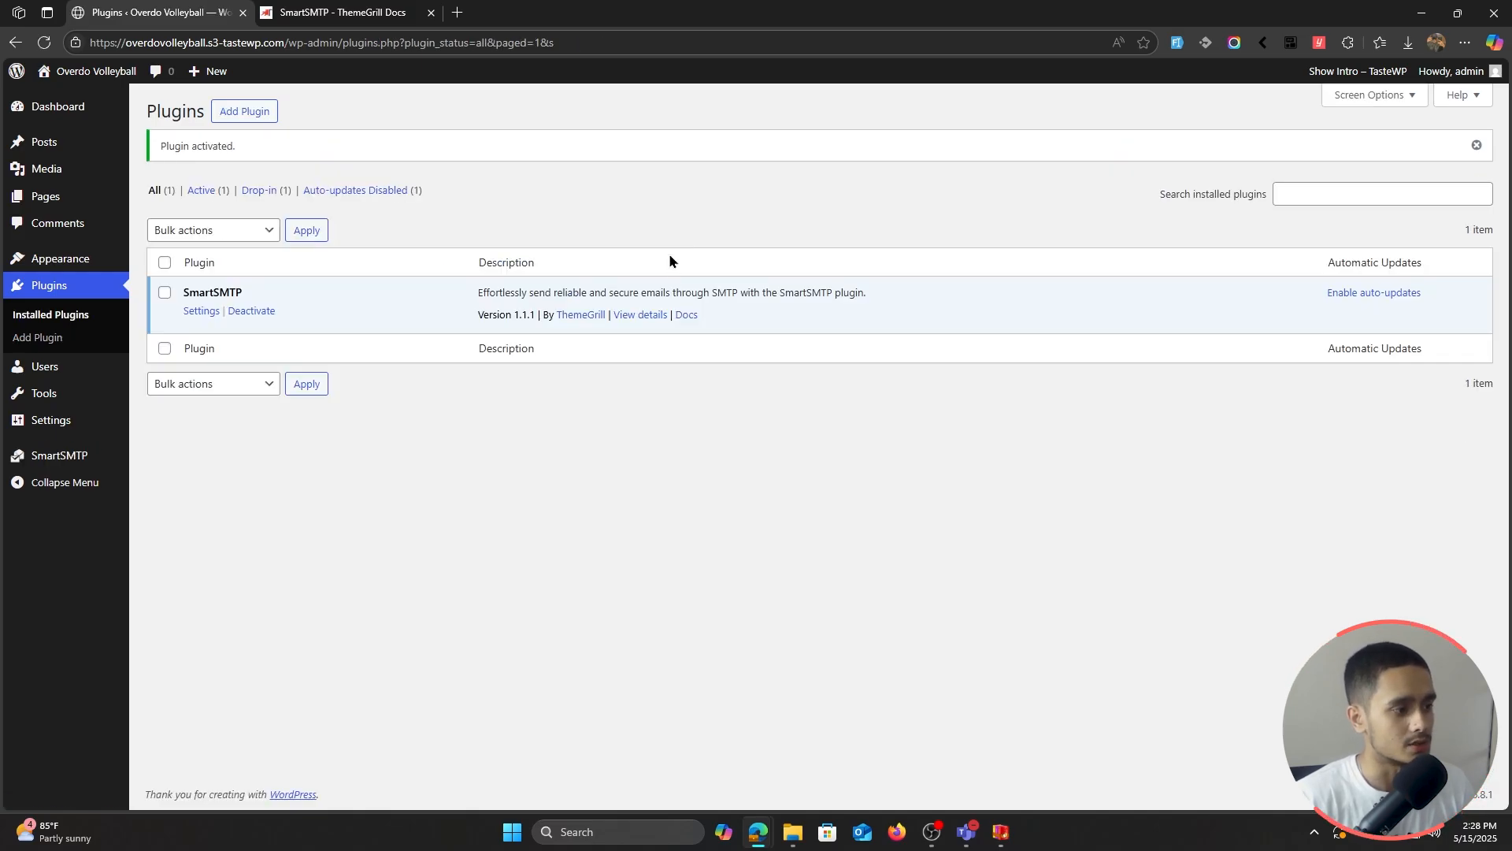
Step: In SmartSMTP's My Connections, pick Google Workspace as the primary connection's provider
click(53, 464)
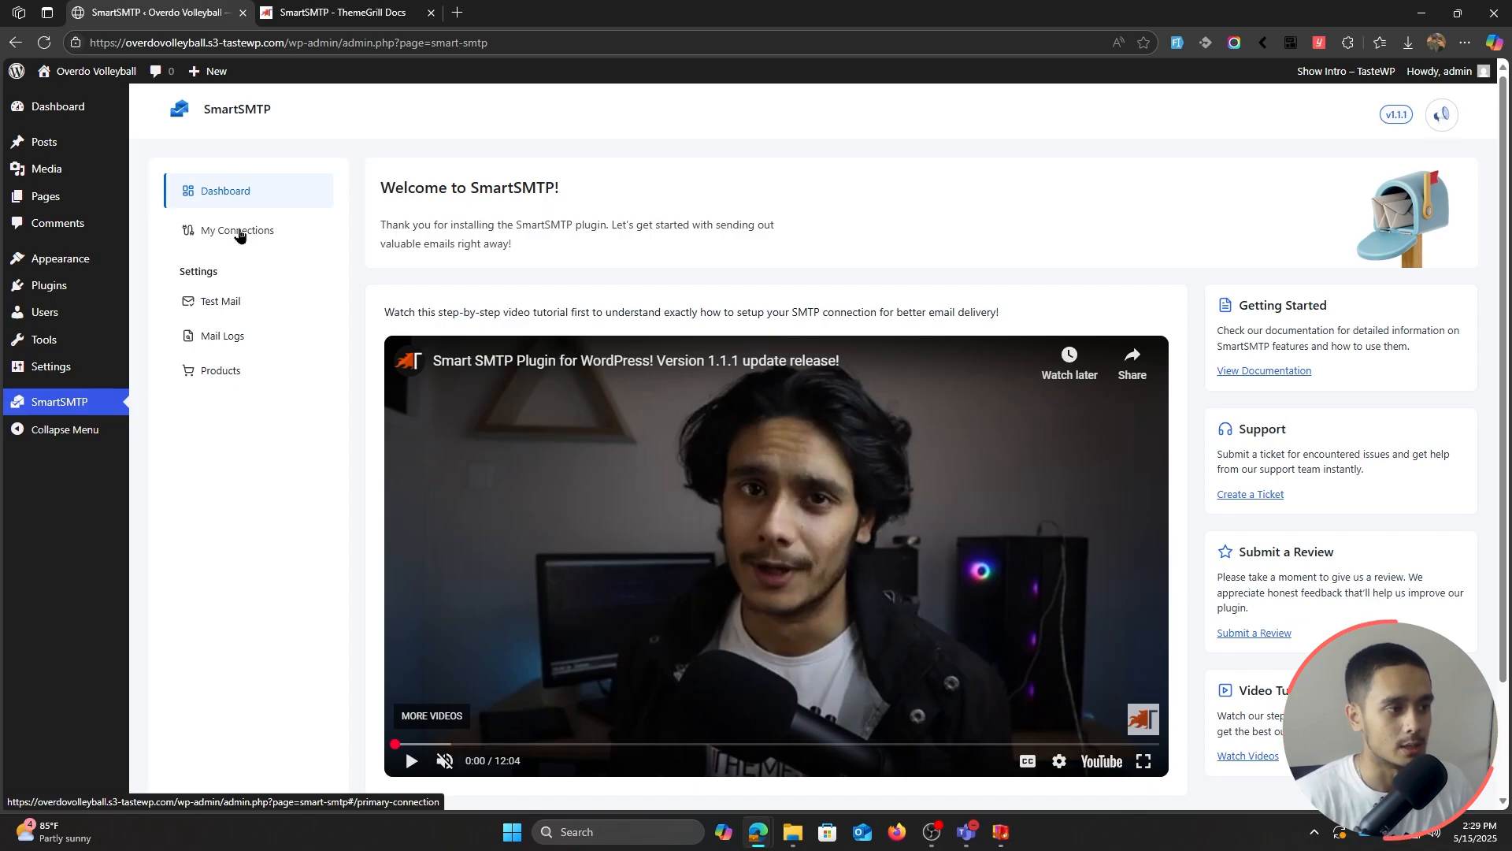
click(227, 232)
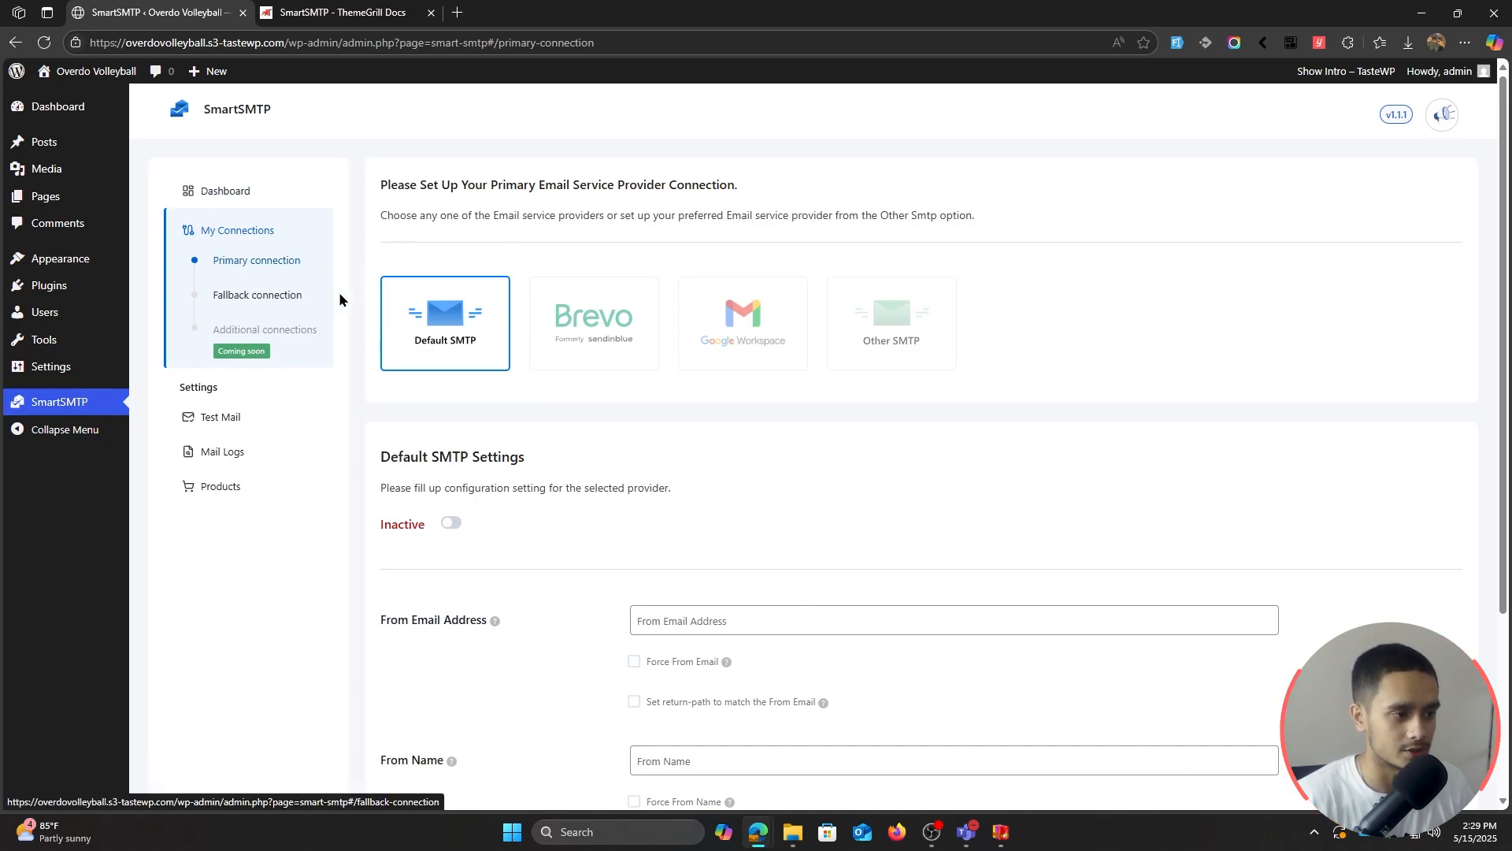
click(296, 297)
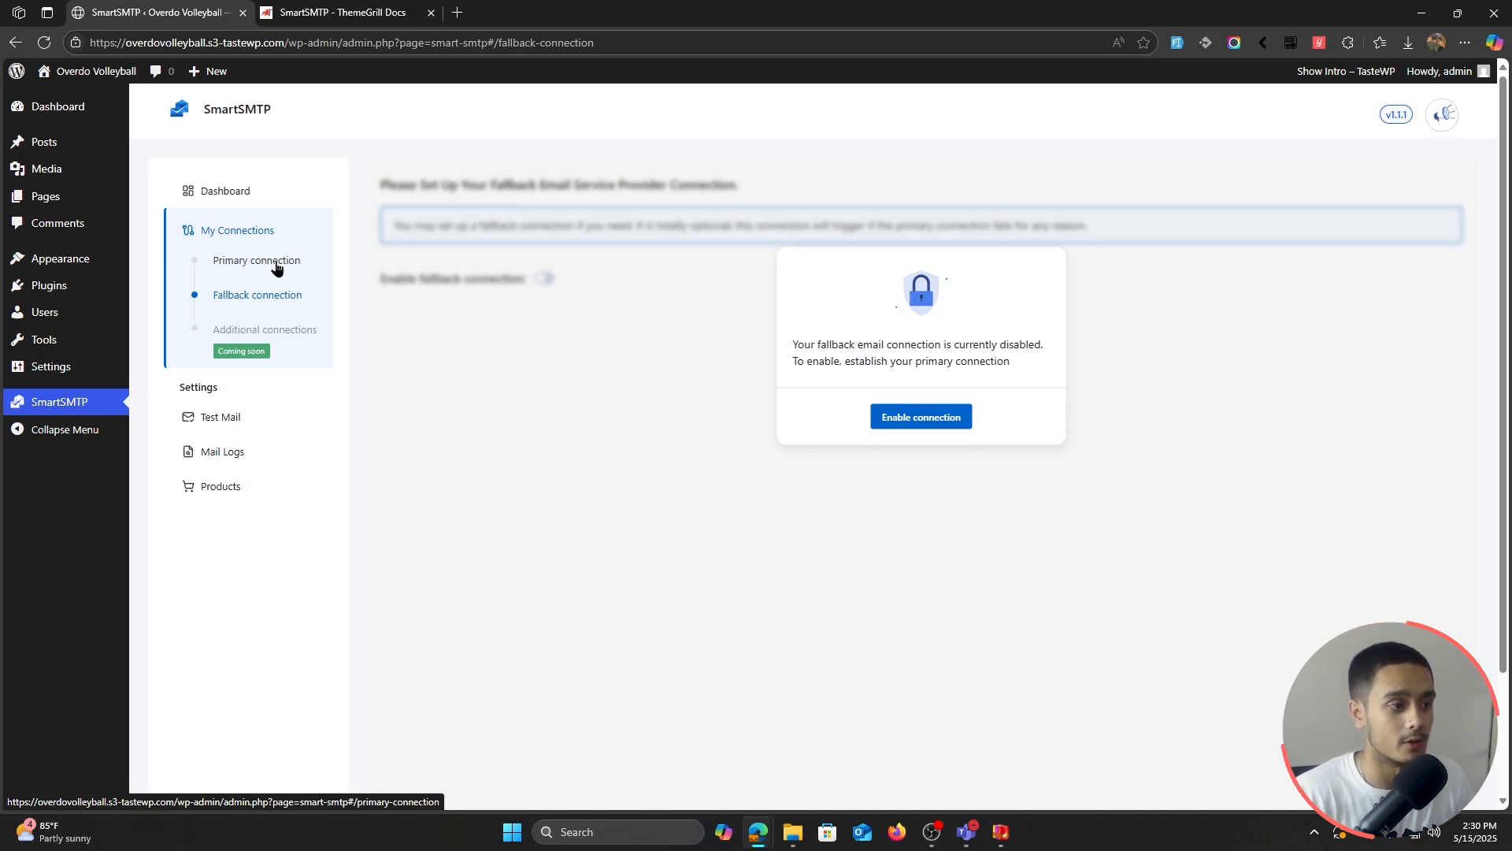
click(277, 268)
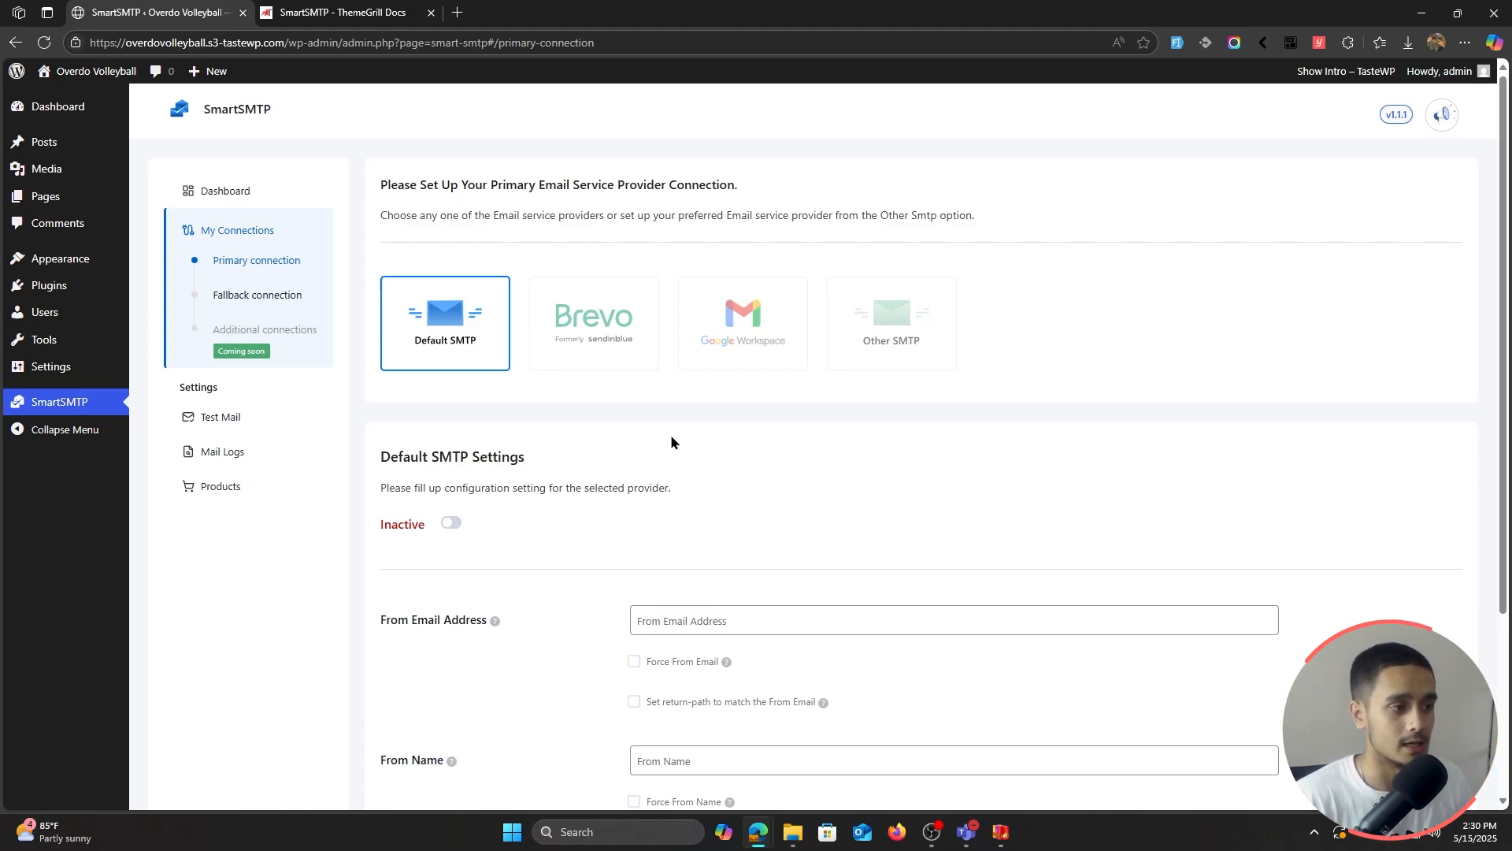
click(748, 351)
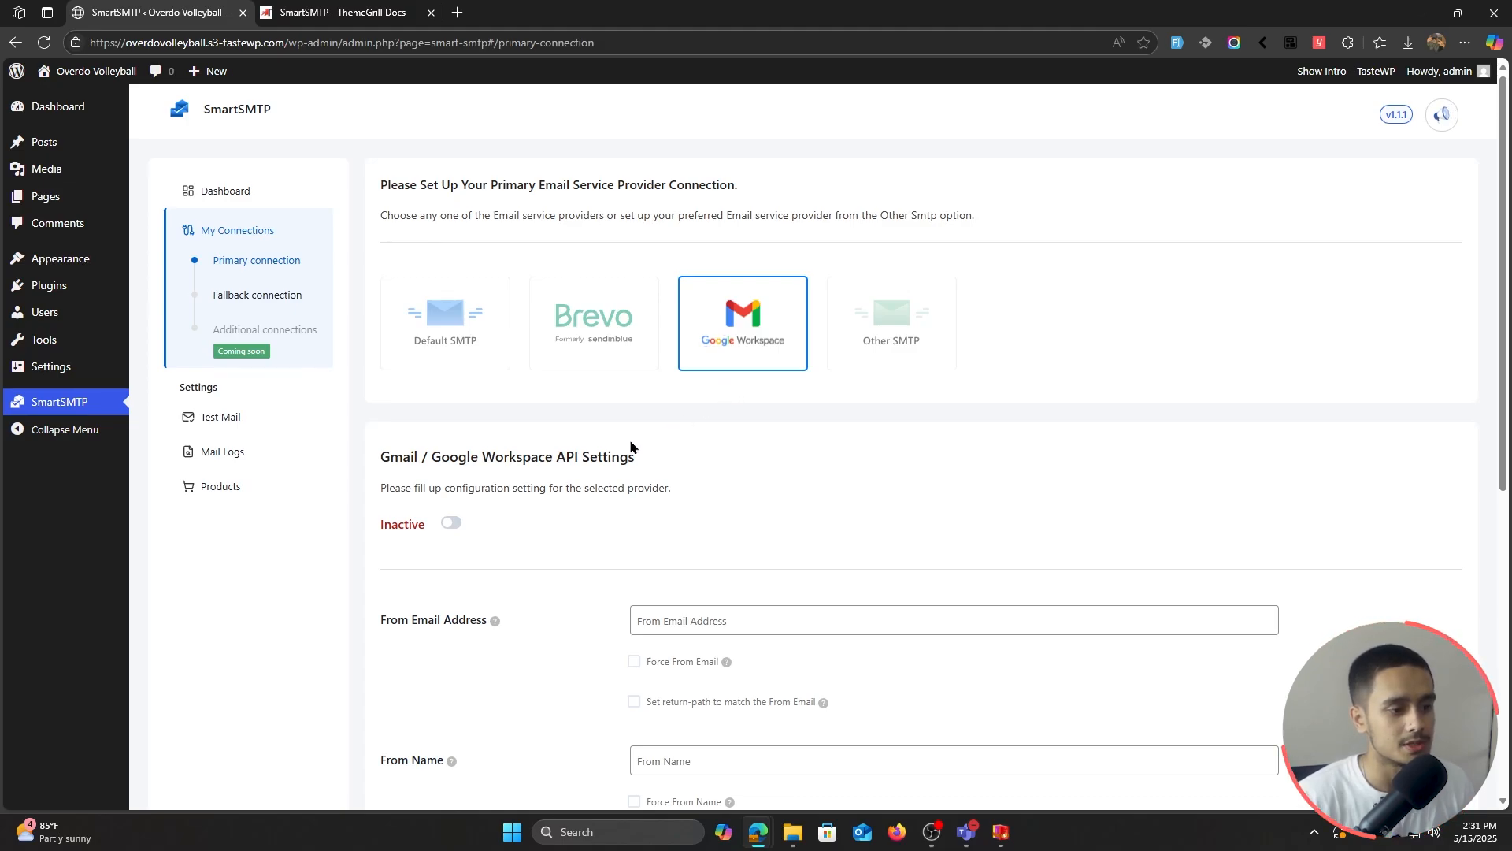
Step: Activate the Gmail API connection, enter the sender e-mail address, and force it with a matching return-path
click(449, 523)
scroll(583, 516, down, 4)
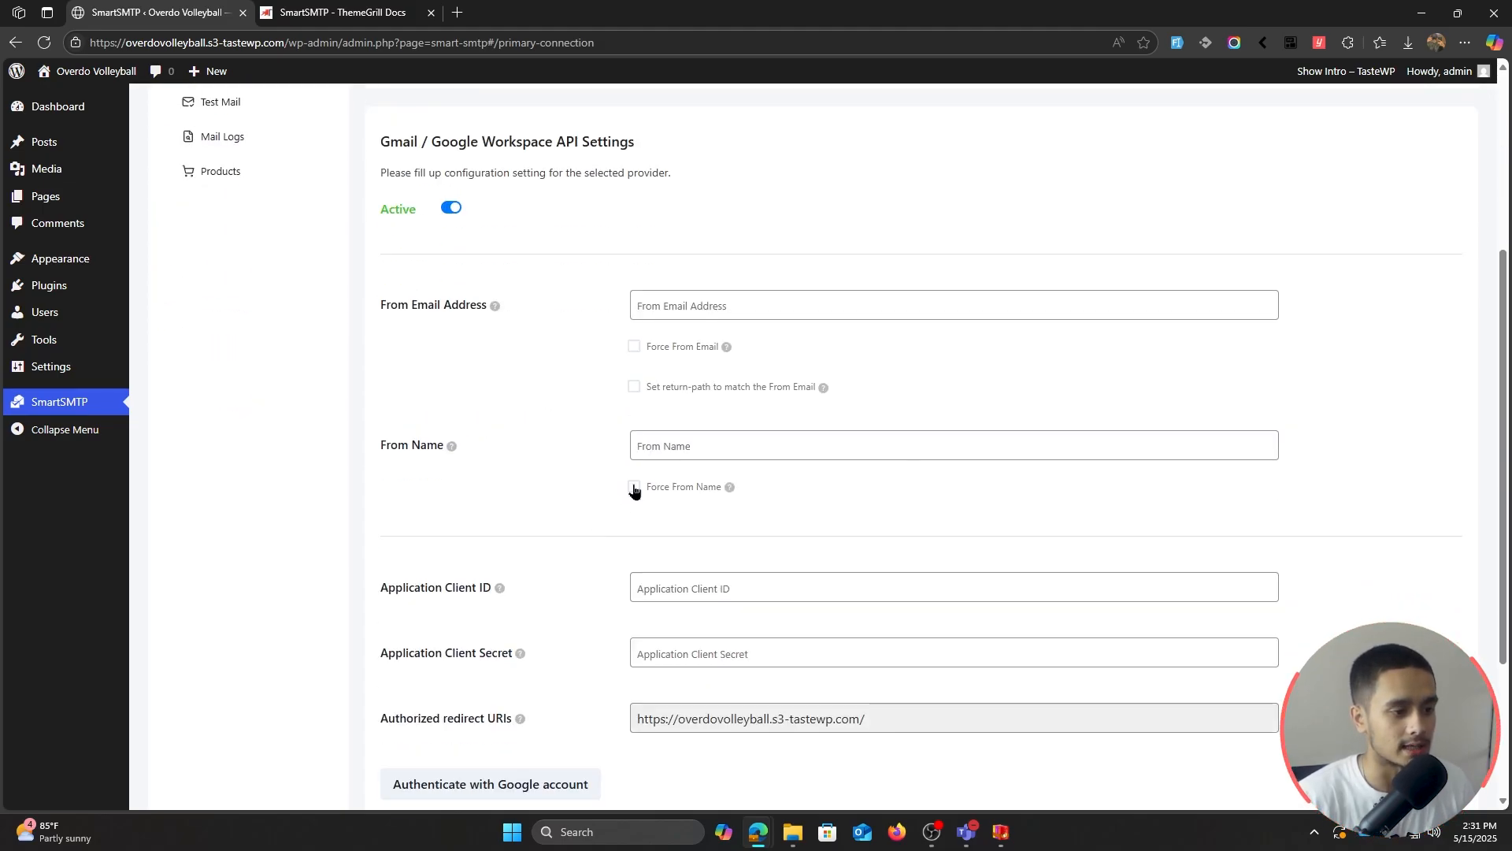
click(739, 304)
text(say)
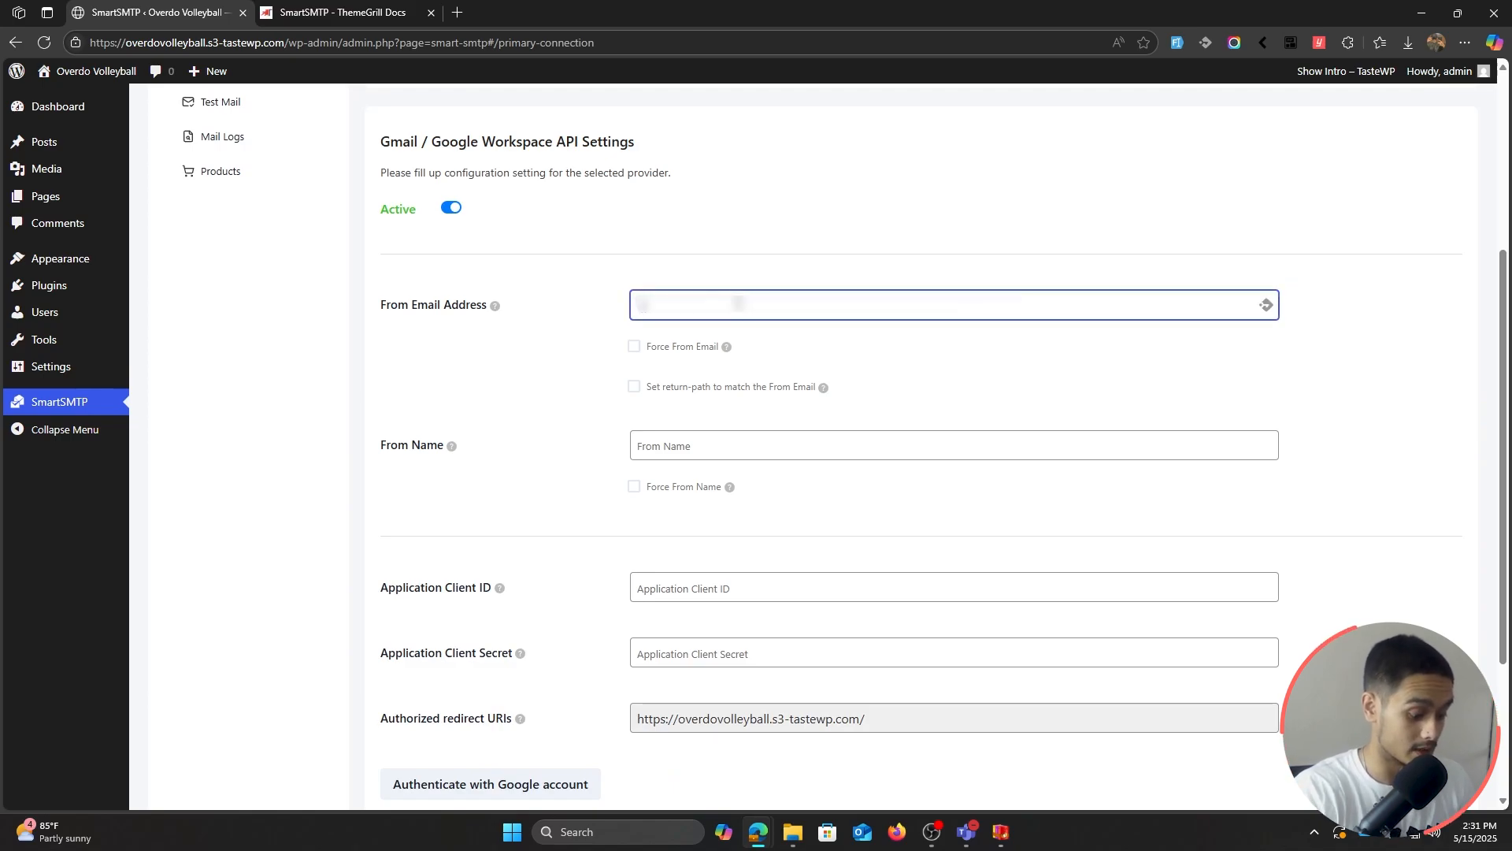
text(*****)
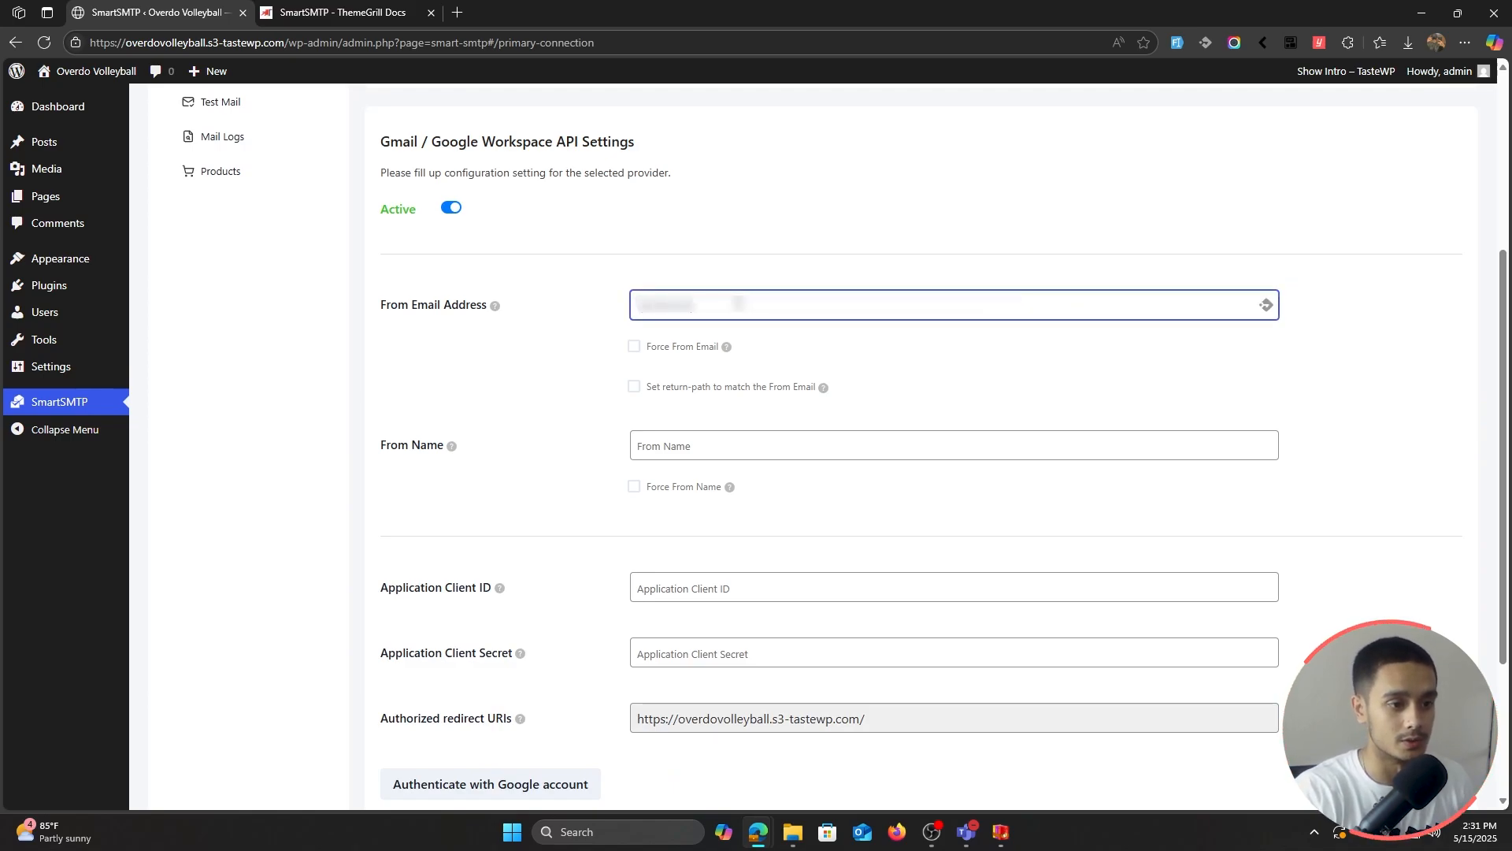
text(*******)
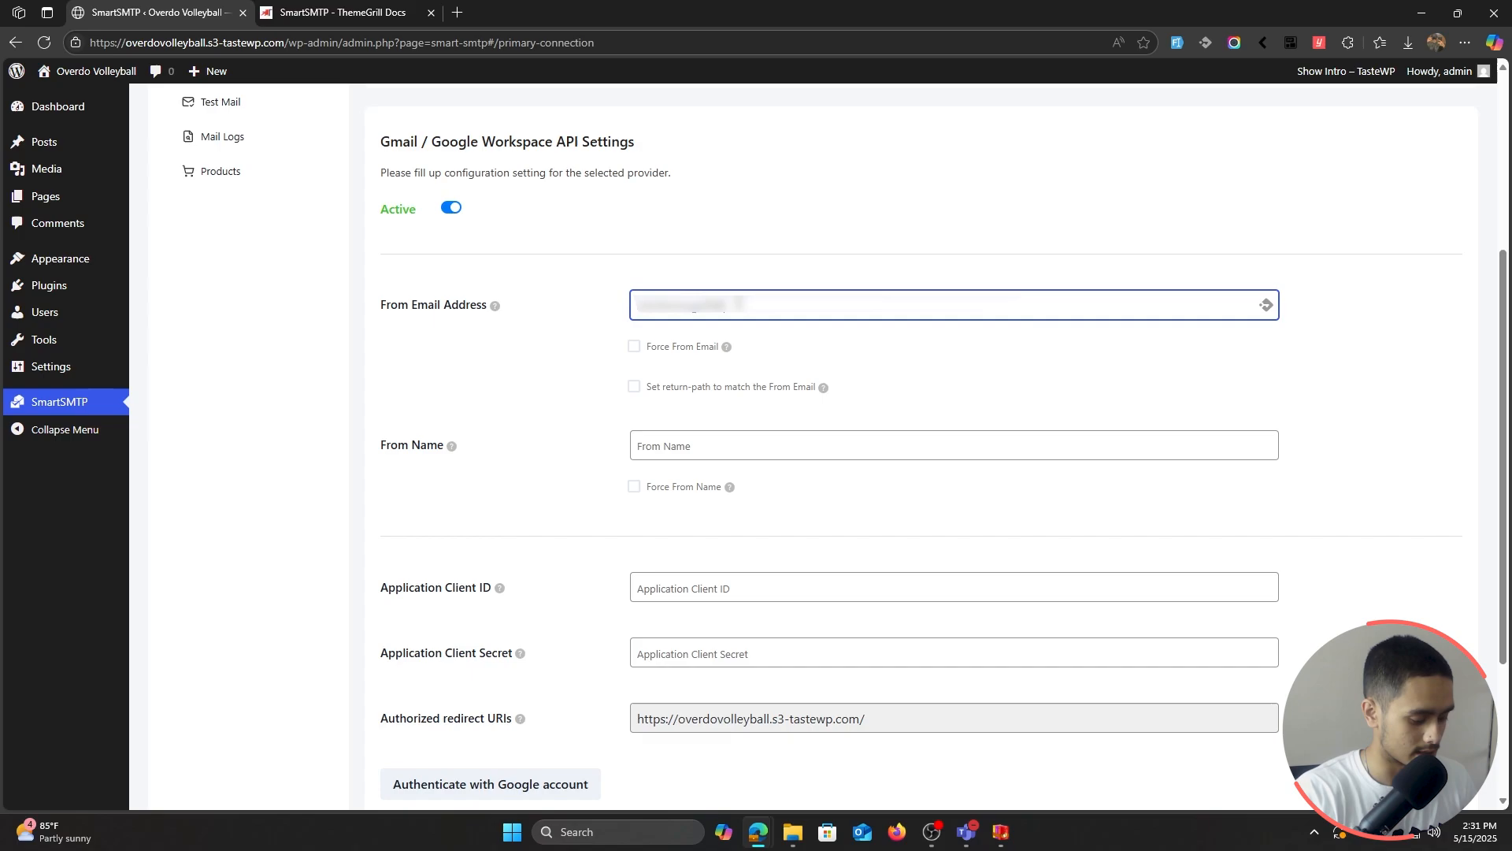
text(*******)
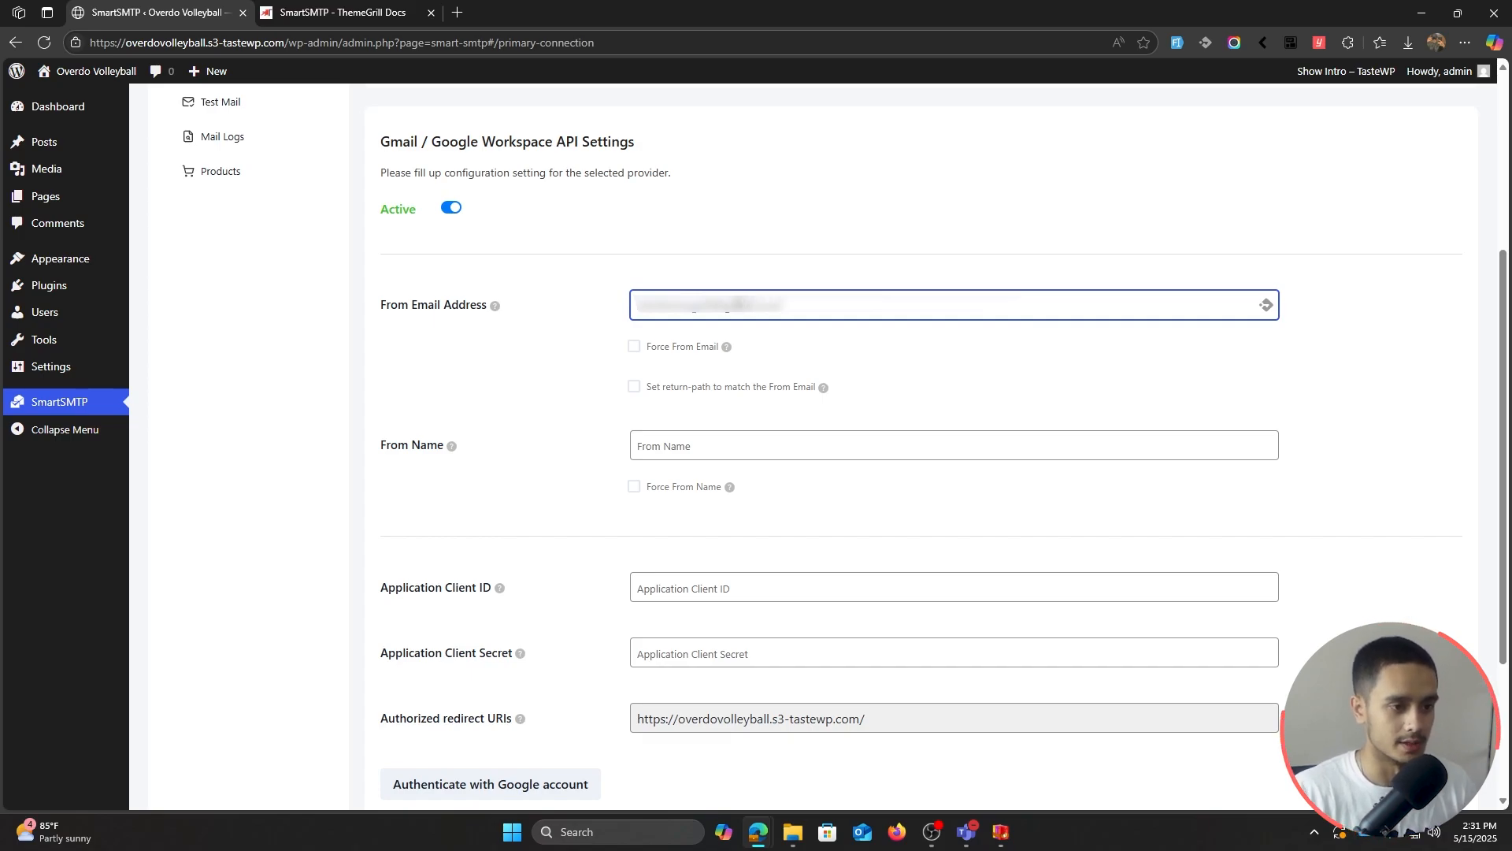
click(635, 347)
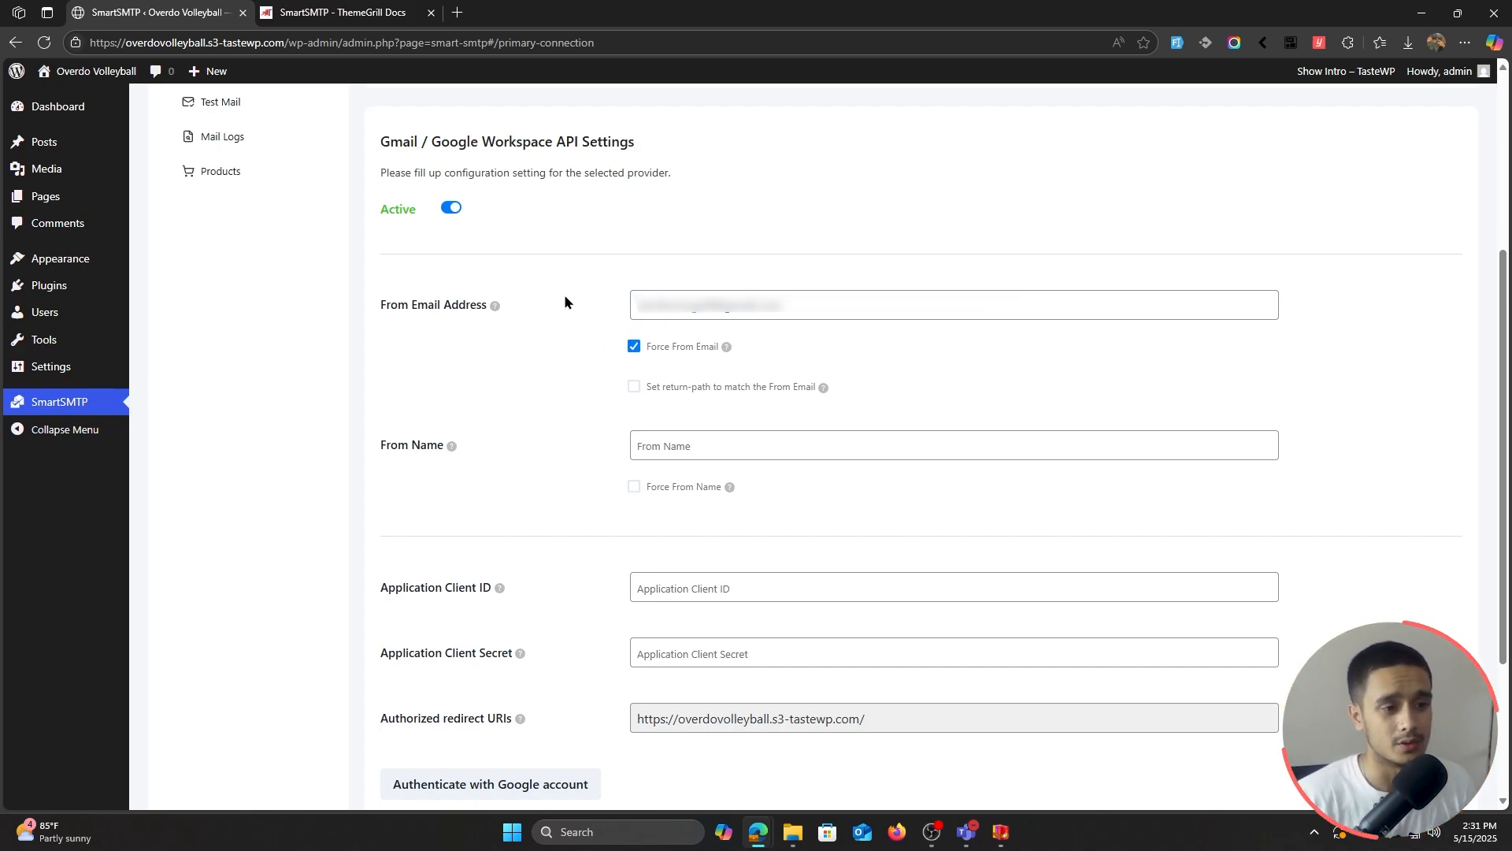
click(634, 389)
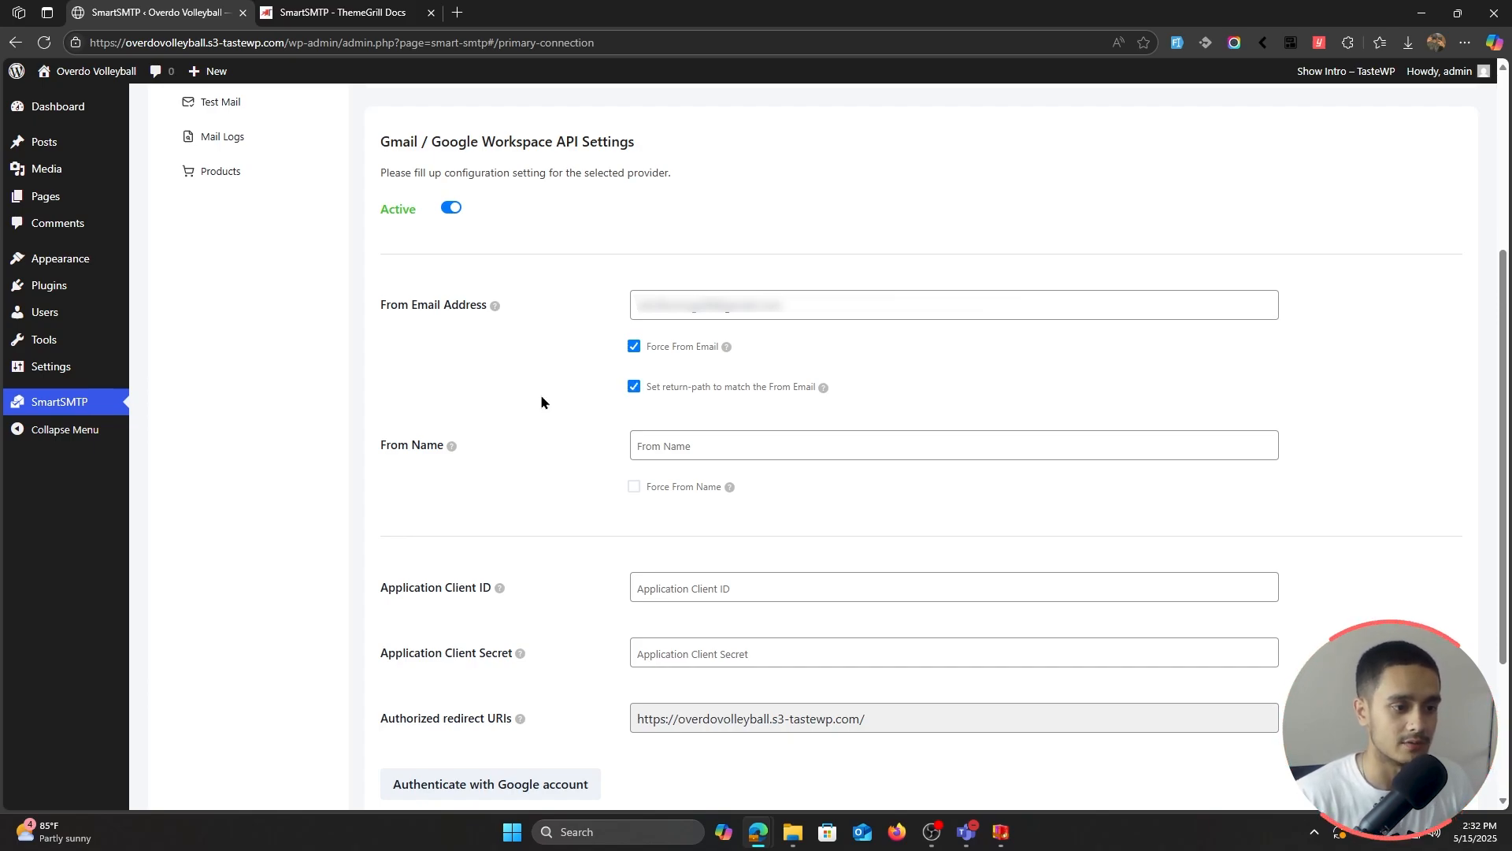
Step: Enter the sender name and enable Force From Name
click(732, 439)
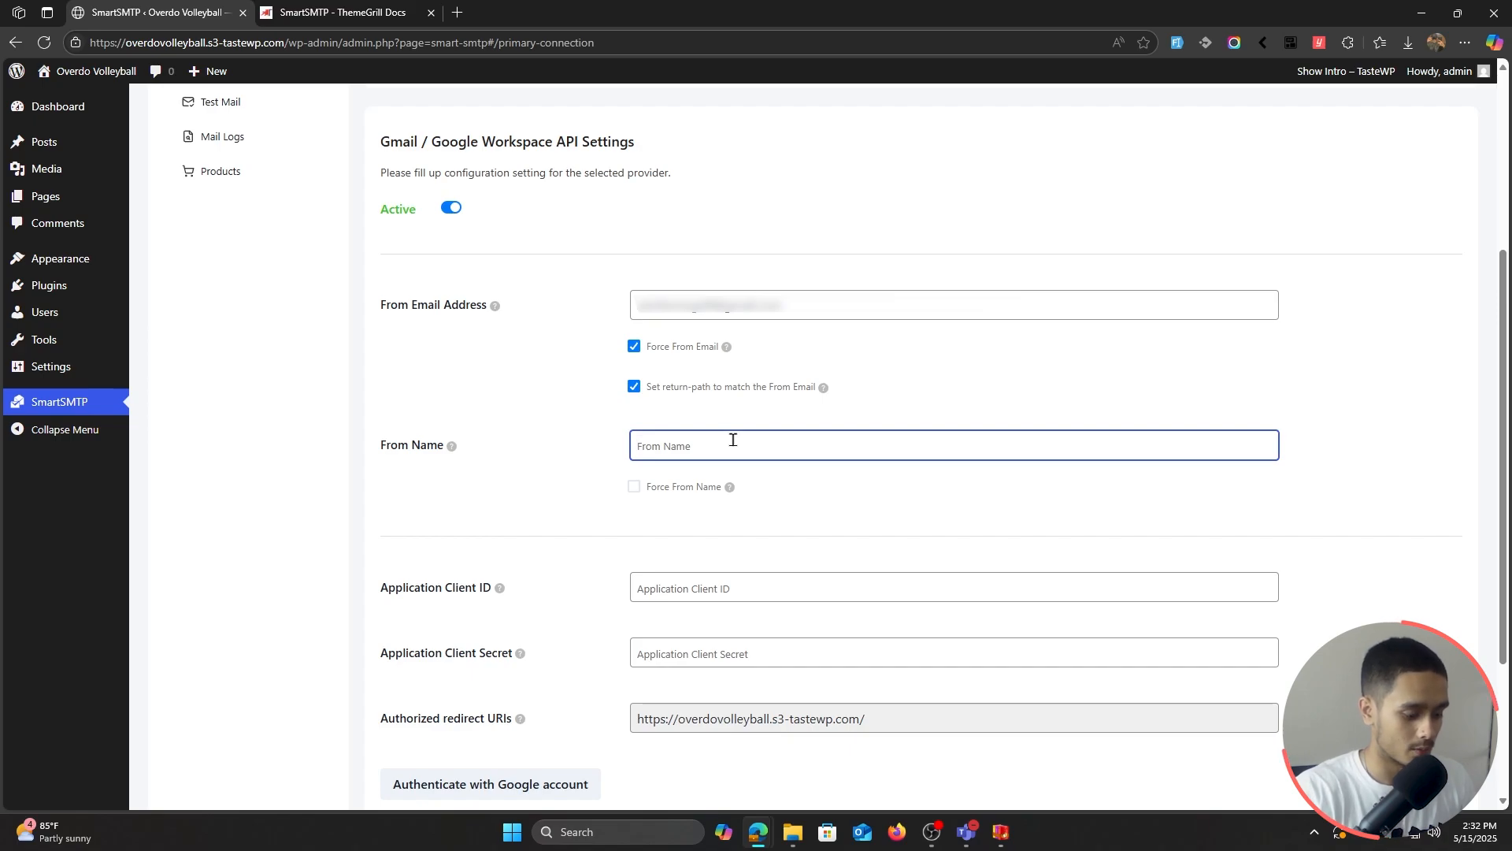
text(Sid)
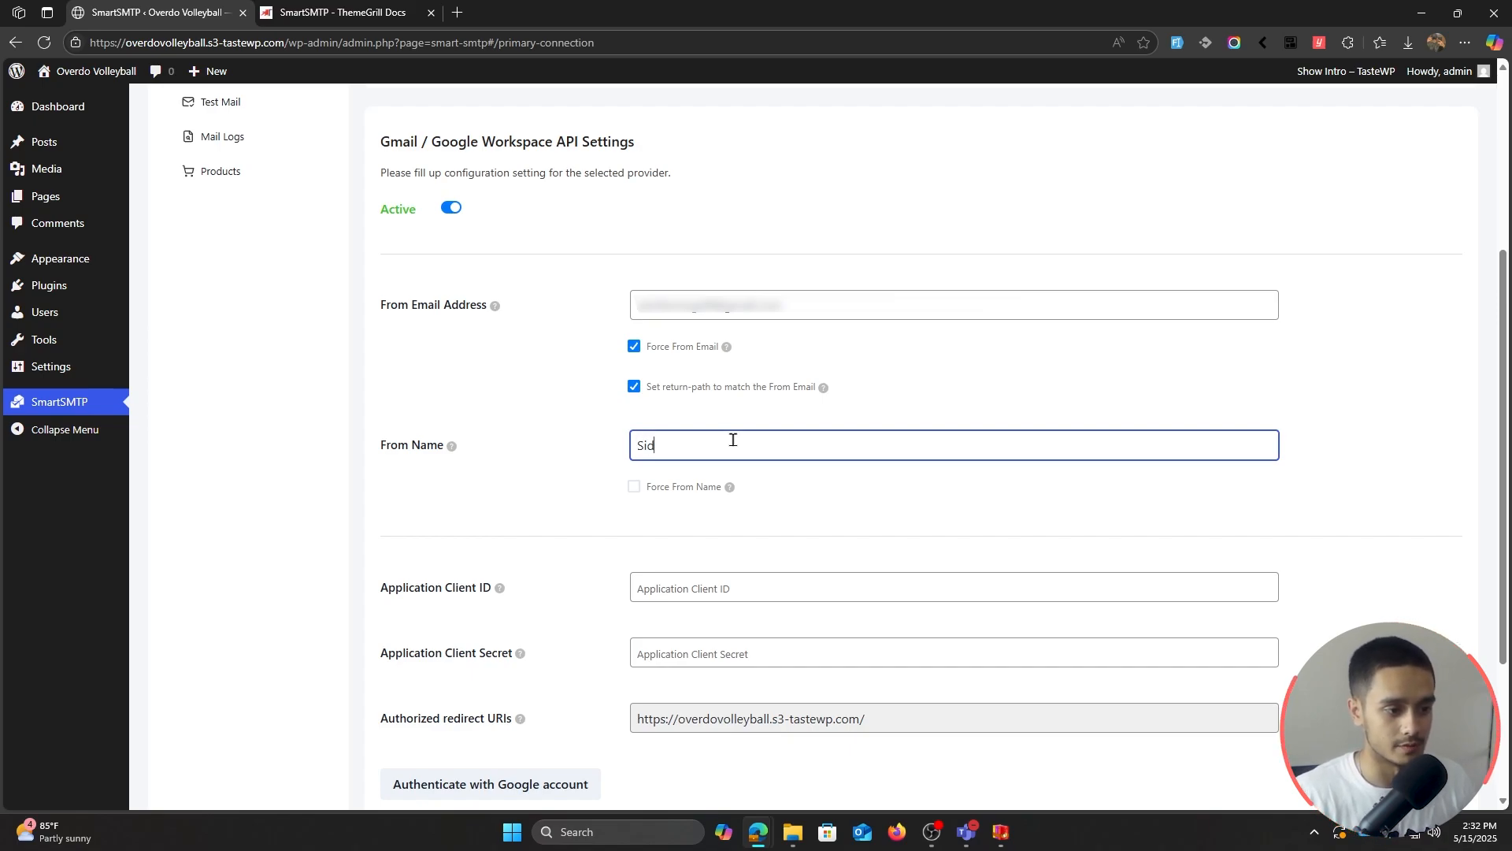
click(633, 489)
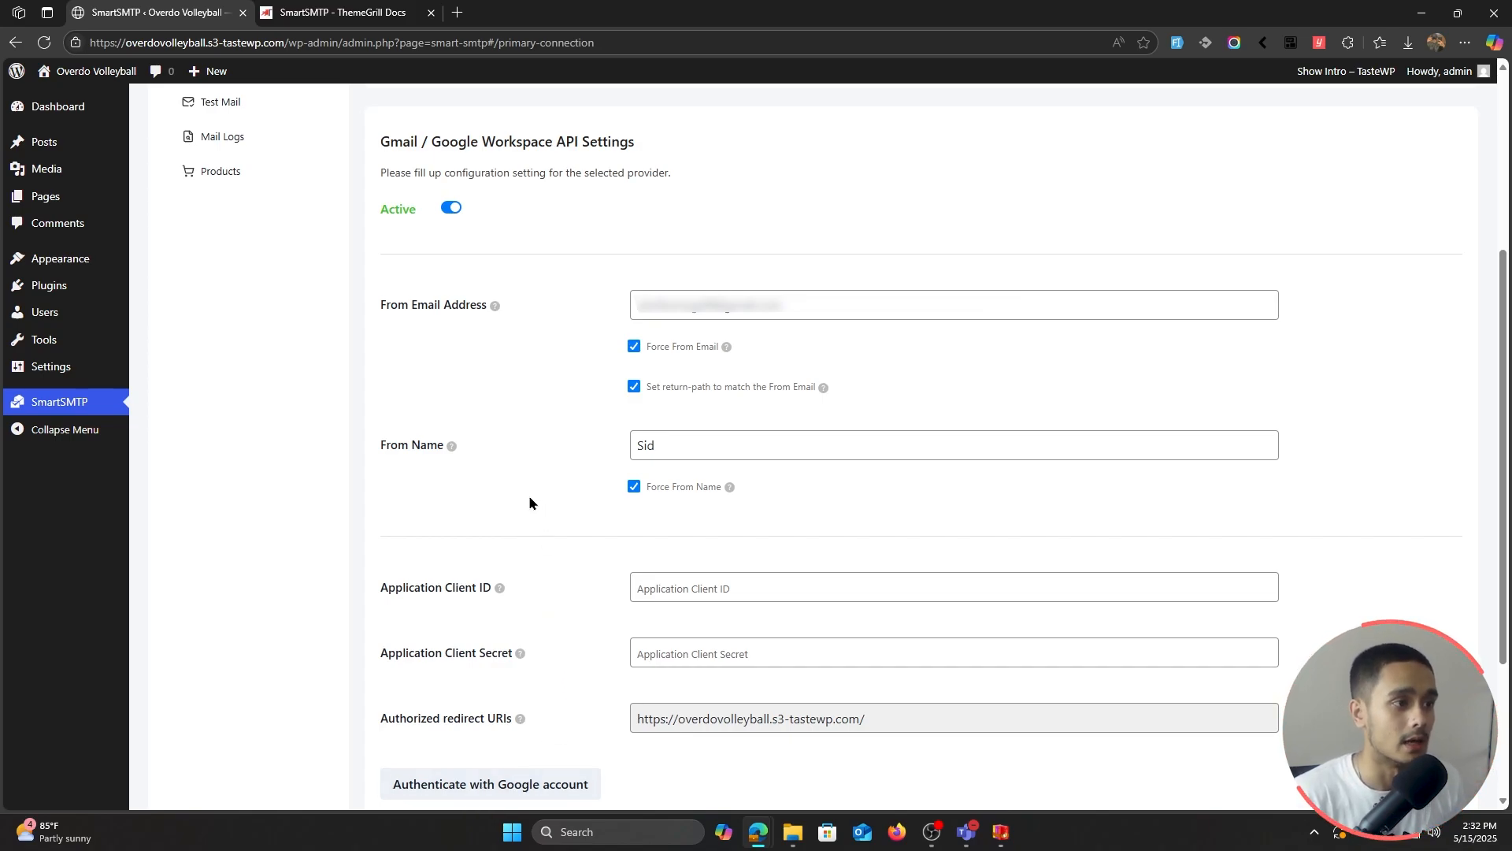
Step: Open the Google Cloud Console link from the ThemeGrill SmartSMTP guide in a new tab
click(345, 12)
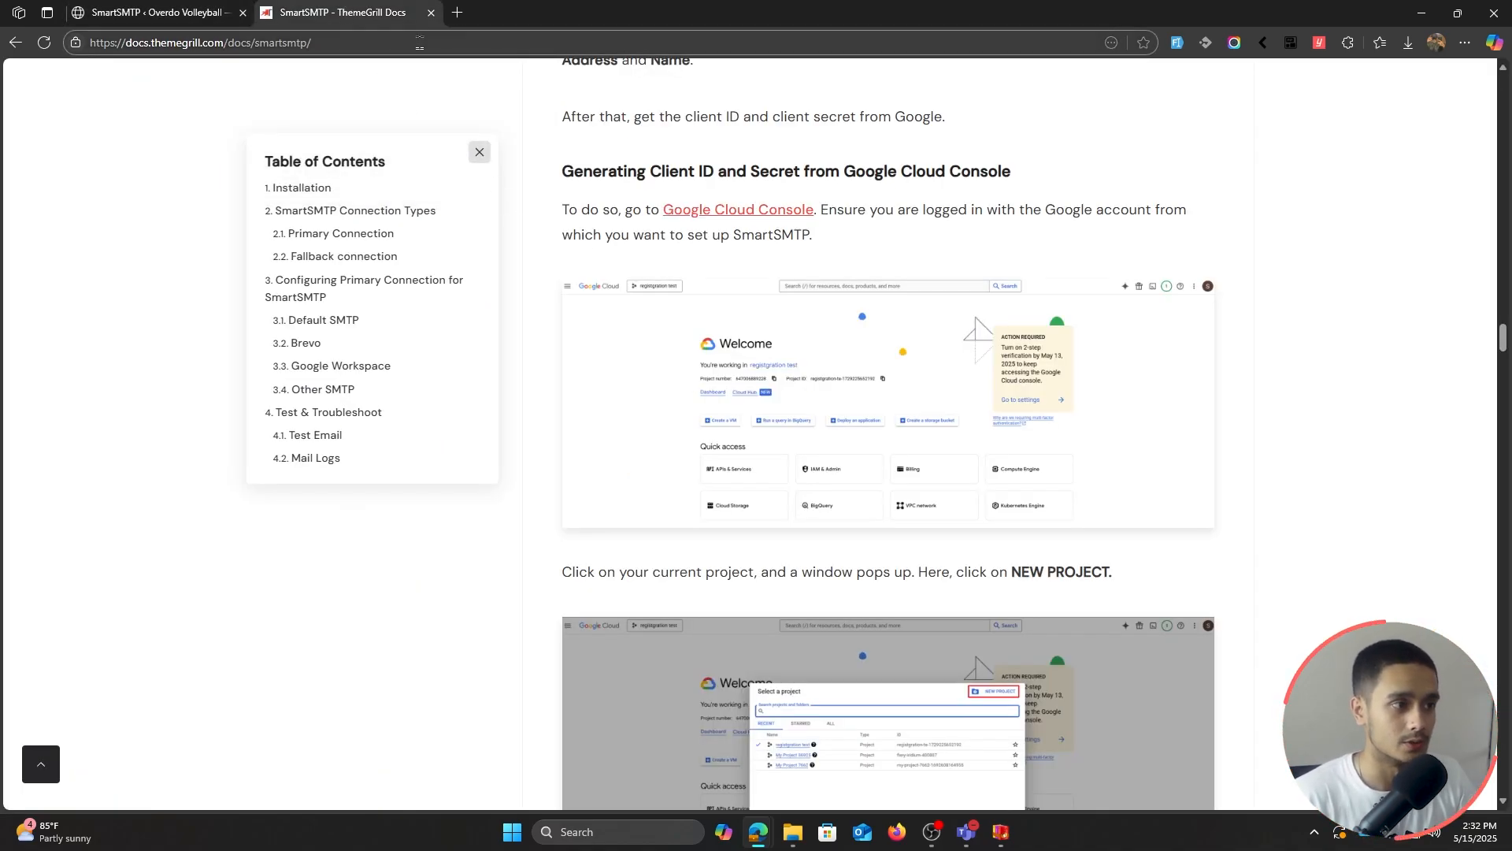
click(419, 43)
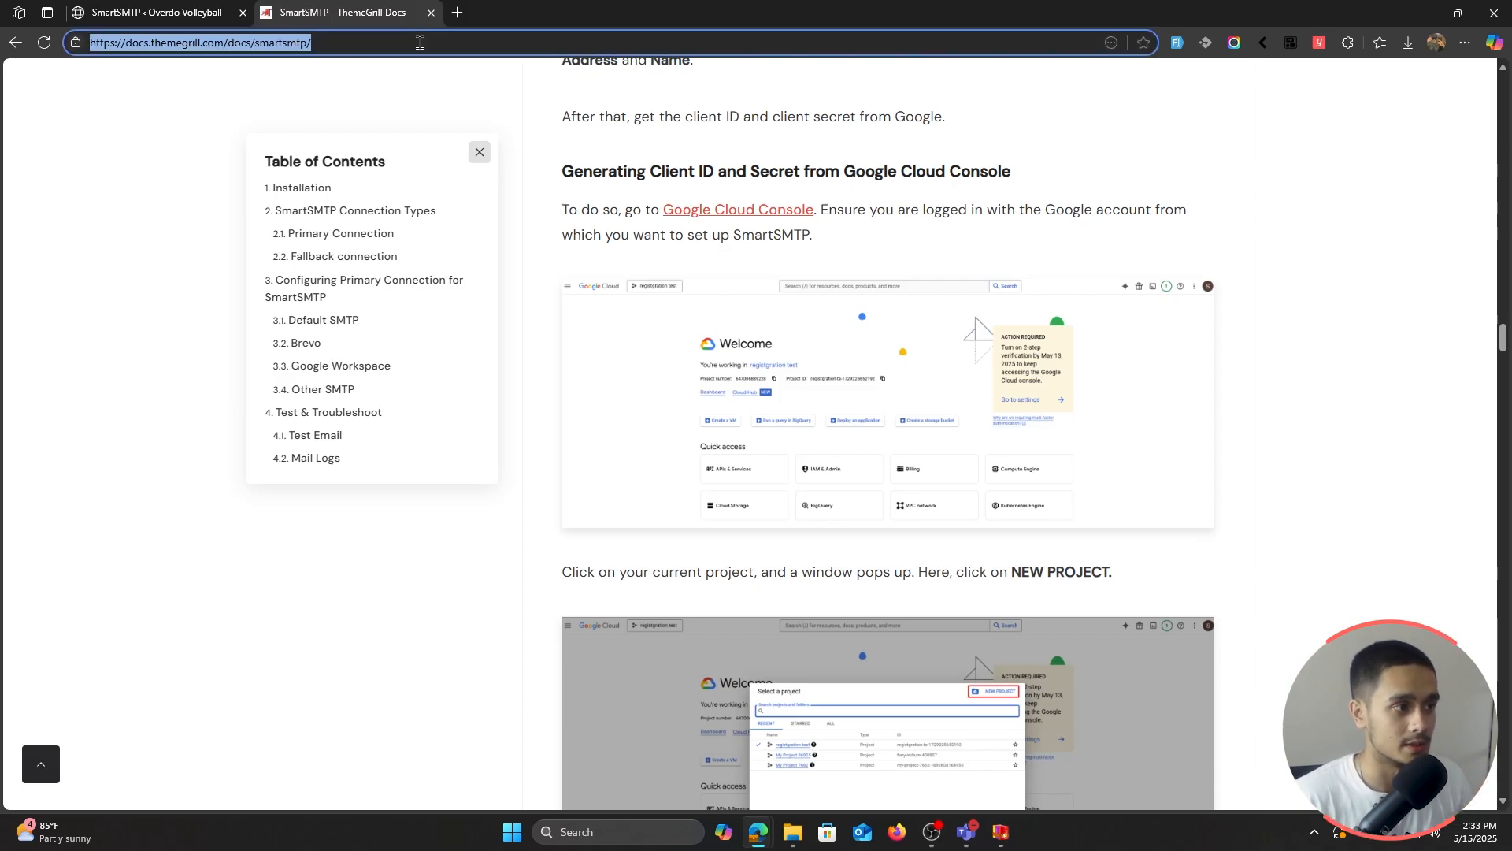
click(458, 108)
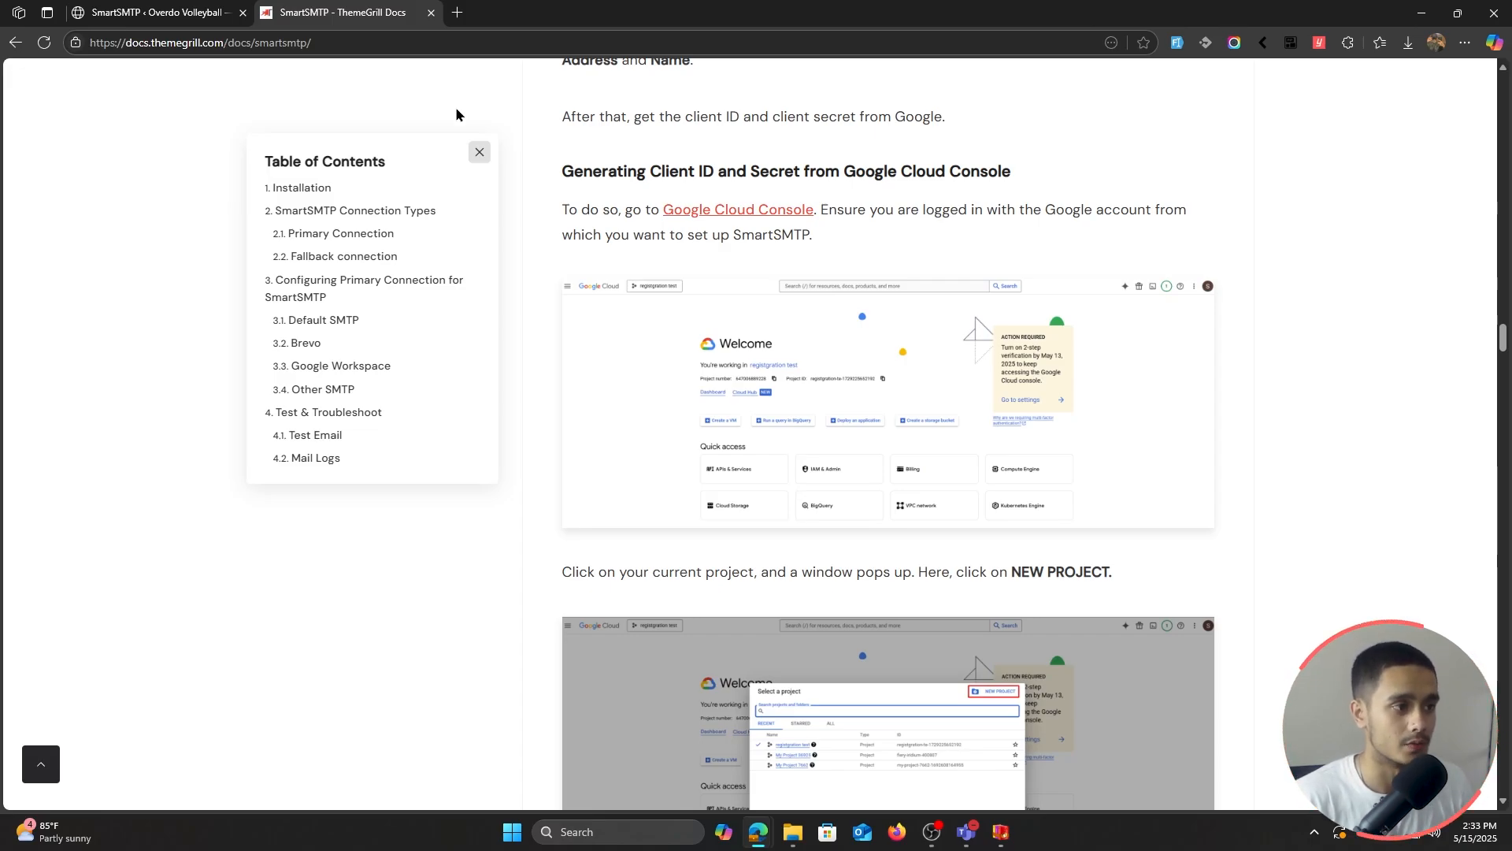
scroll(535, 277, up, 1)
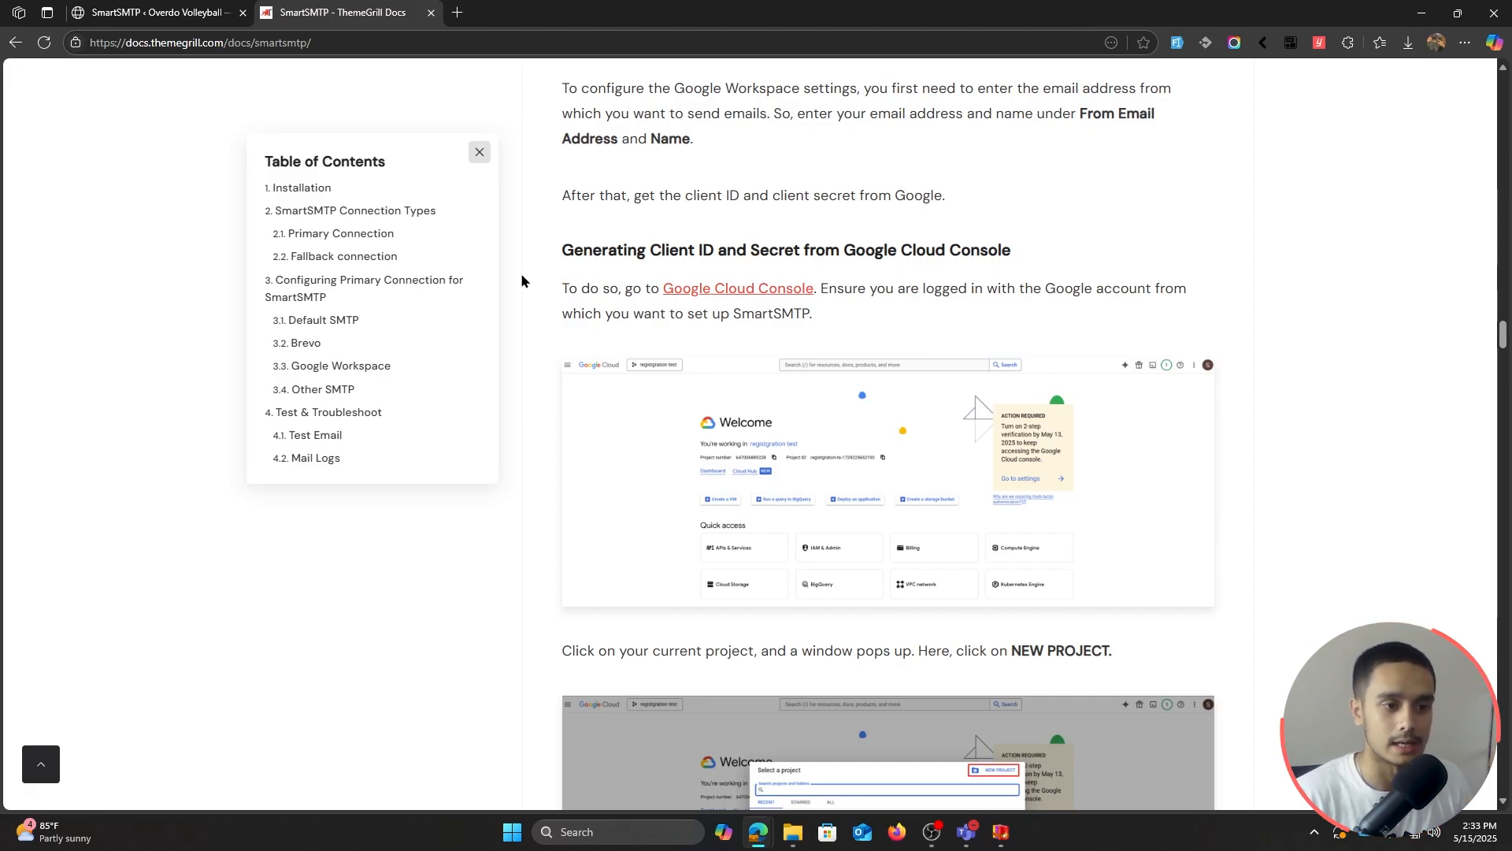
middle_click(733, 288)
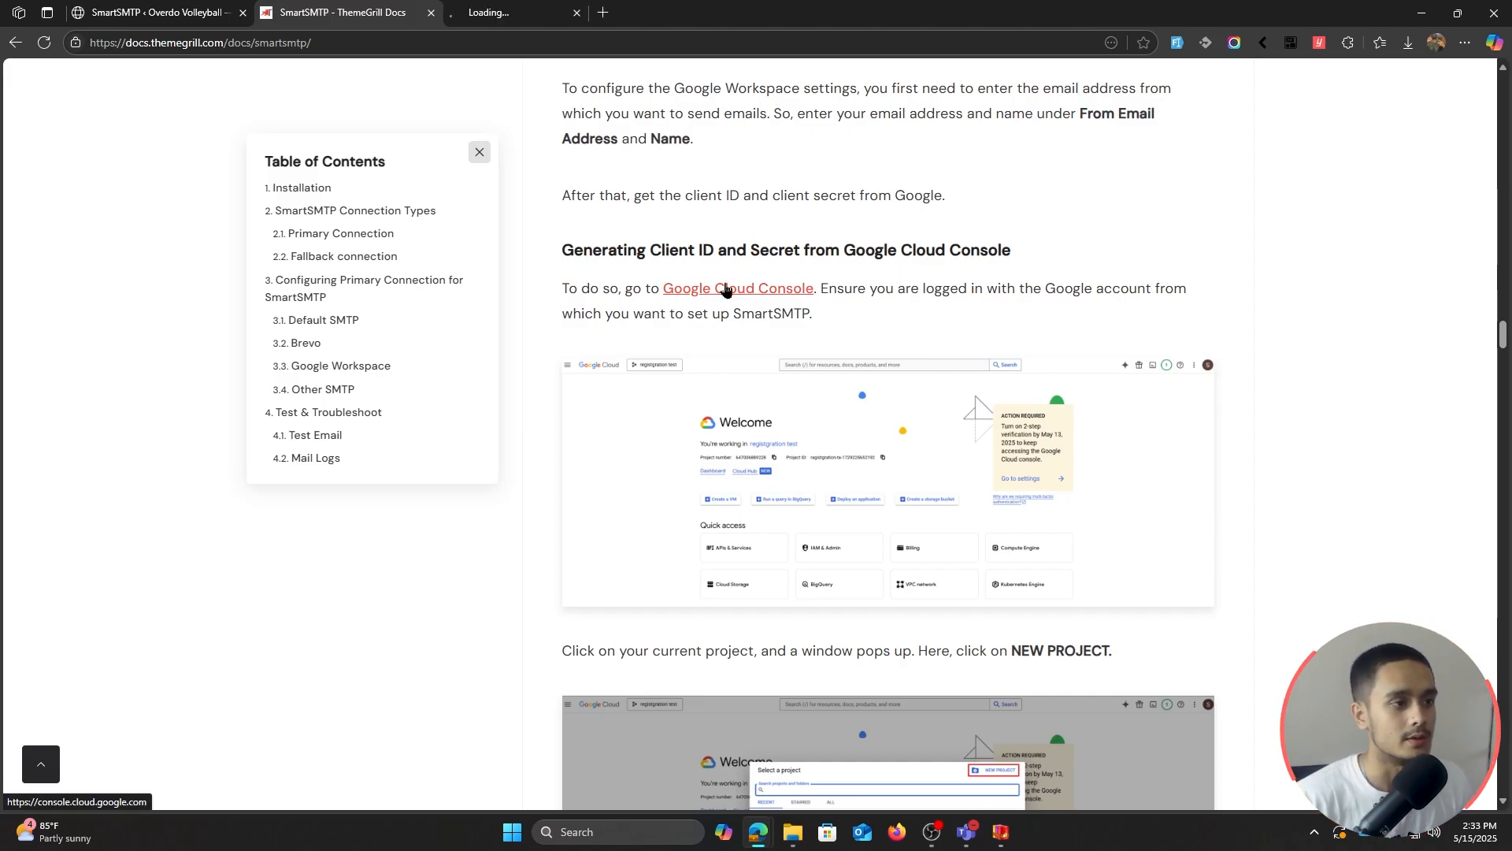
Step: In the Google Cloud Console tab, start a new project from the project picker
click(450, 16)
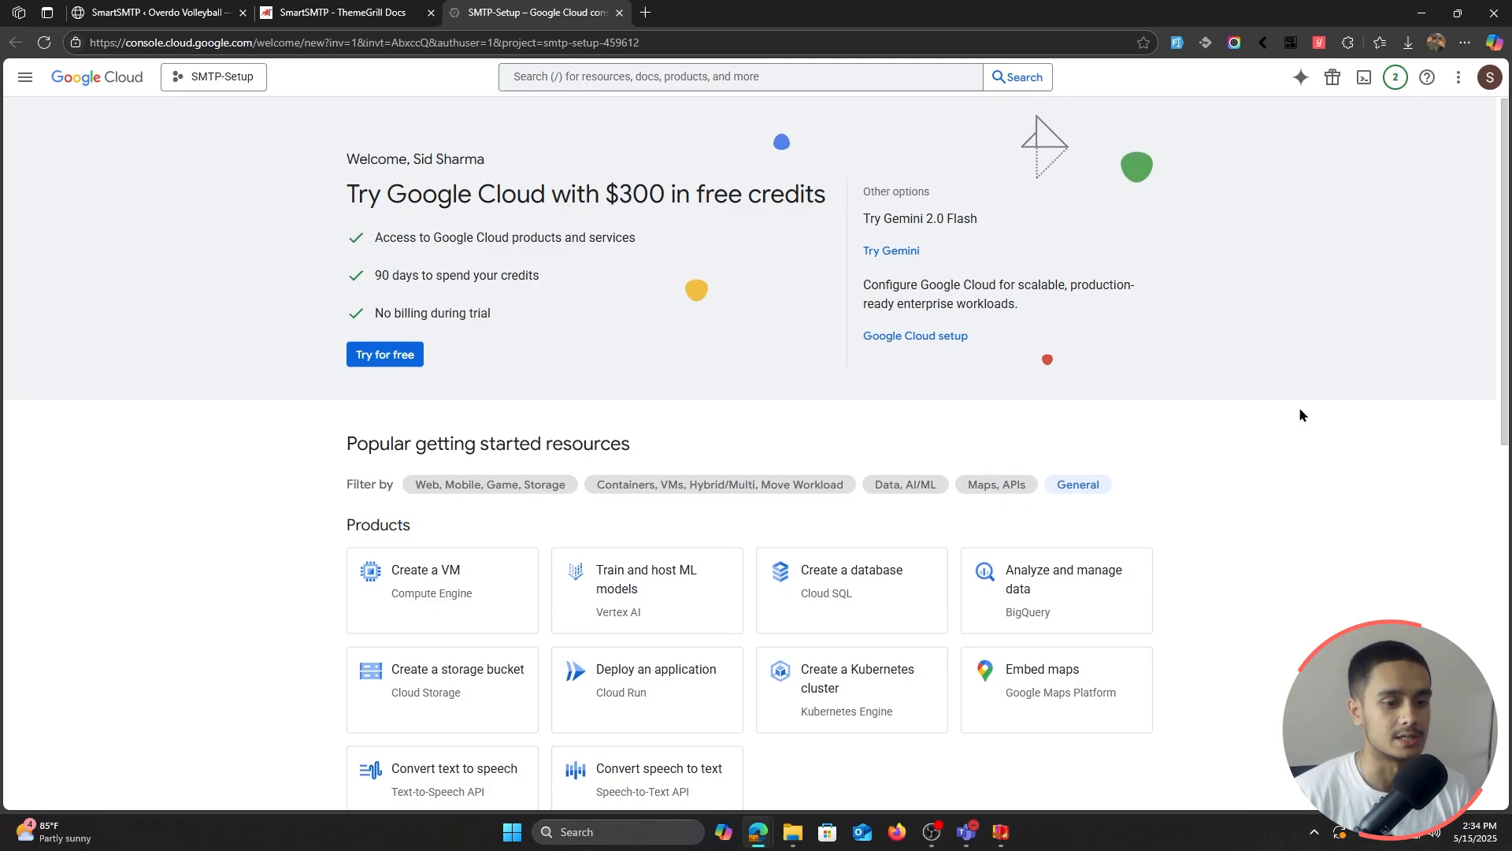
scroll(1298, 408, down, 2)
scroll(1299, 408, up, 1)
scroll(1288, 408, up, 1)
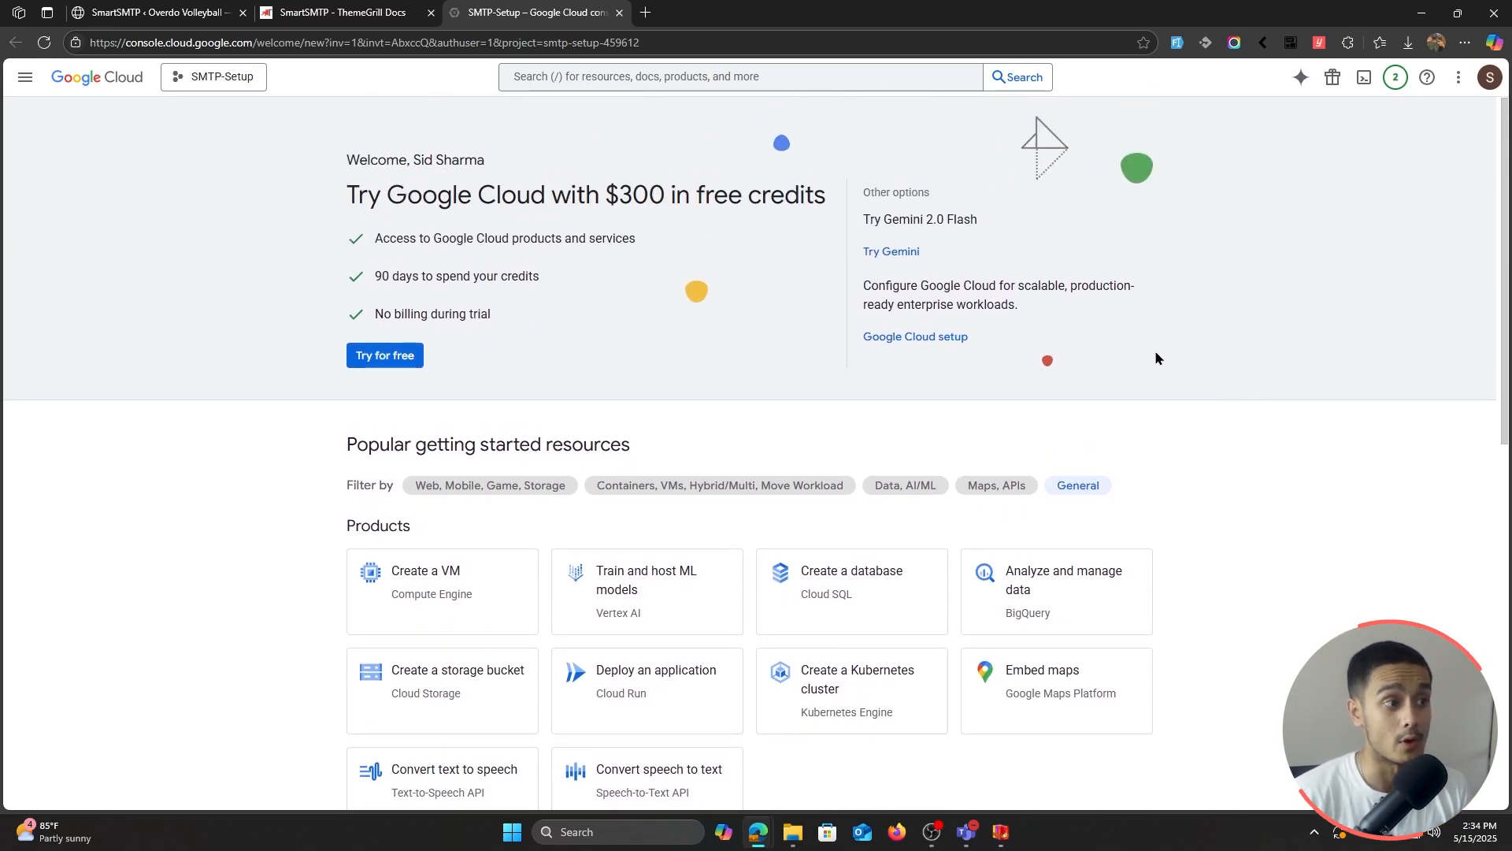
click(215, 80)
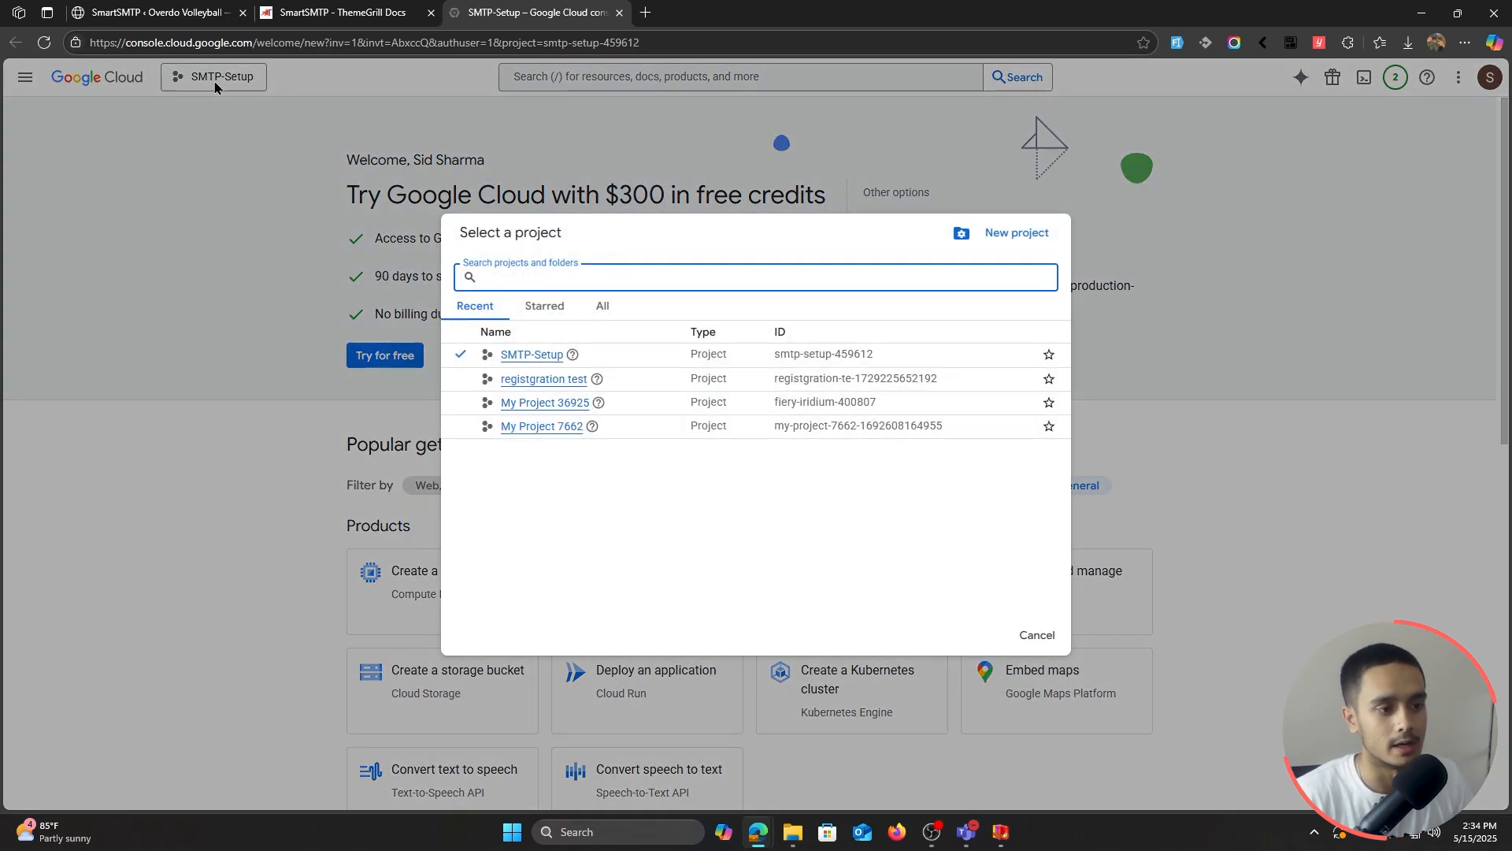
click(1018, 234)
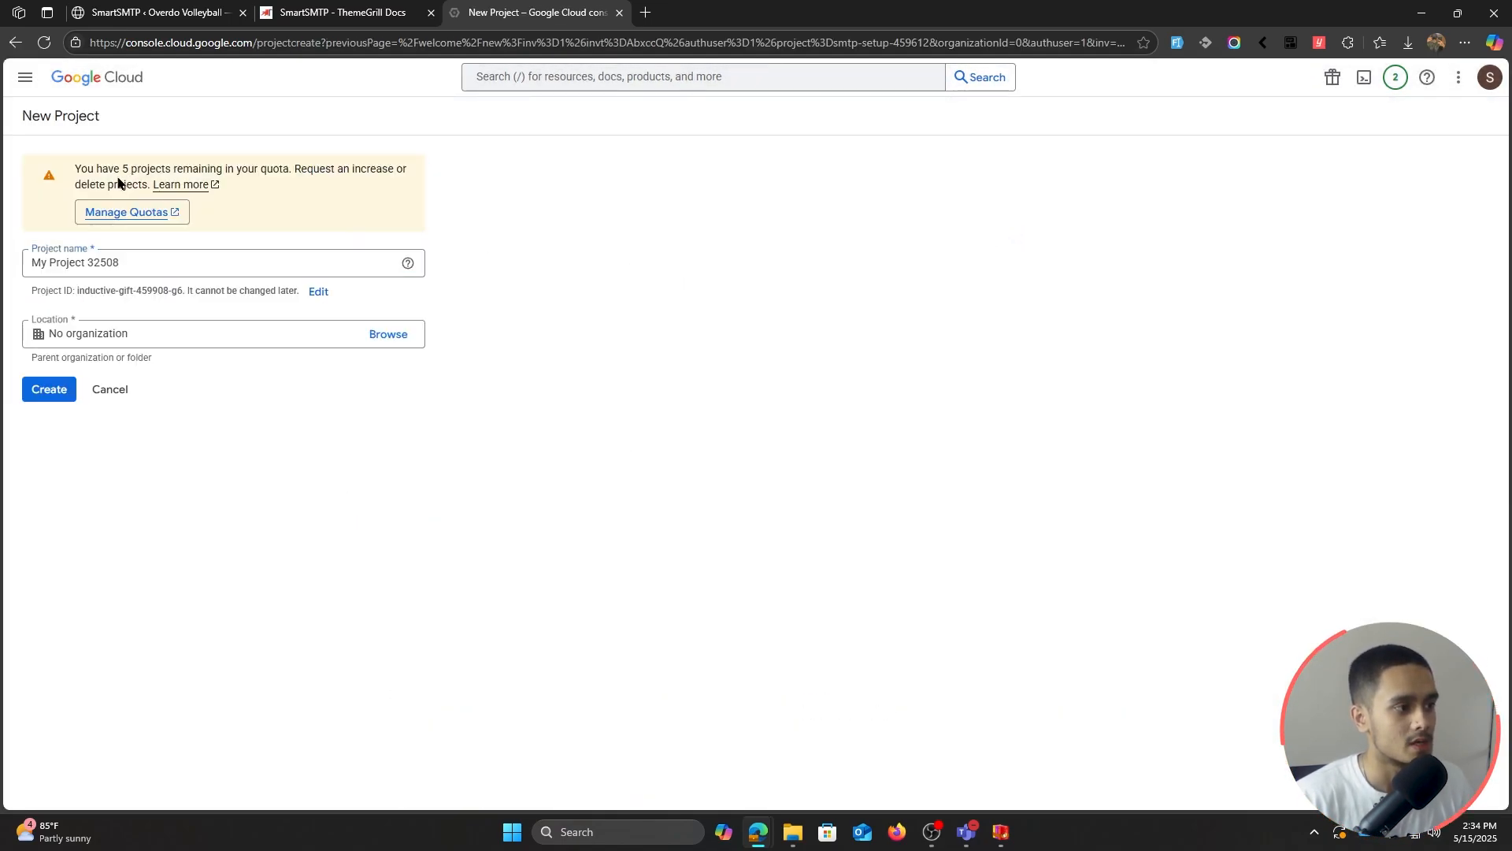
Step: Name the project SmartSMTP, create it, and select it as the active project
click(145, 261)
key(ctrl+a)
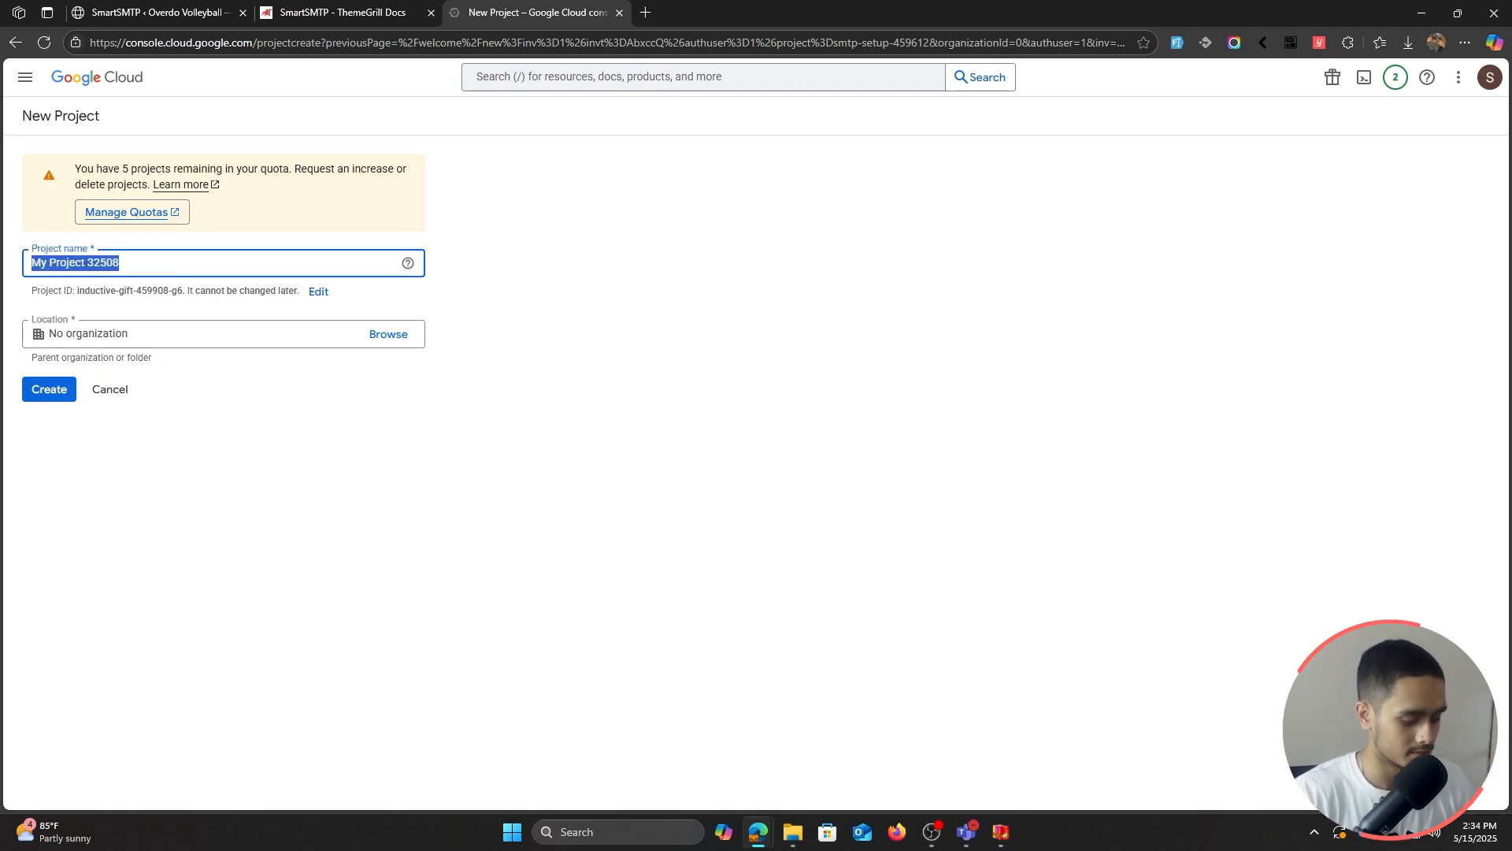
text(SmartSMTP)
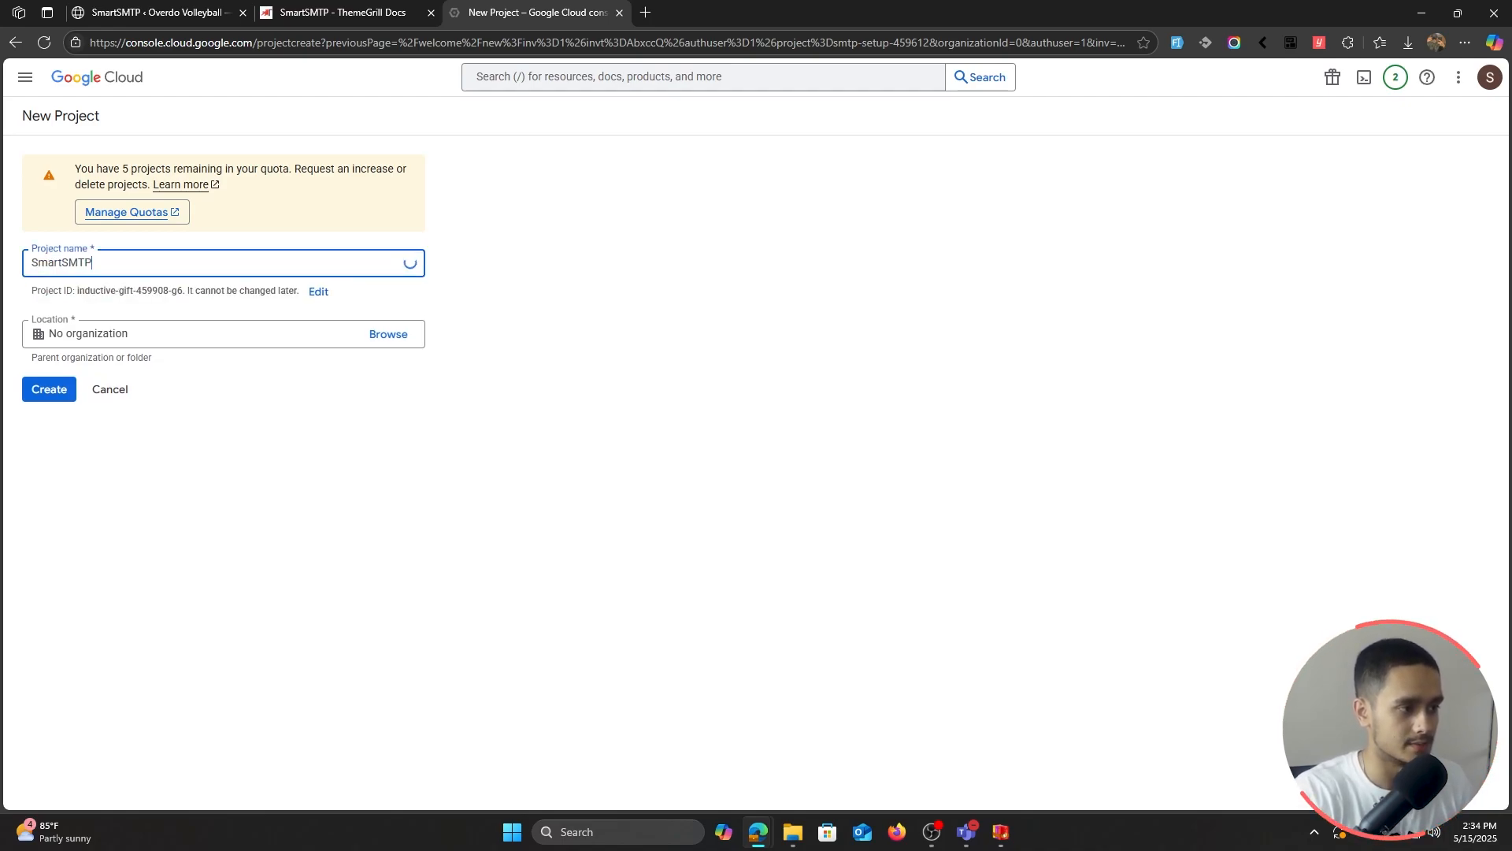
click(59, 394)
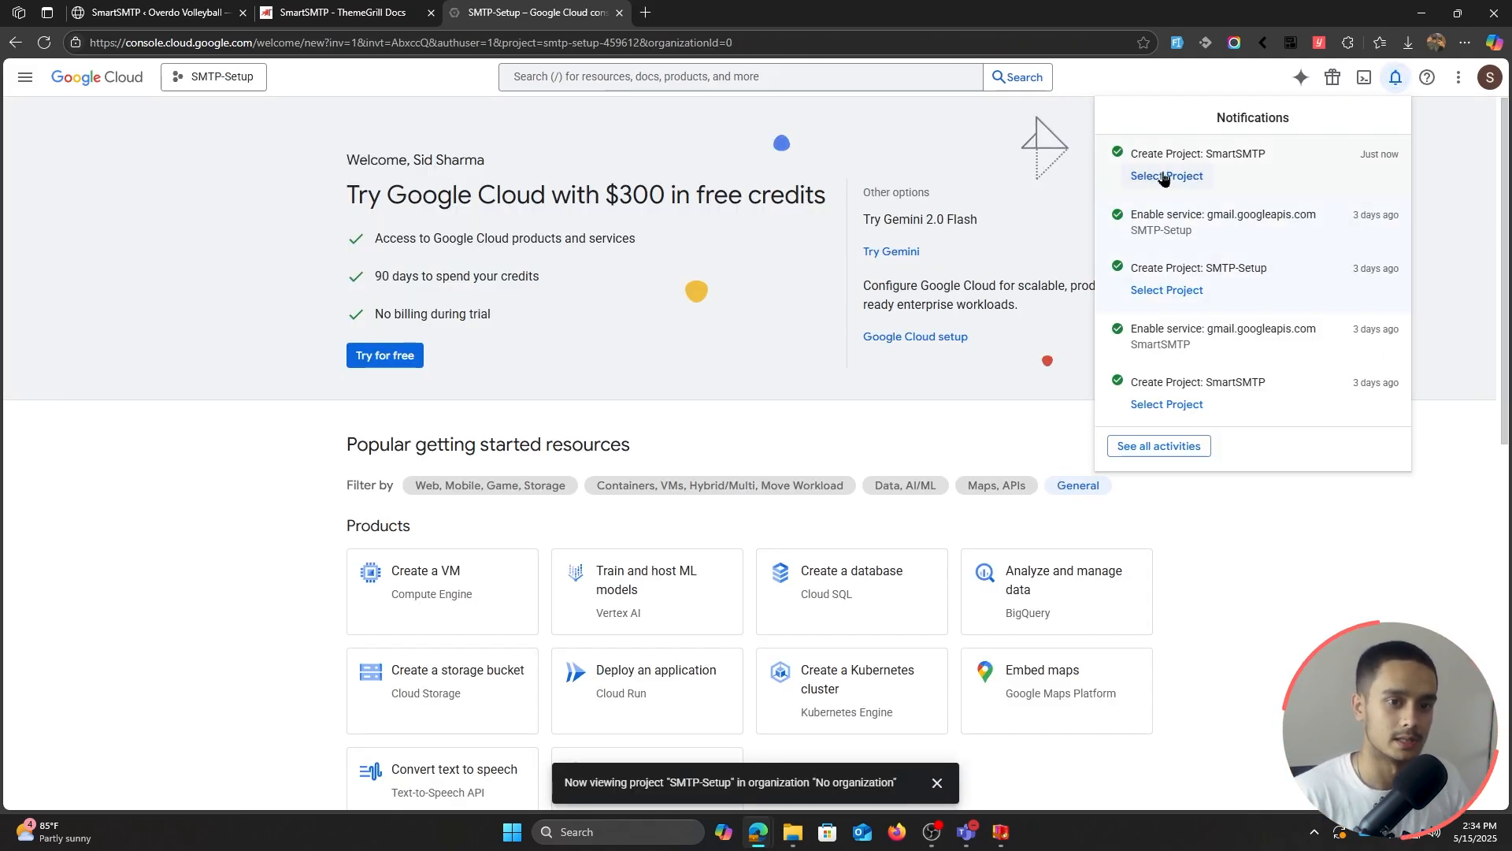
click(221, 81)
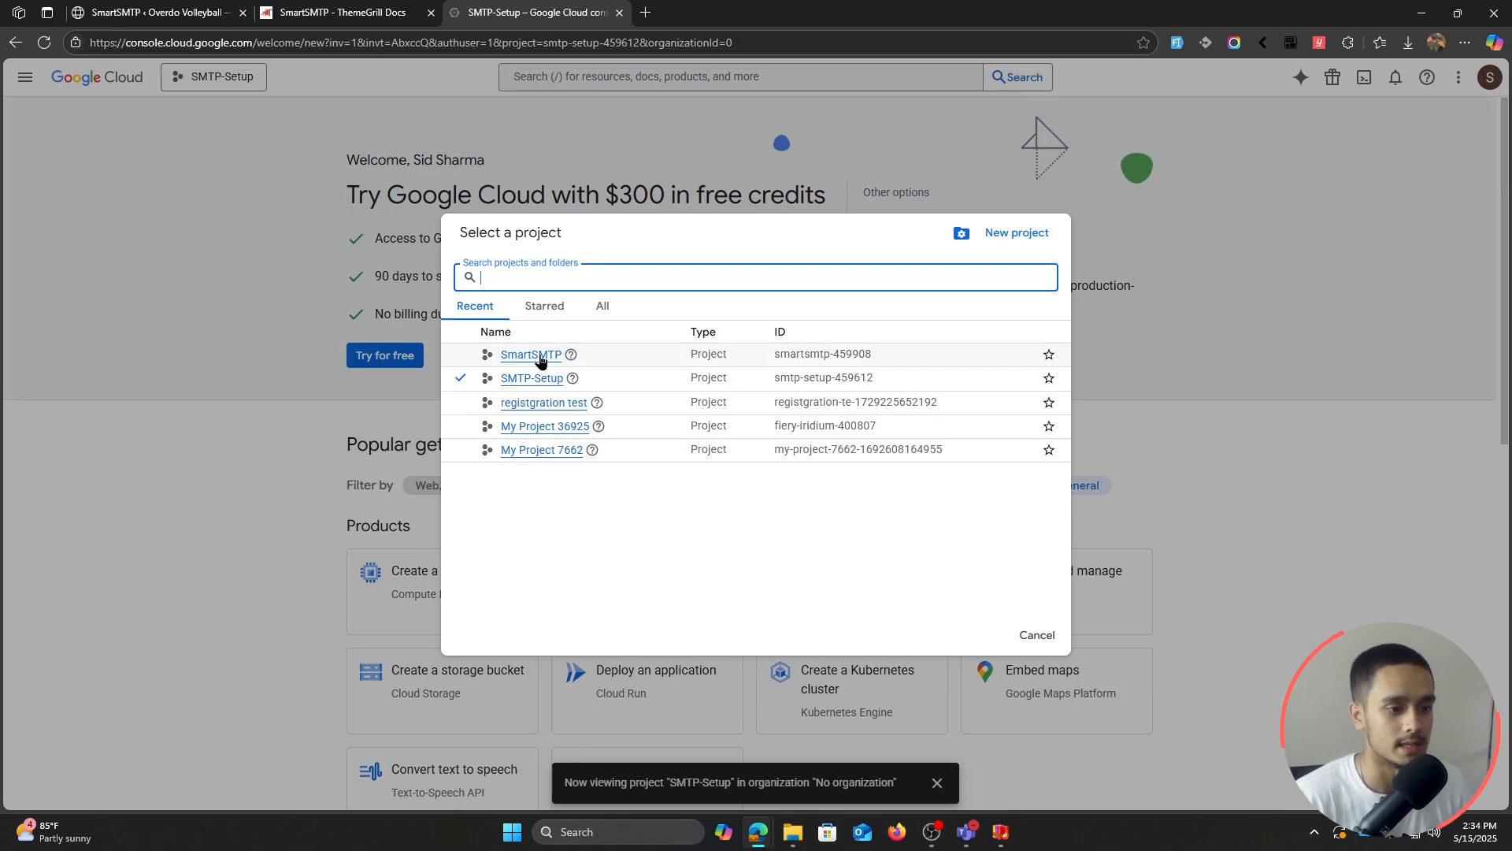
click(539, 356)
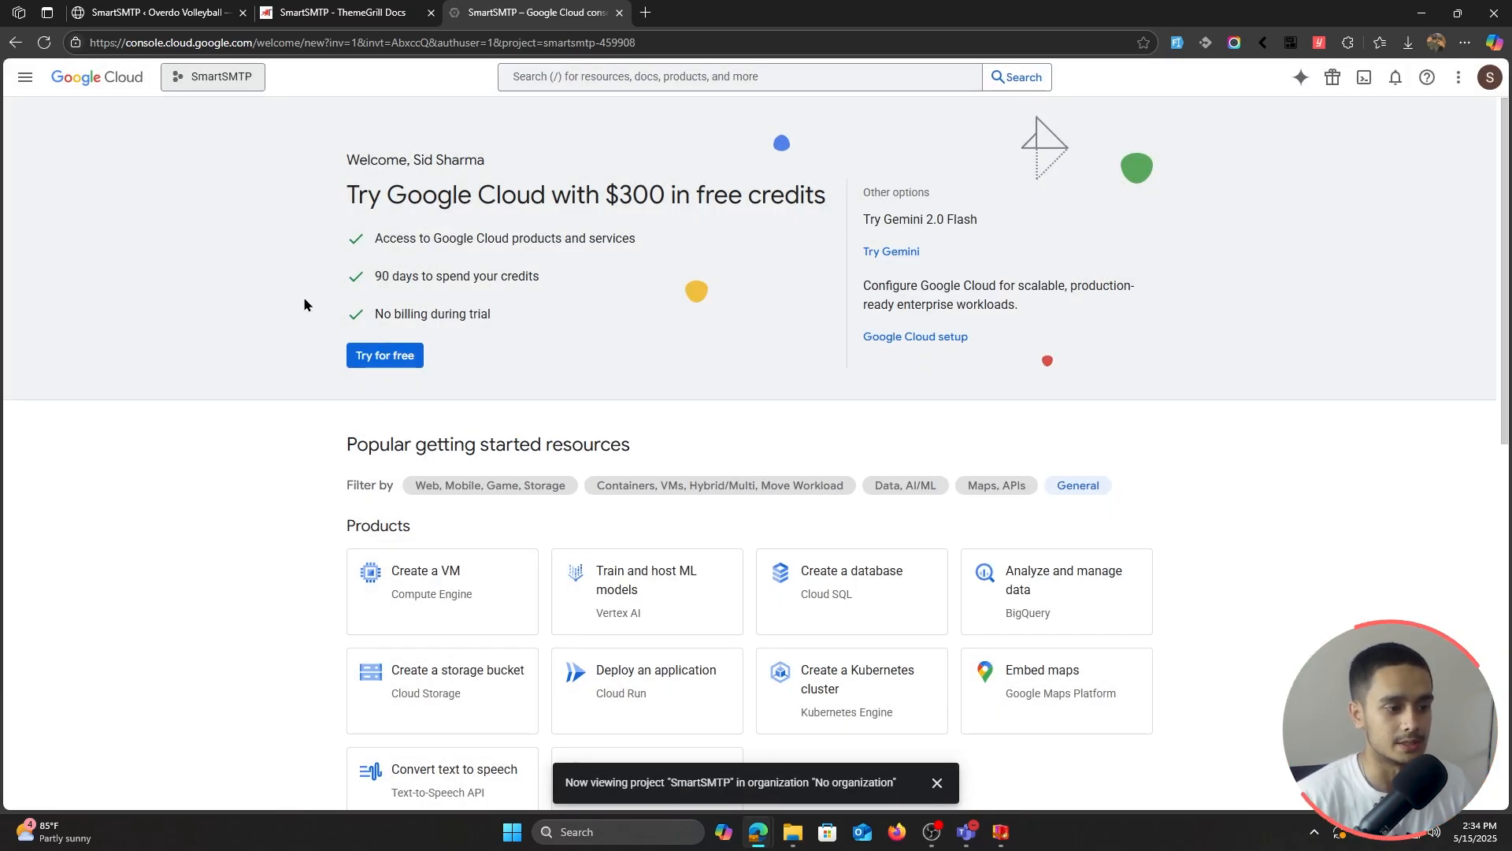
Step: Go to the Welcome dashboard and open APIs & Services for the SmartSMTP project
scroll(1245, 428, down, 2)
scroll(1263, 542, down, 1)
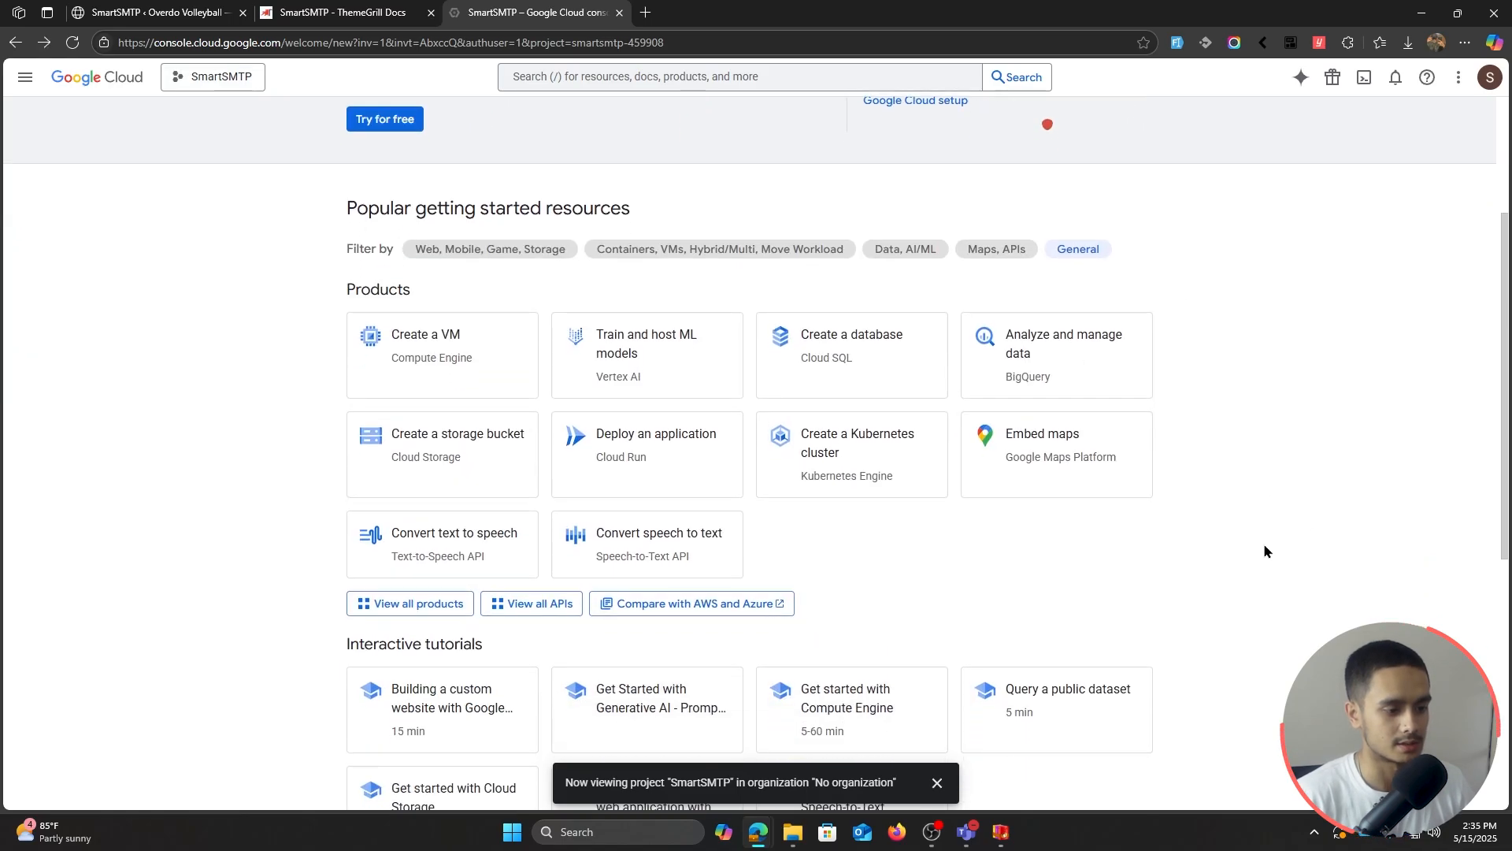
scroll(1252, 583, up, 3)
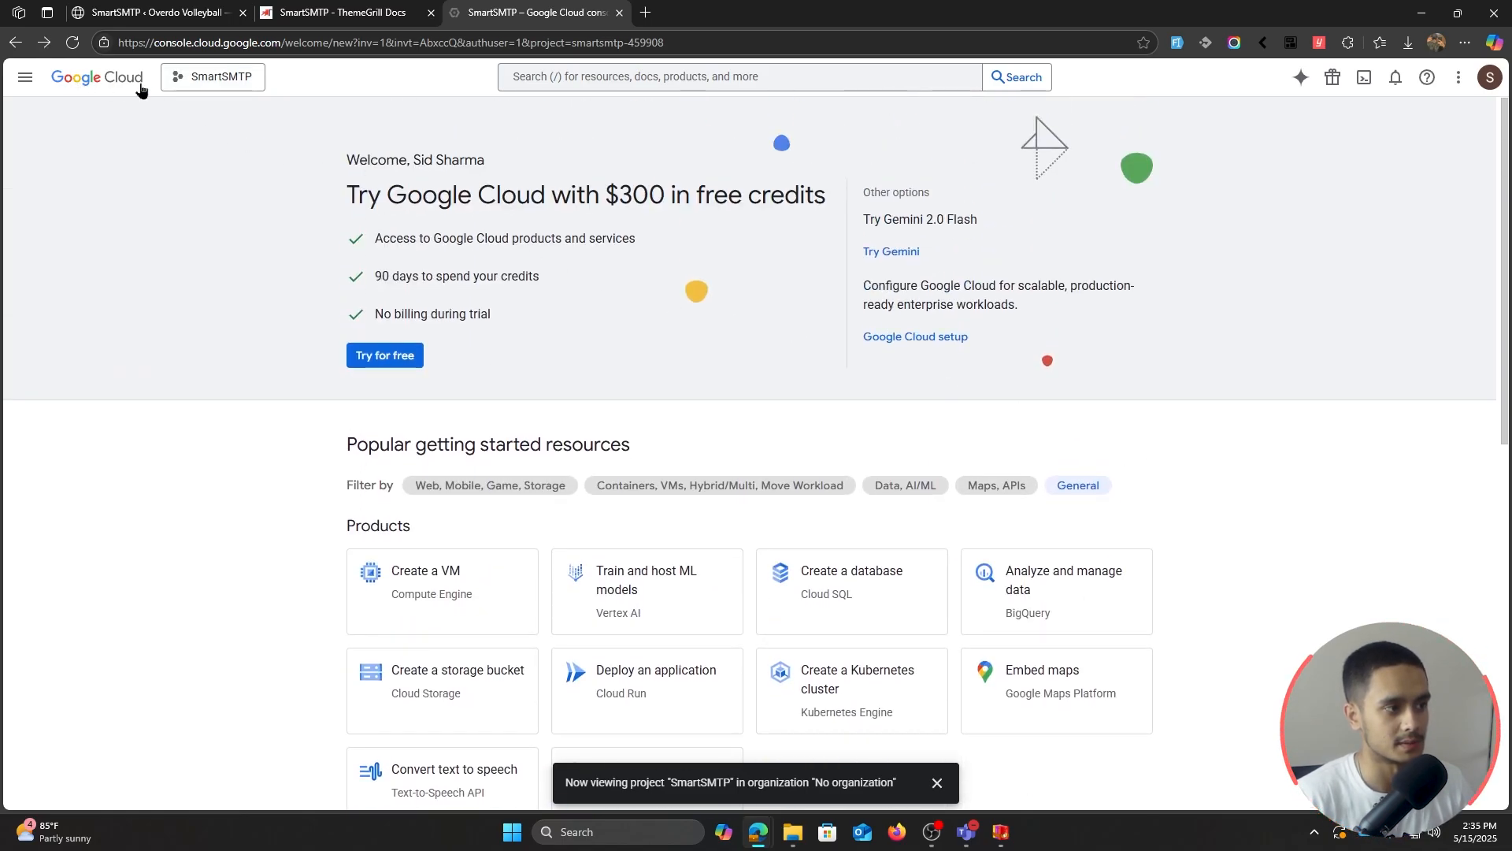
click(98, 89)
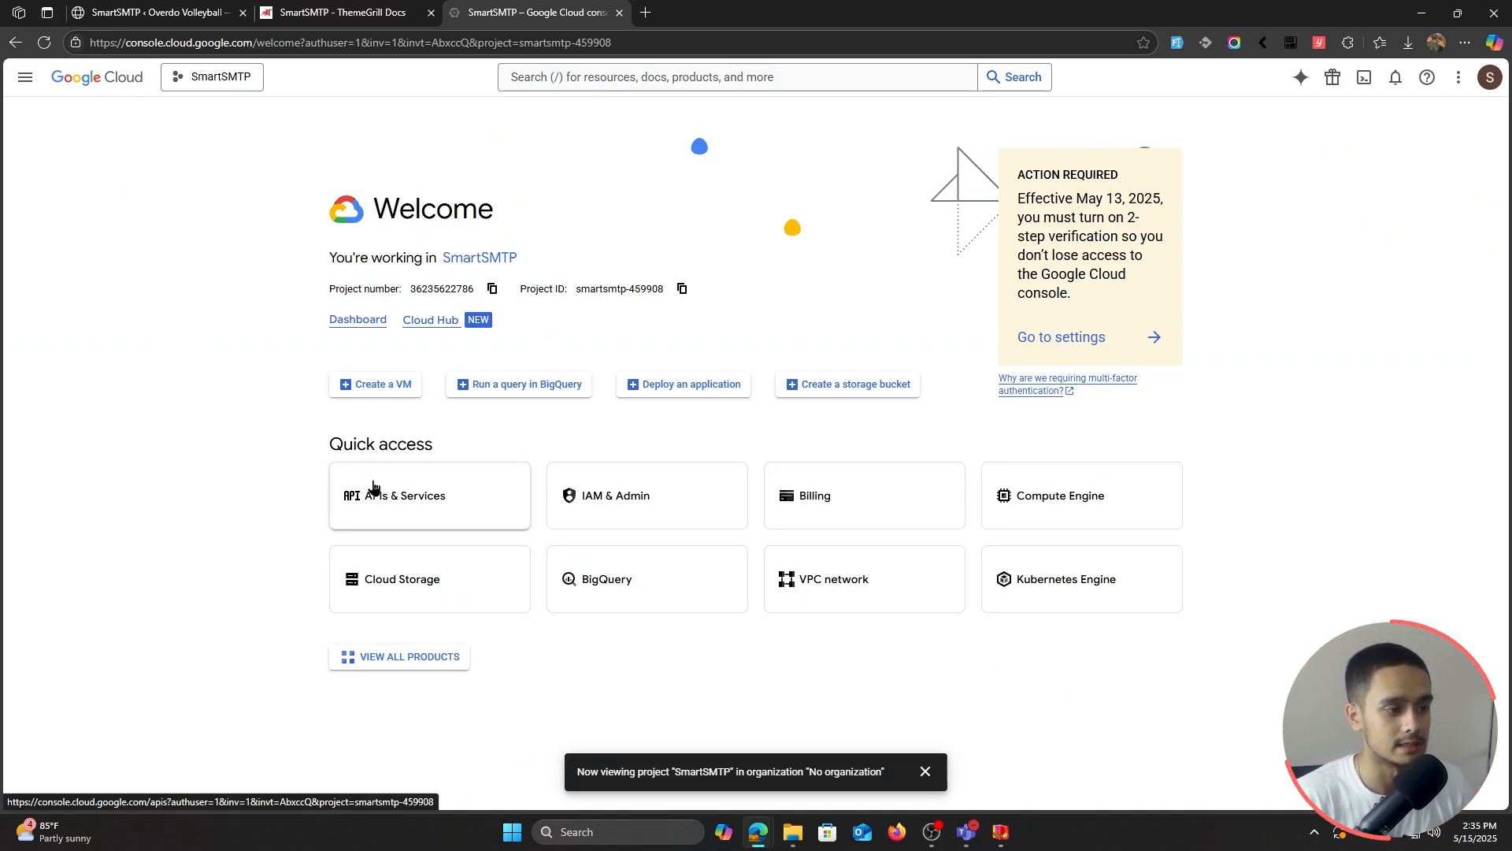
click(437, 516)
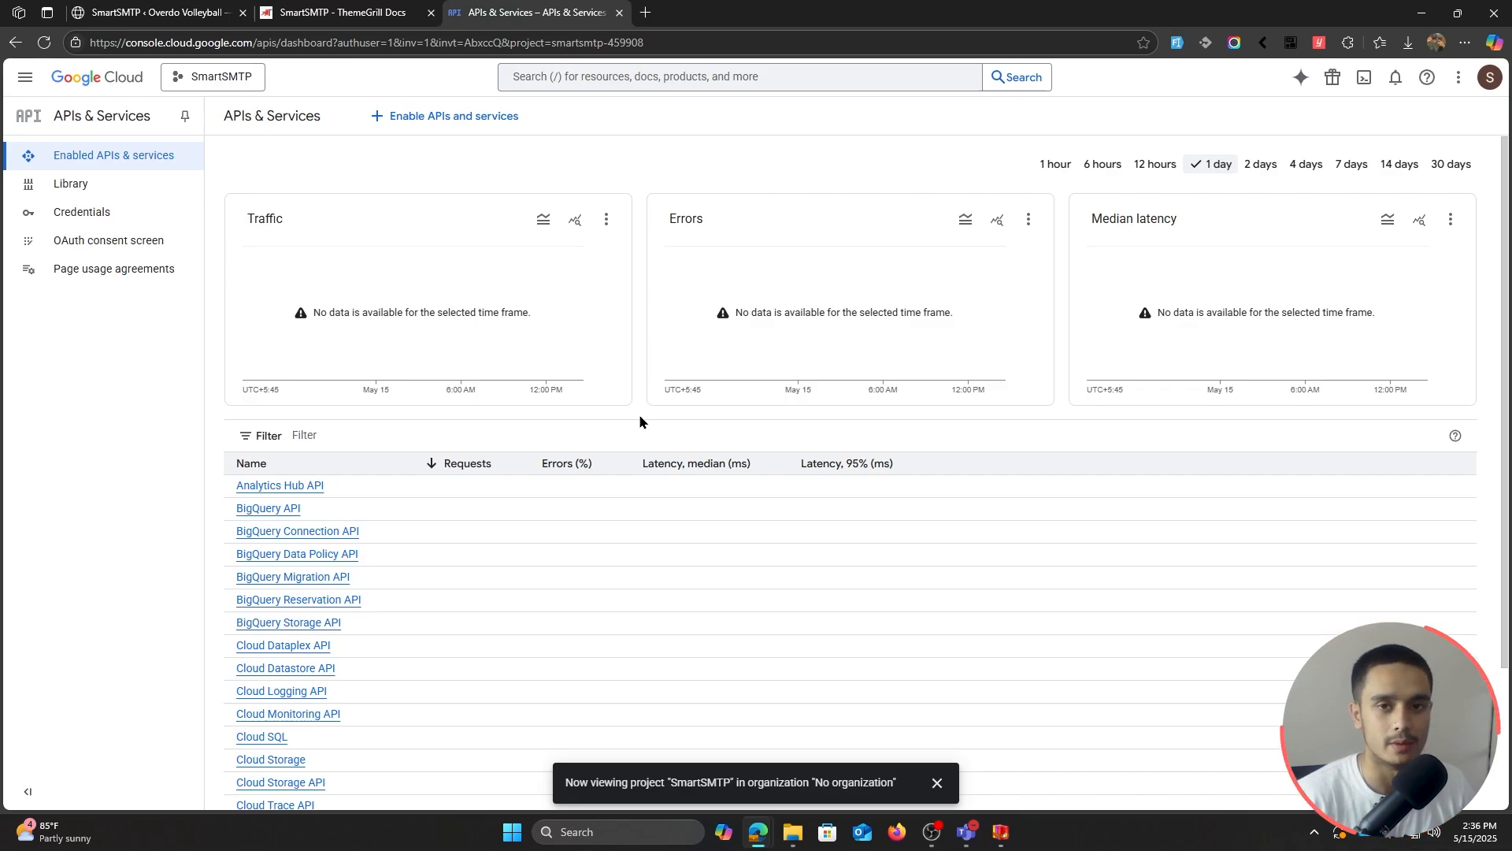
Step: Search the API library for 'gmail api' and enable the Gmail API
click(439, 122)
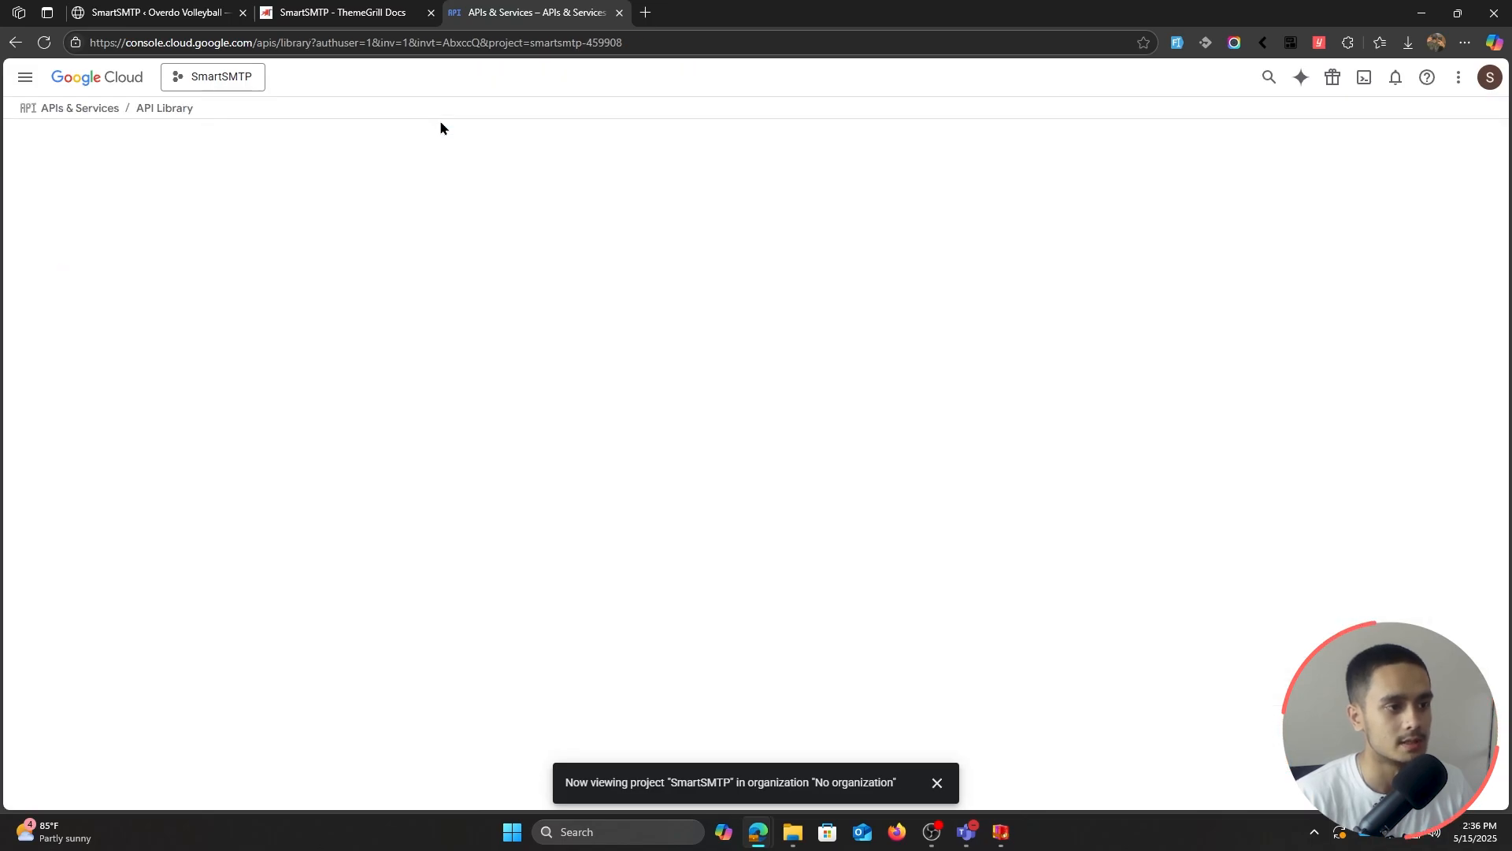
click(654, 307)
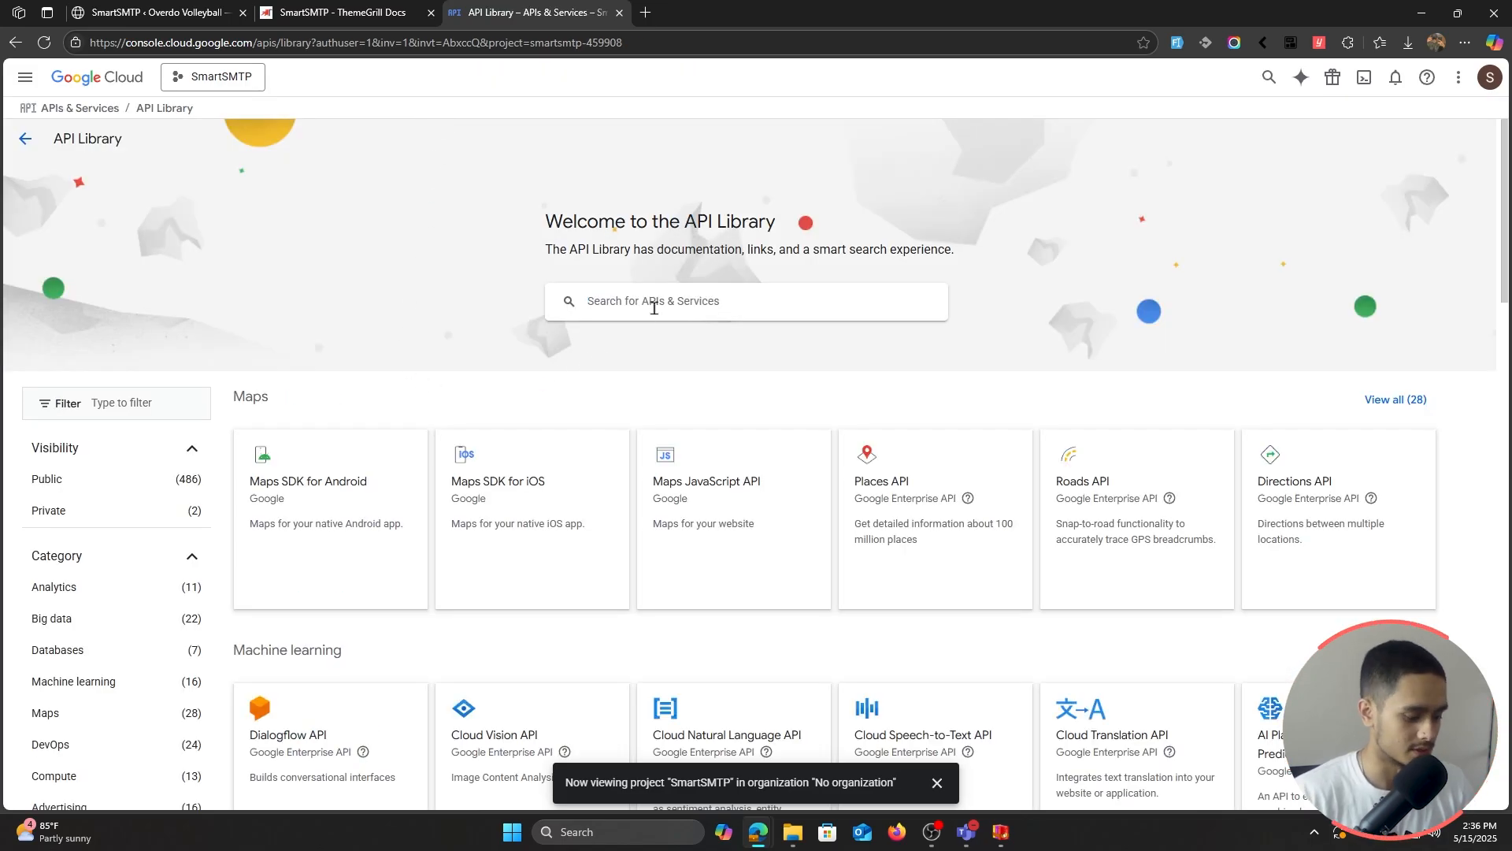
text(gmail api)
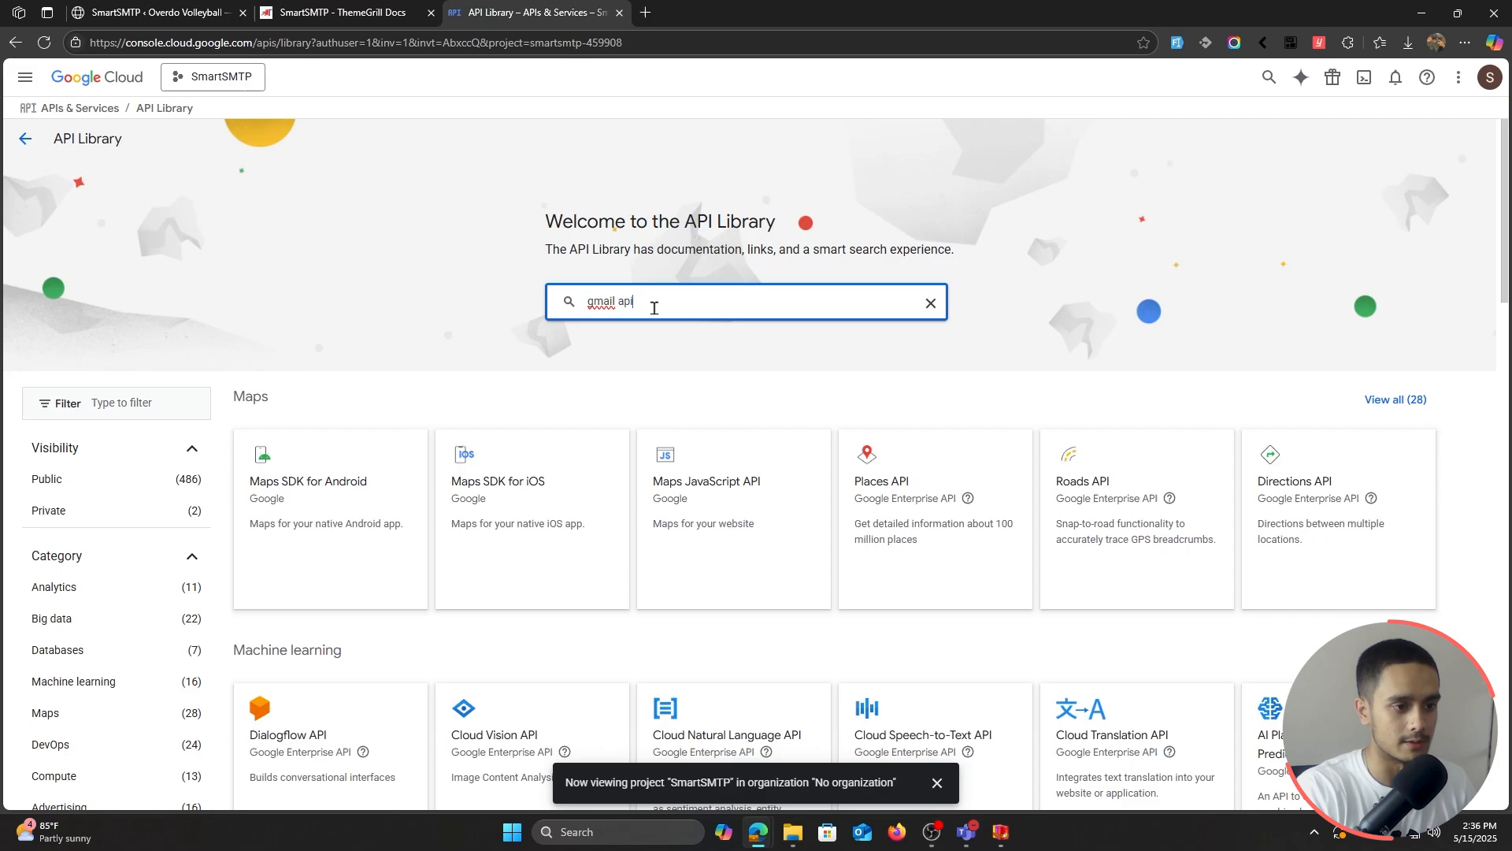
key(Return)
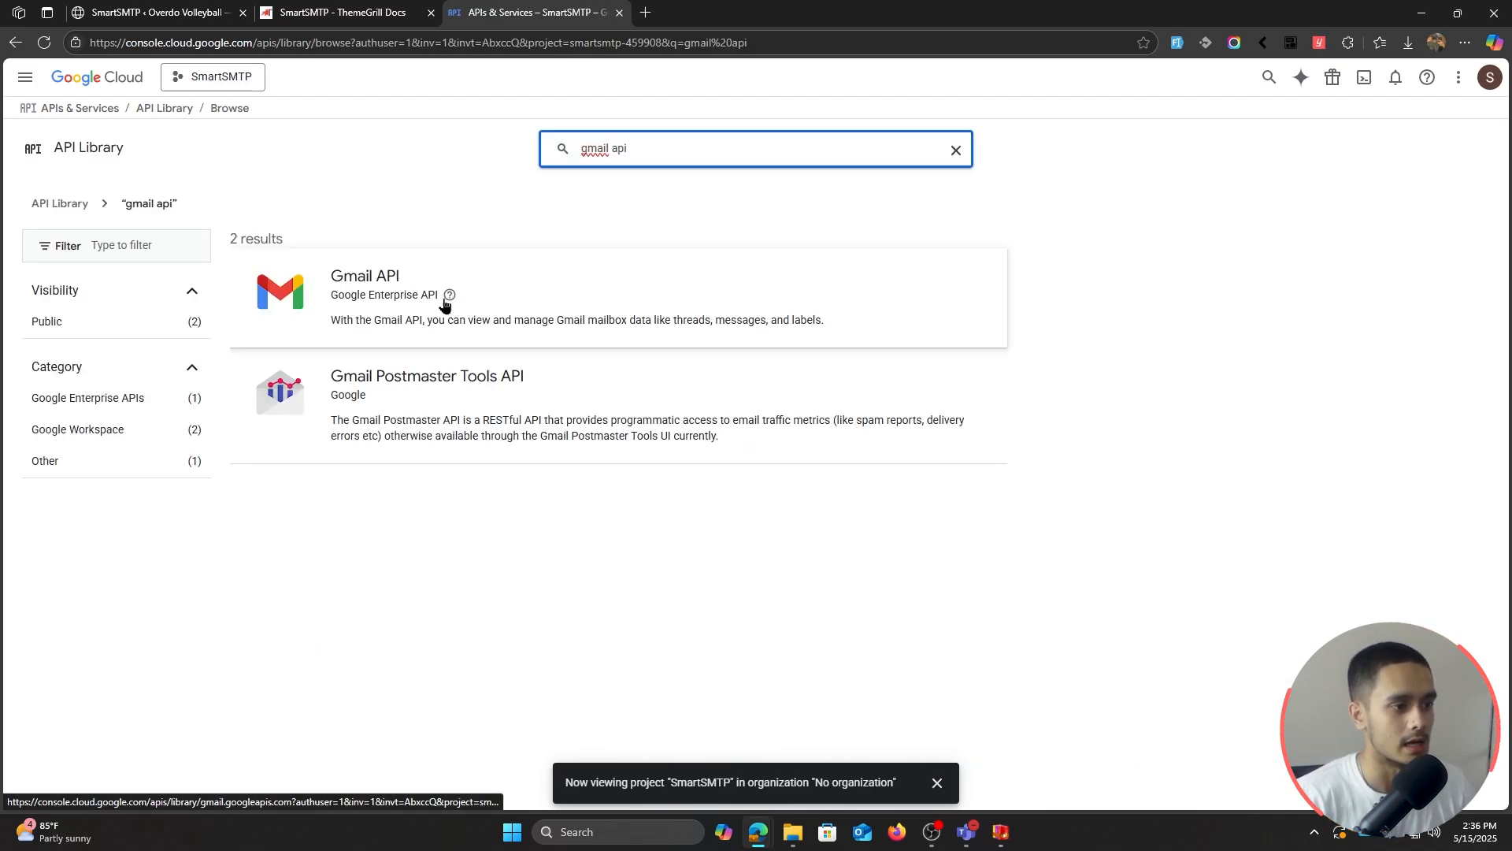
click(389, 276)
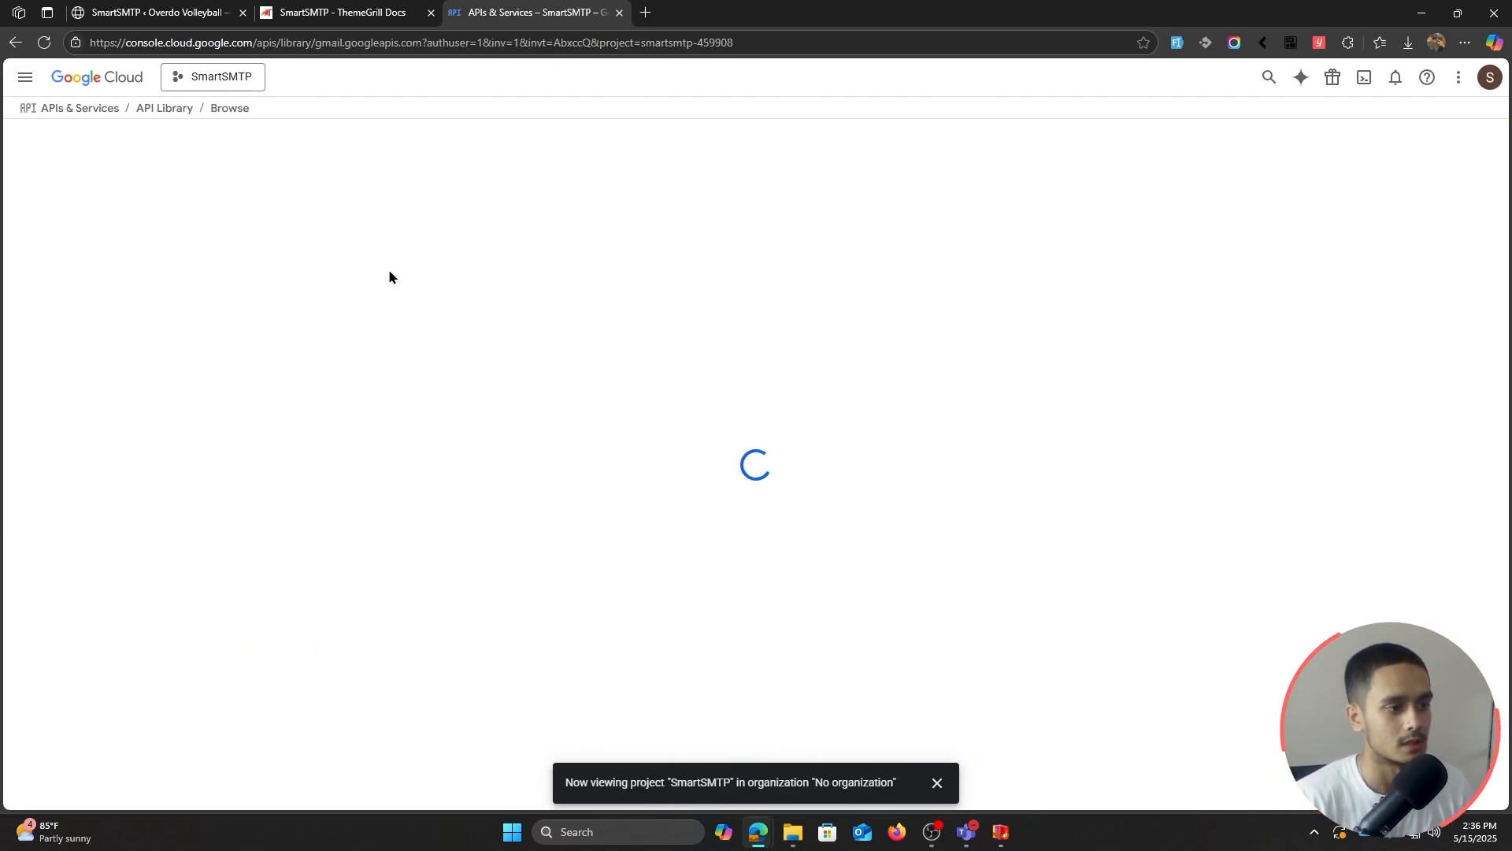
click(172, 280)
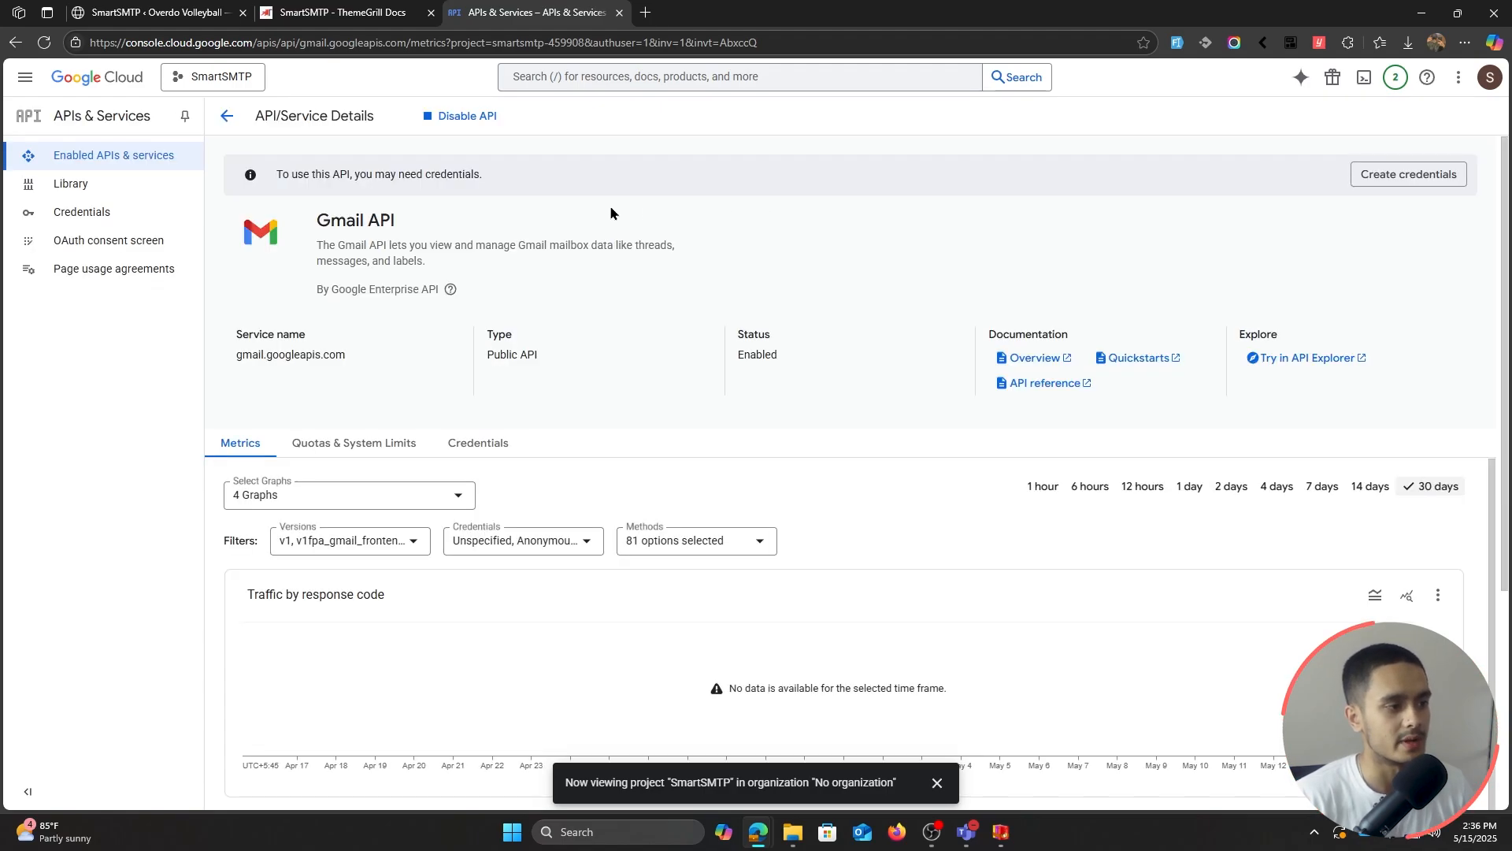
Step: Start the OAuth consent setup with app name SmartSMTP and the account e-mail as support contact
click(124, 241)
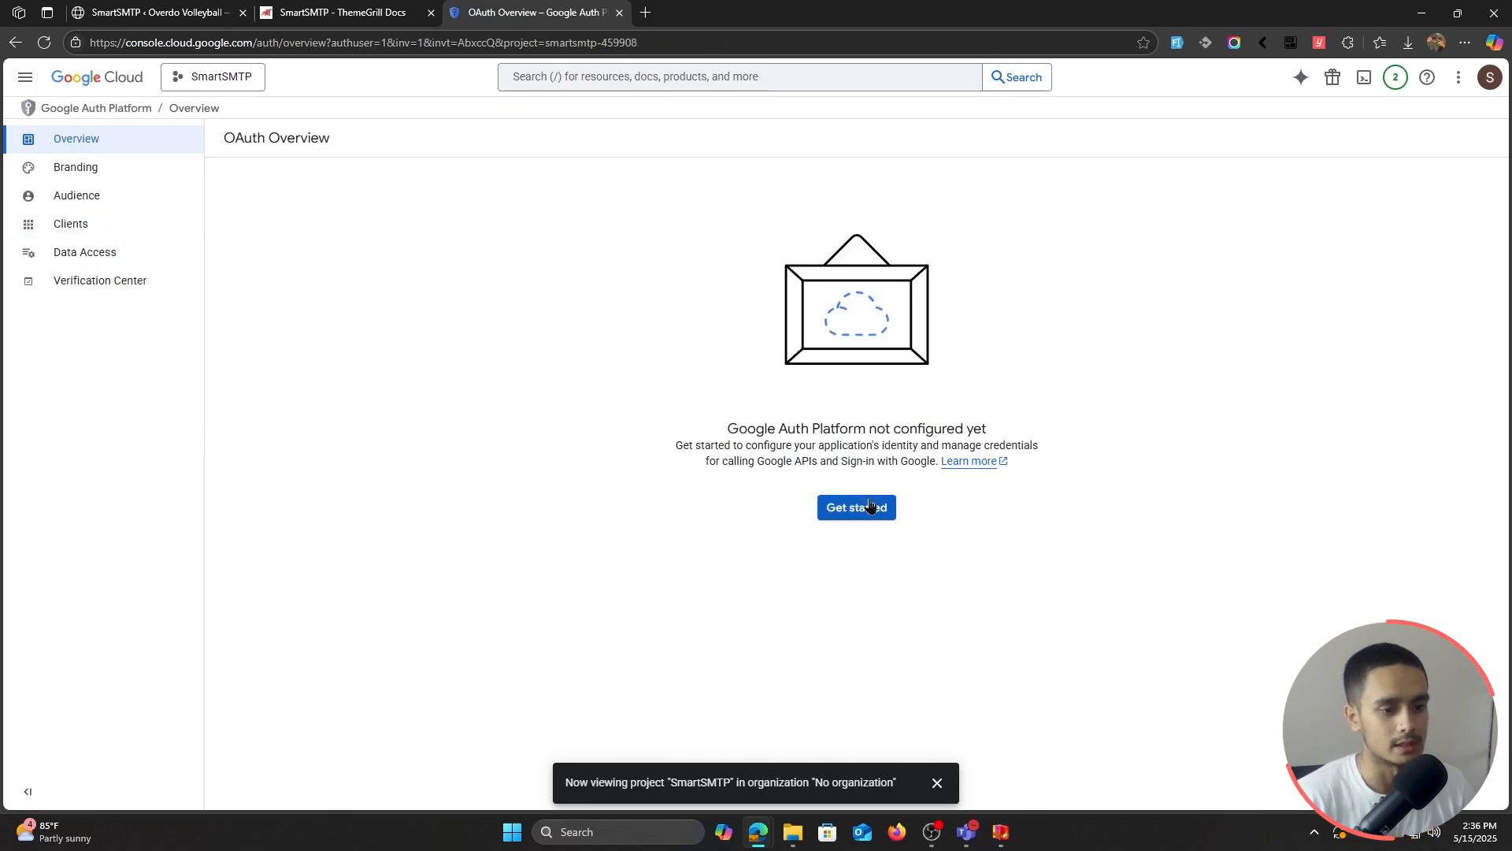
click(856, 511)
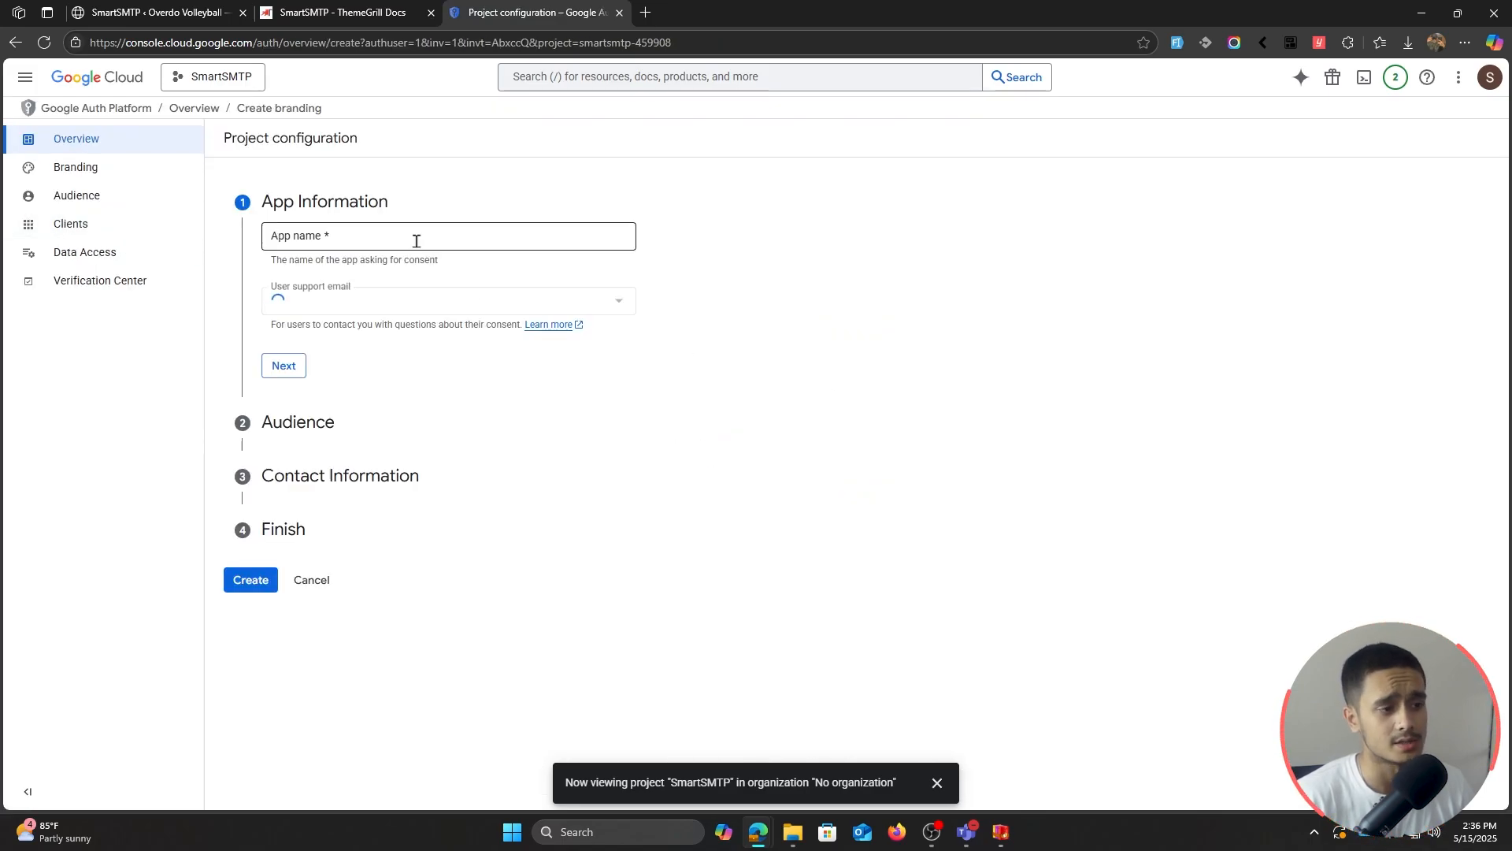
click(416, 241)
text(SmartSMTP)
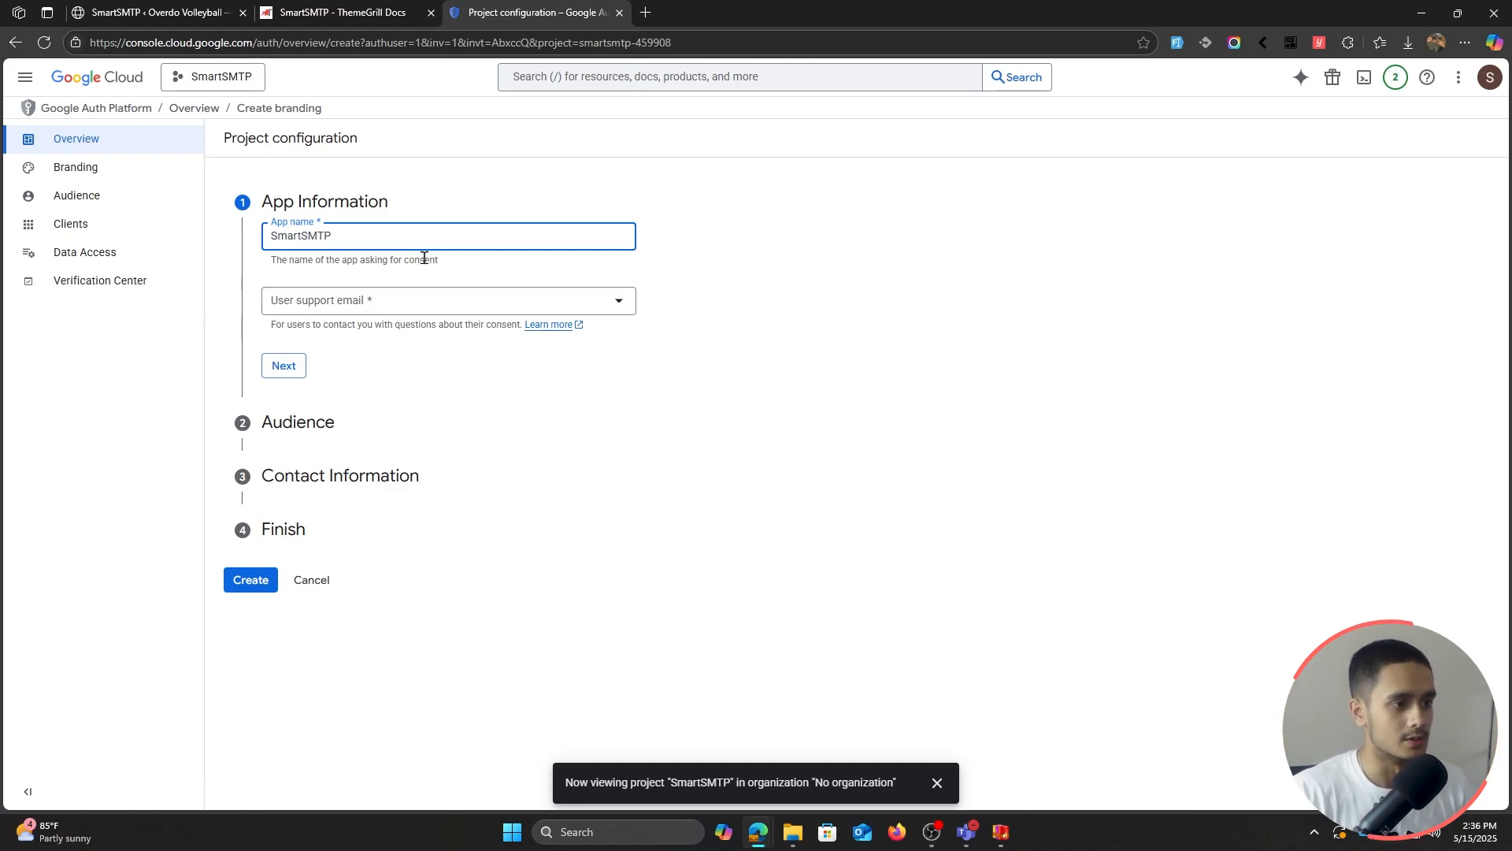
click(413, 300)
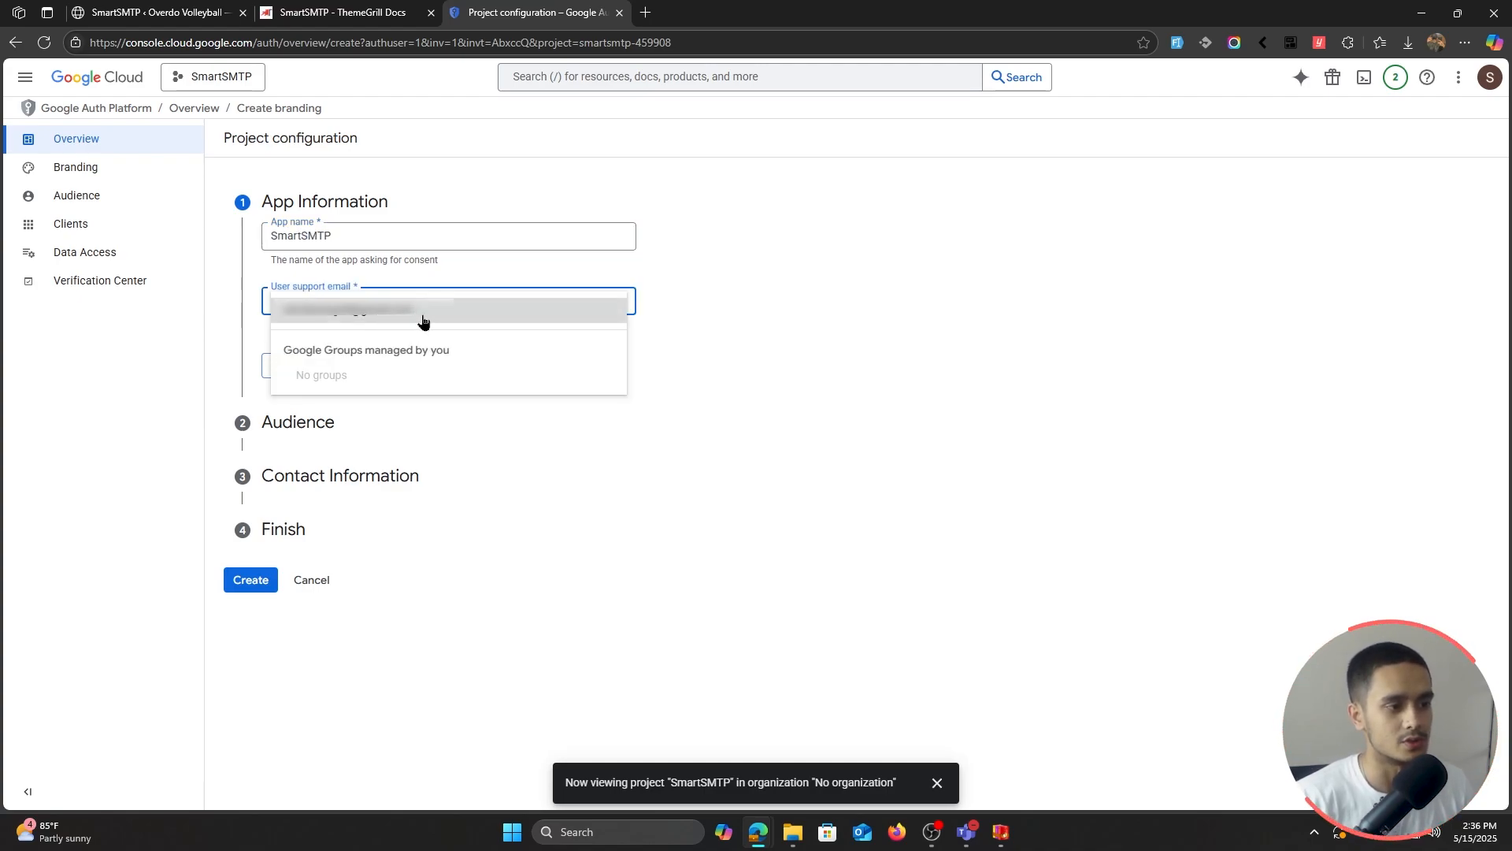
click(434, 316)
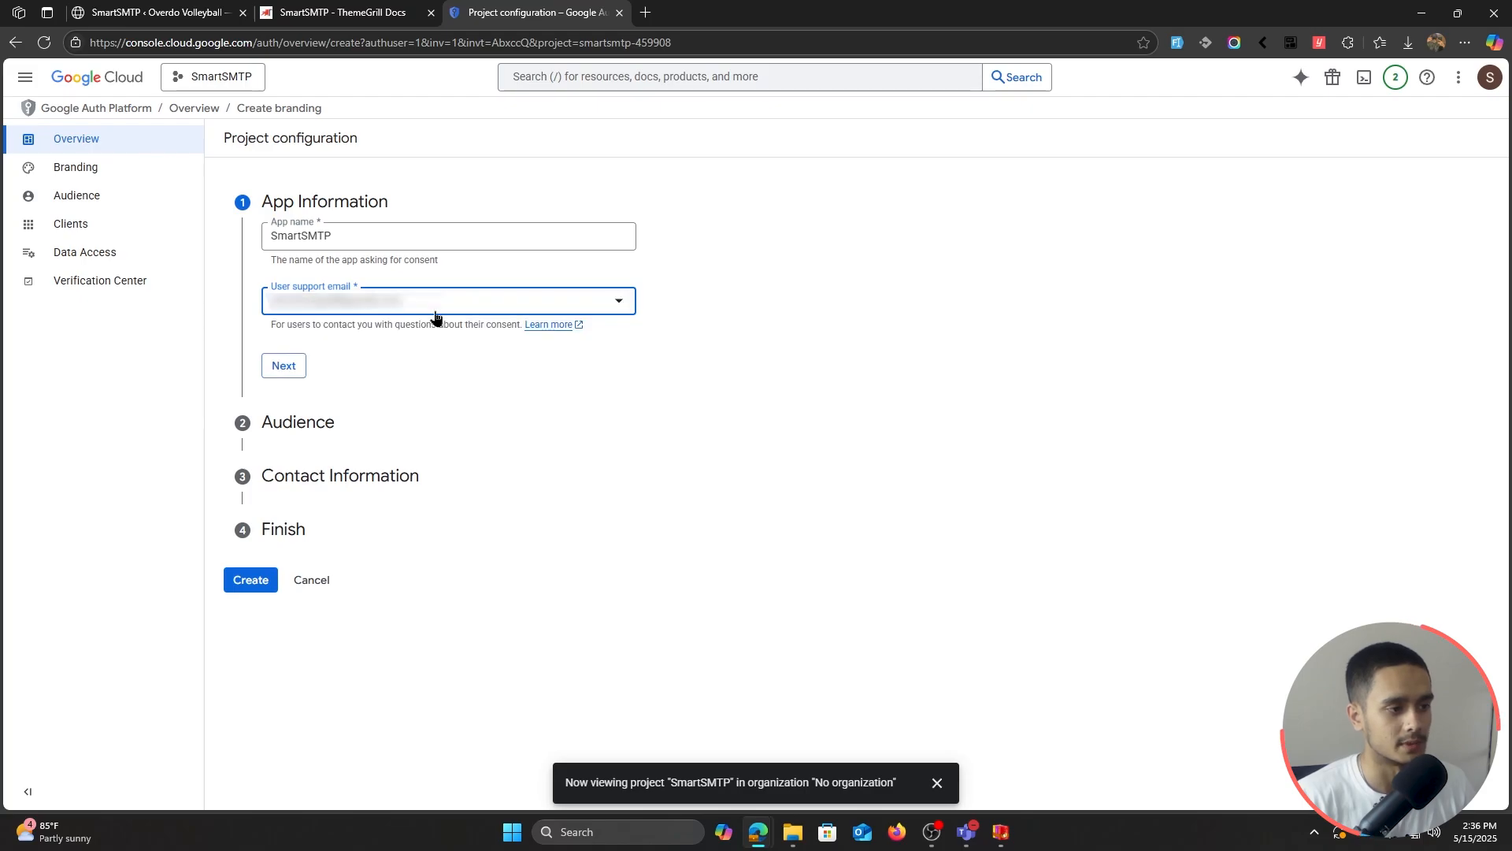
click(285, 367)
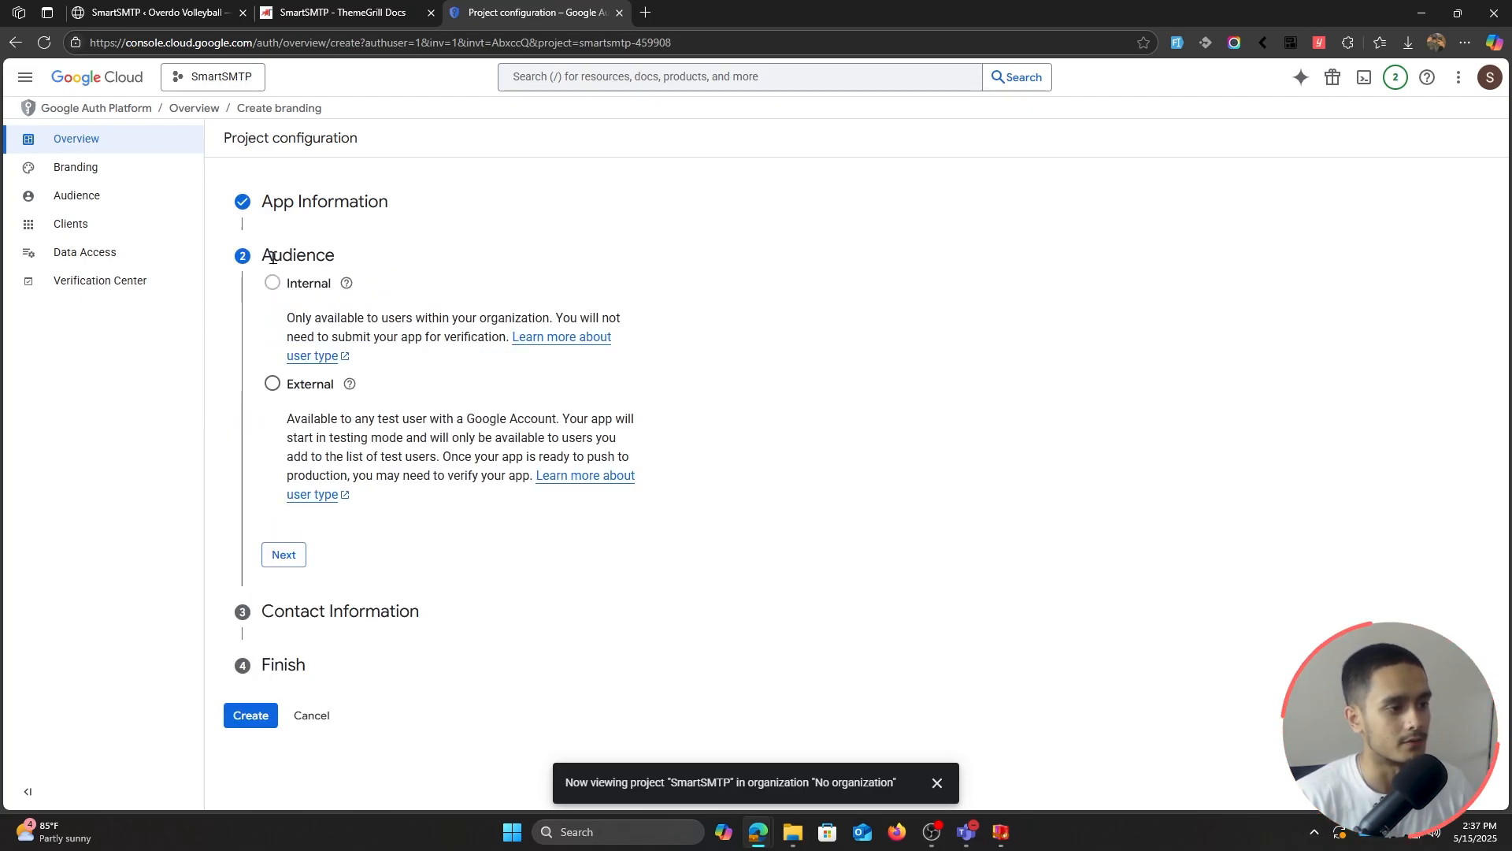
Step: Choose External audience, add the contact e-mail, agree to the policy, and create the configuration
click(271, 384)
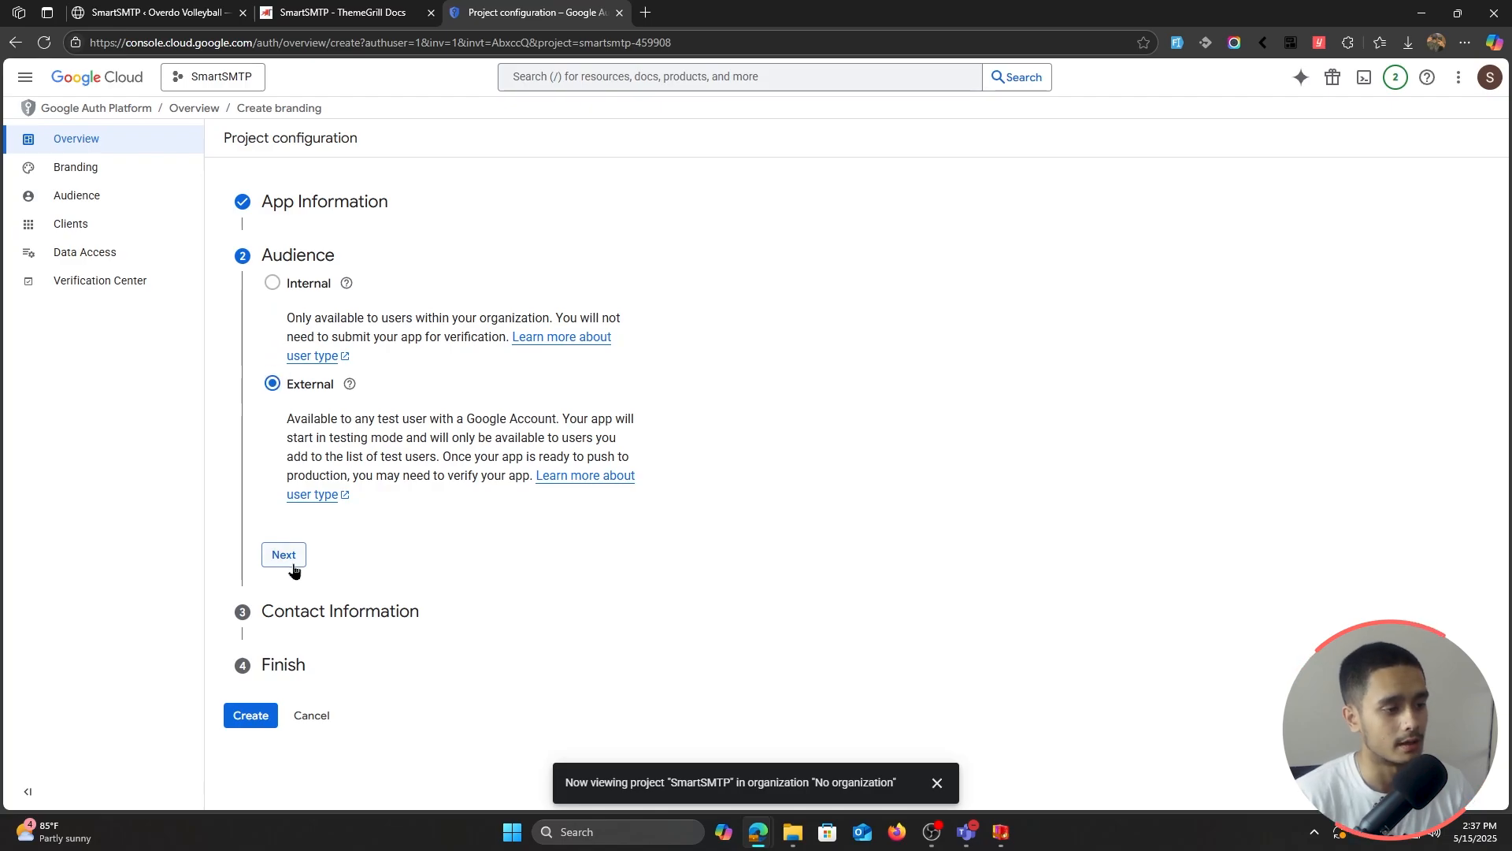
click(279, 559)
click(376, 348)
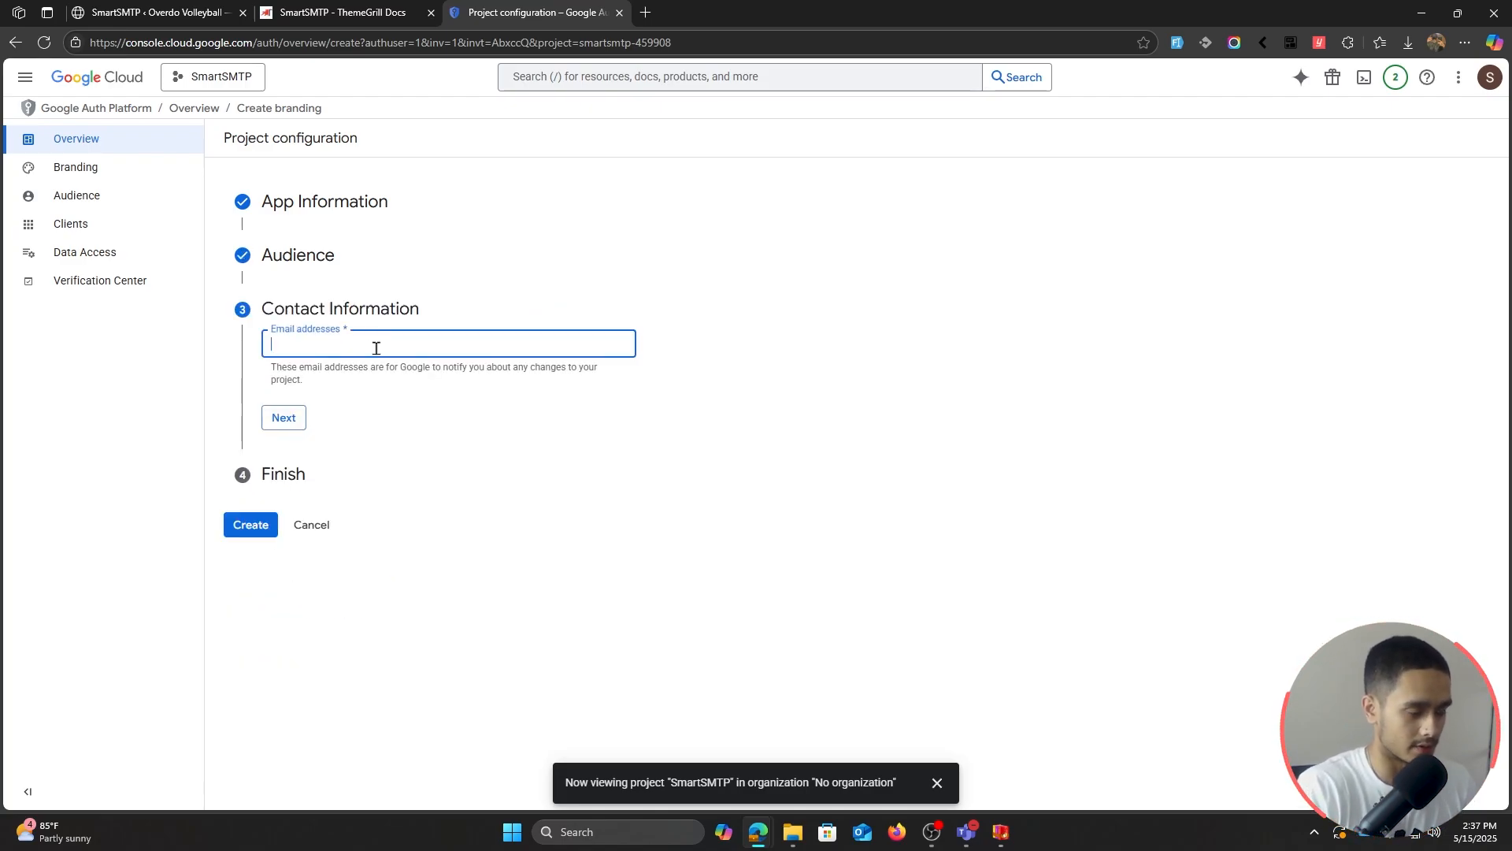
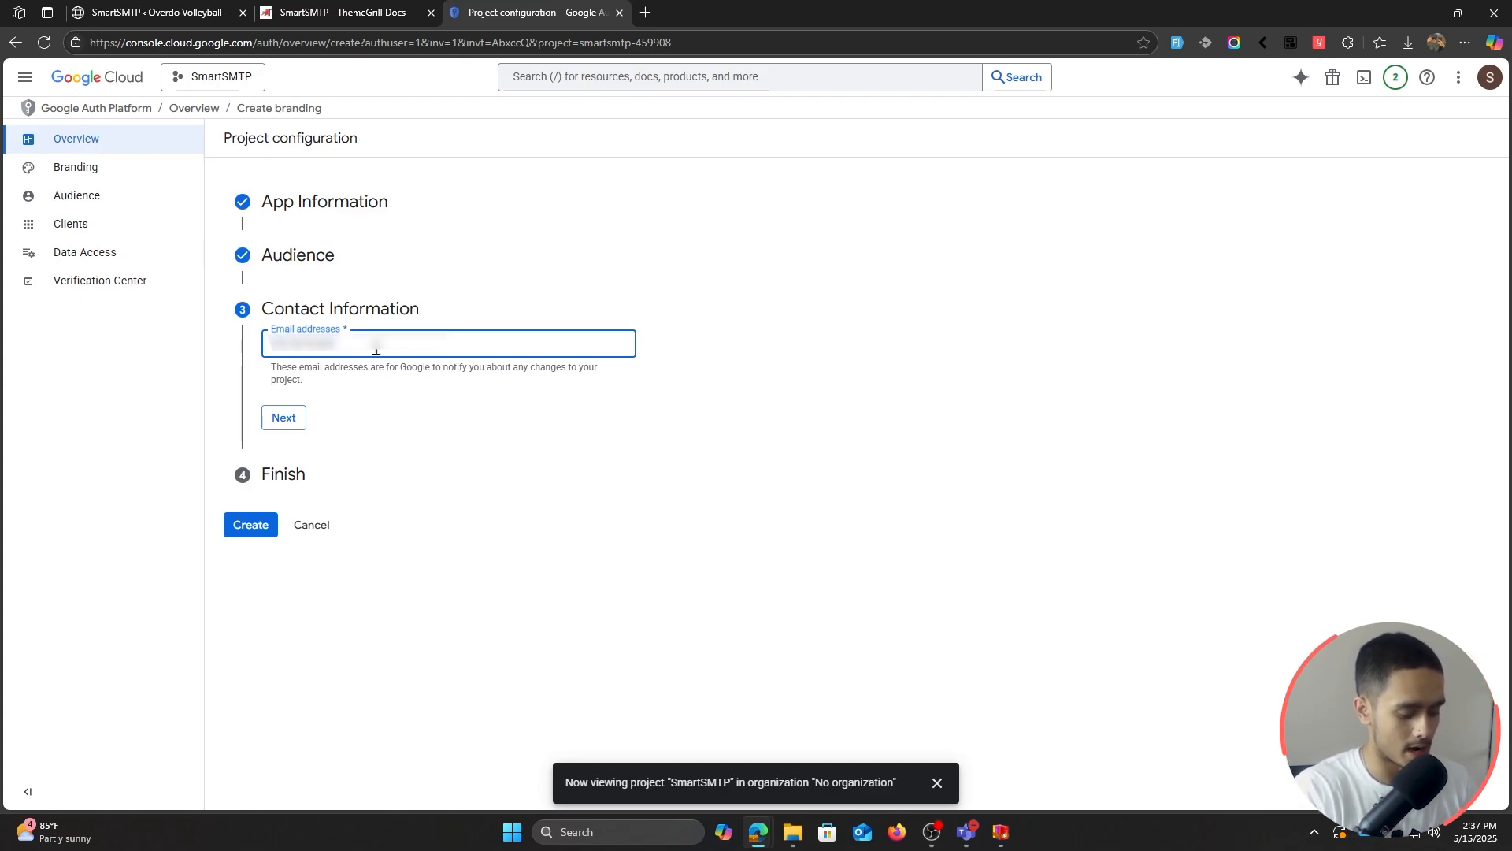
click(287, 425)
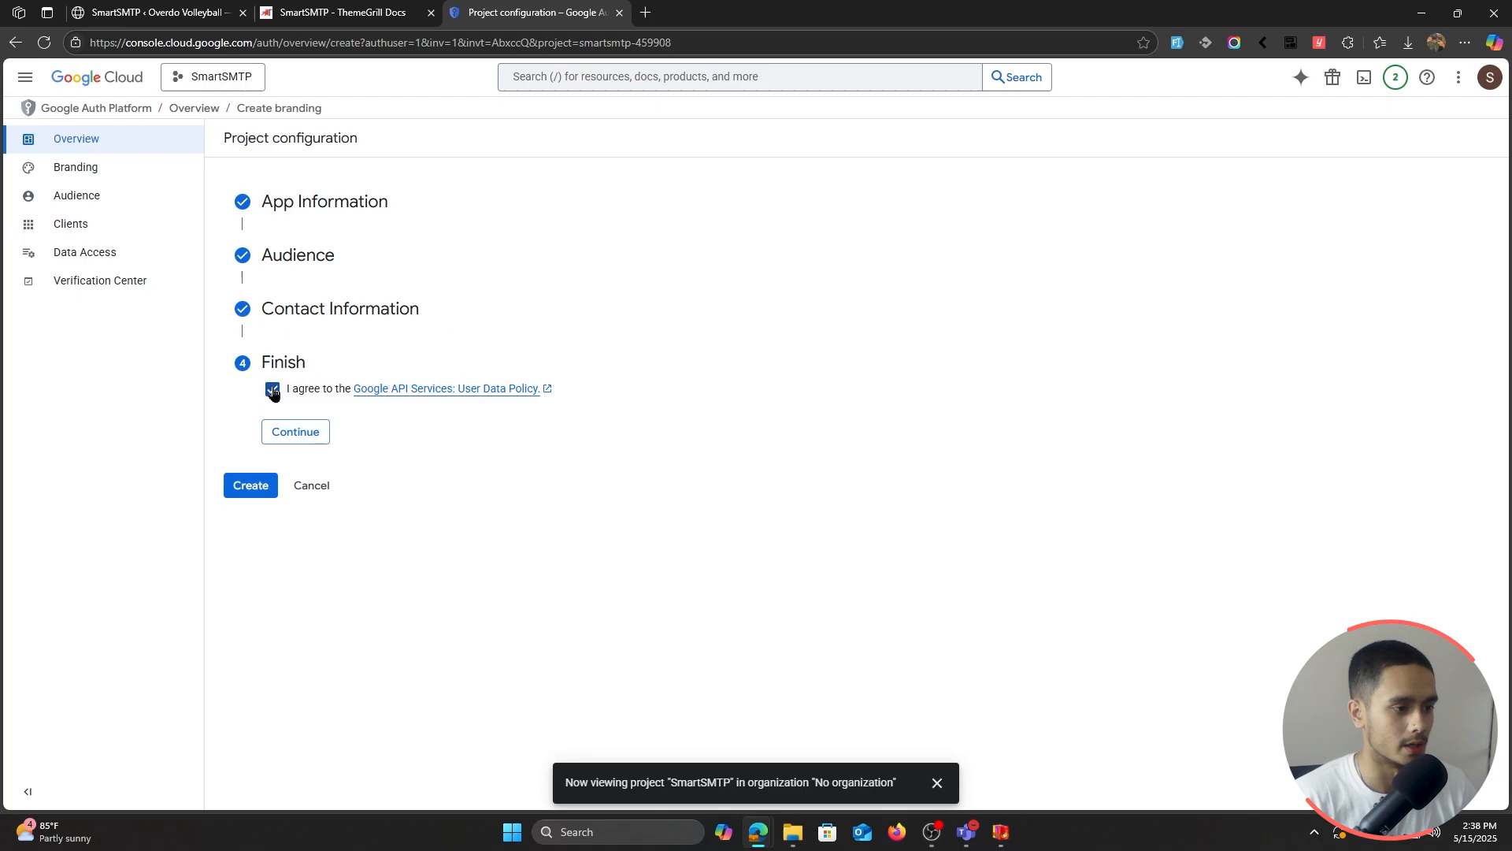
click(287, 433)
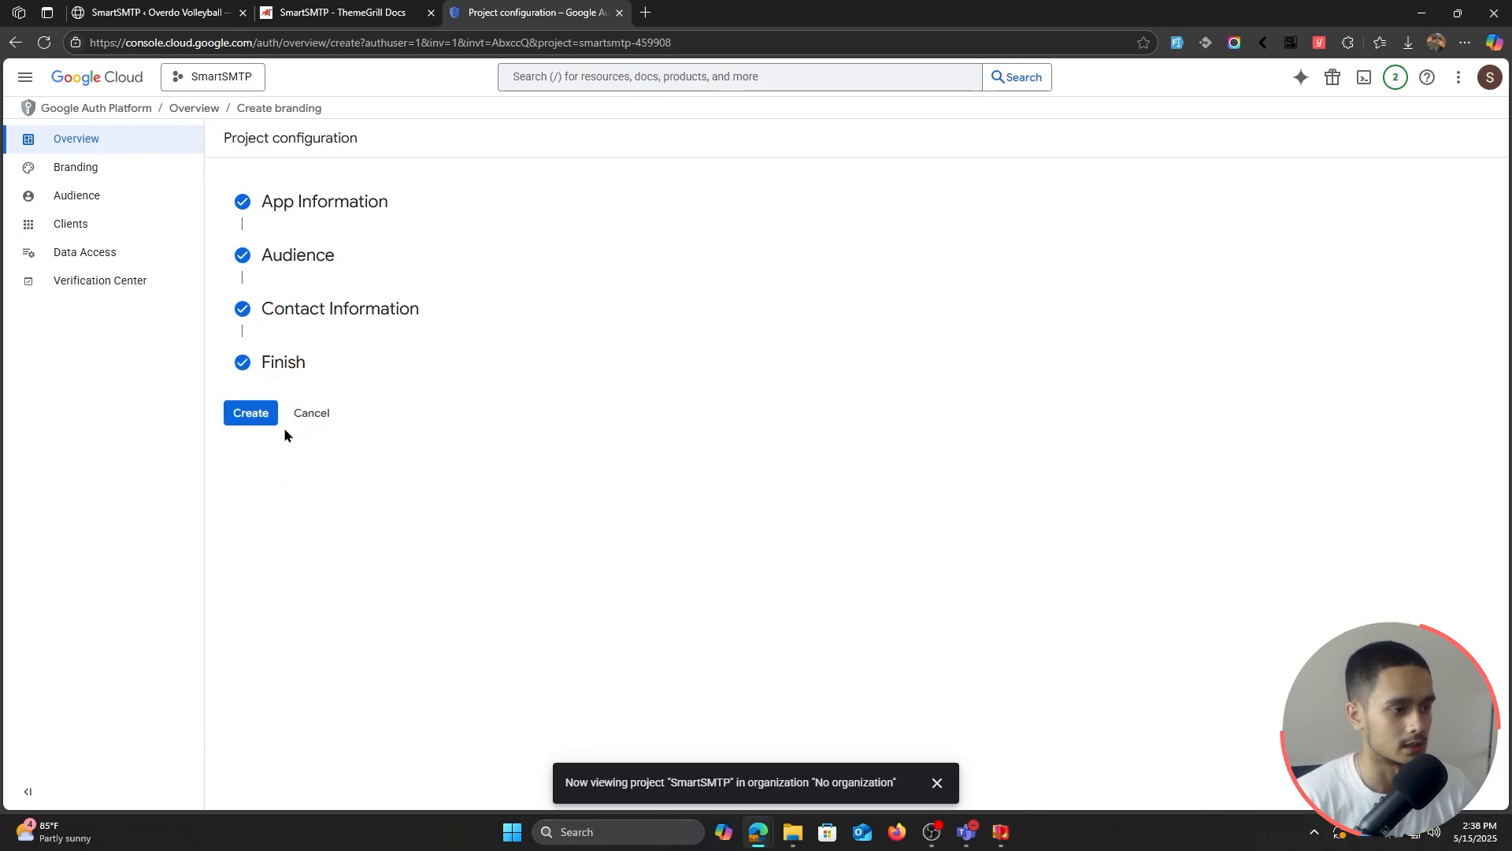
click(252, 415)
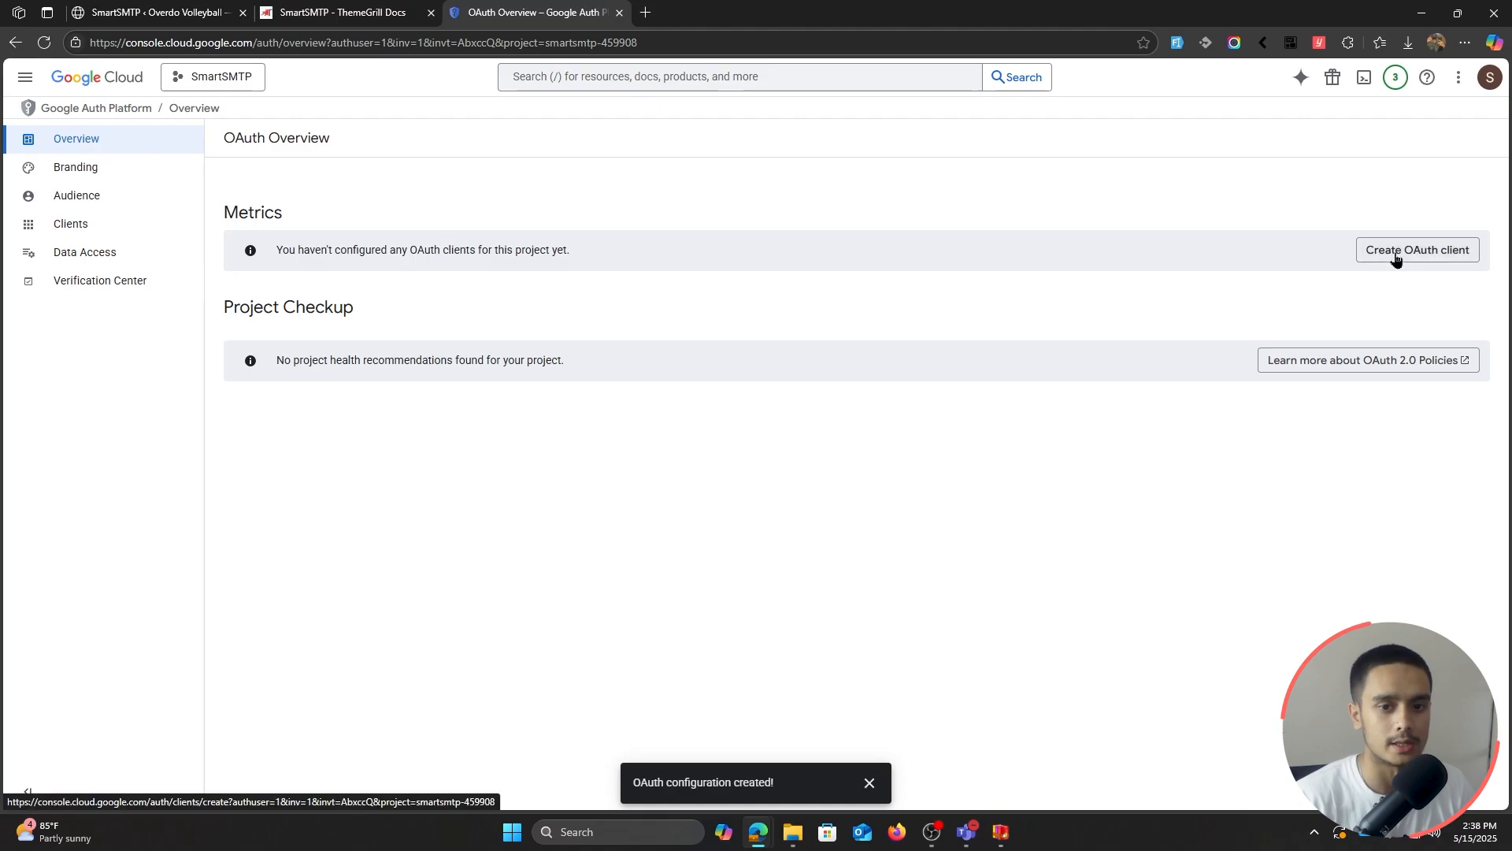
Step: Set up a Web application OAuth client named SmartSMTP-website, then return to WordPress SmartSMTP settings
click(1398, 251)
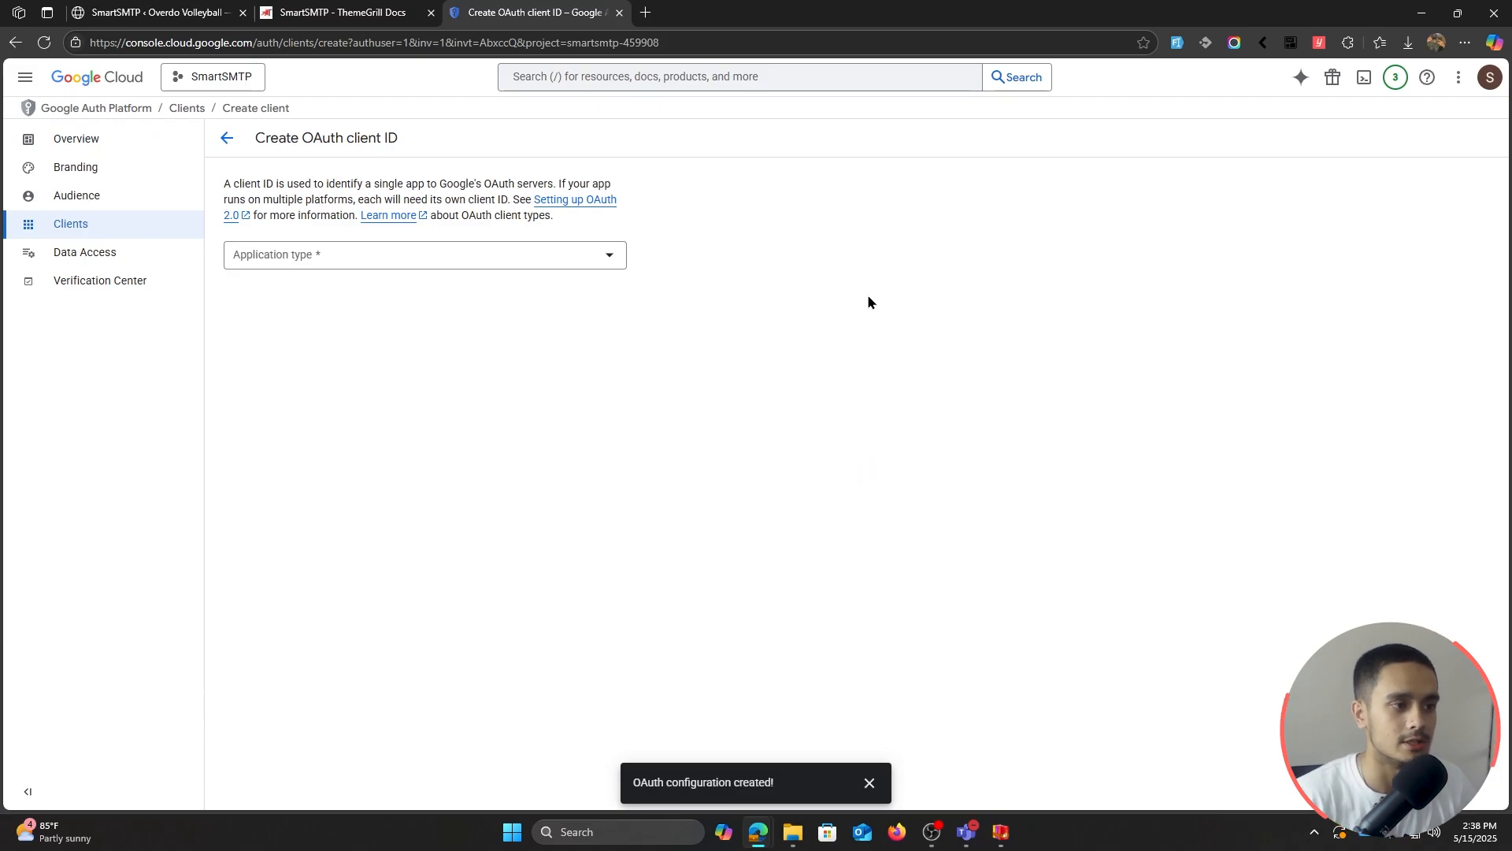
click(364, 260)
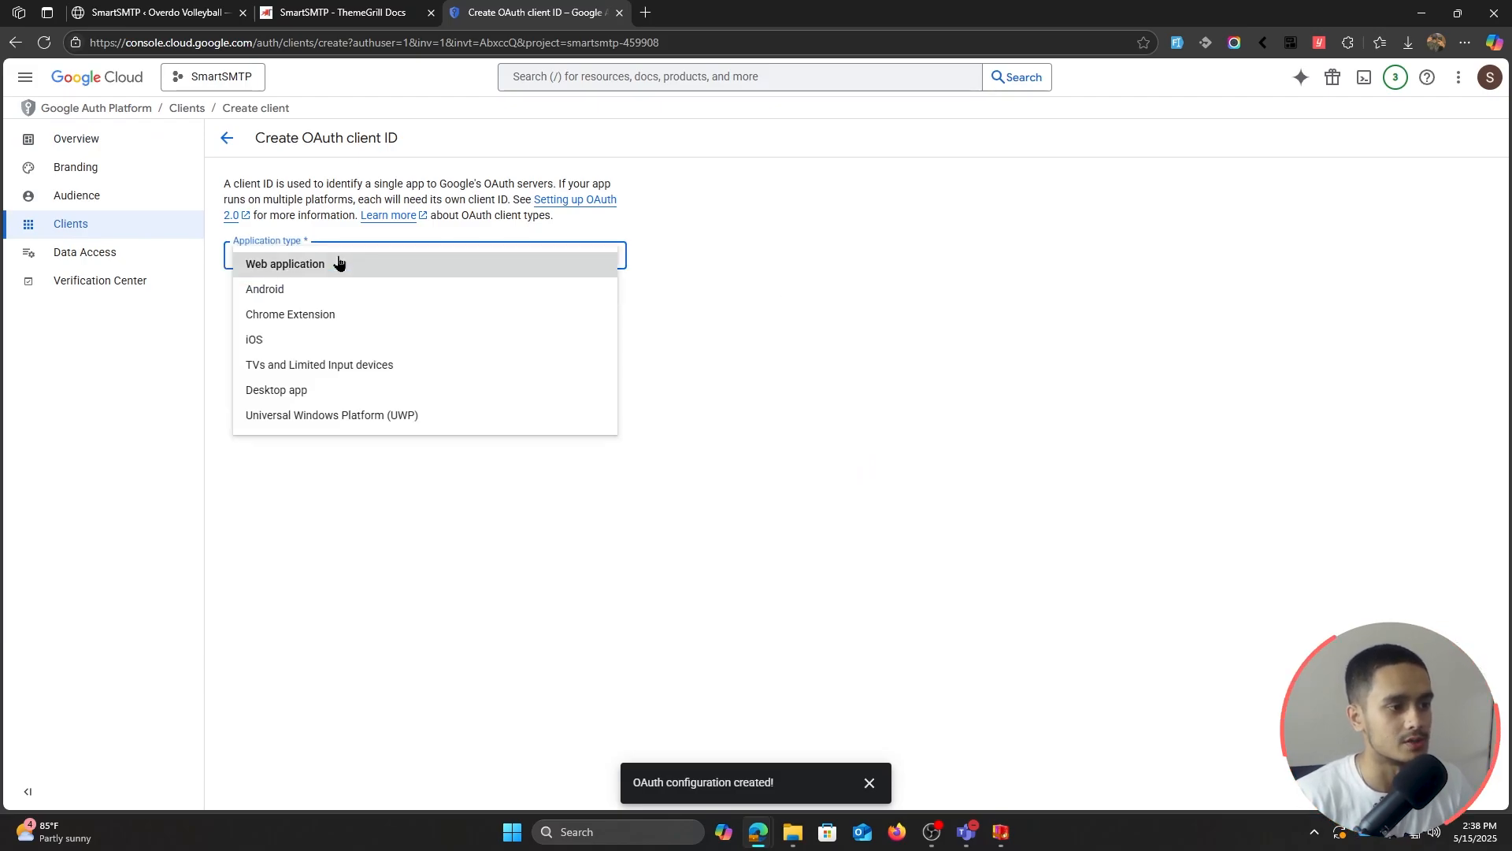
click(329, 265)
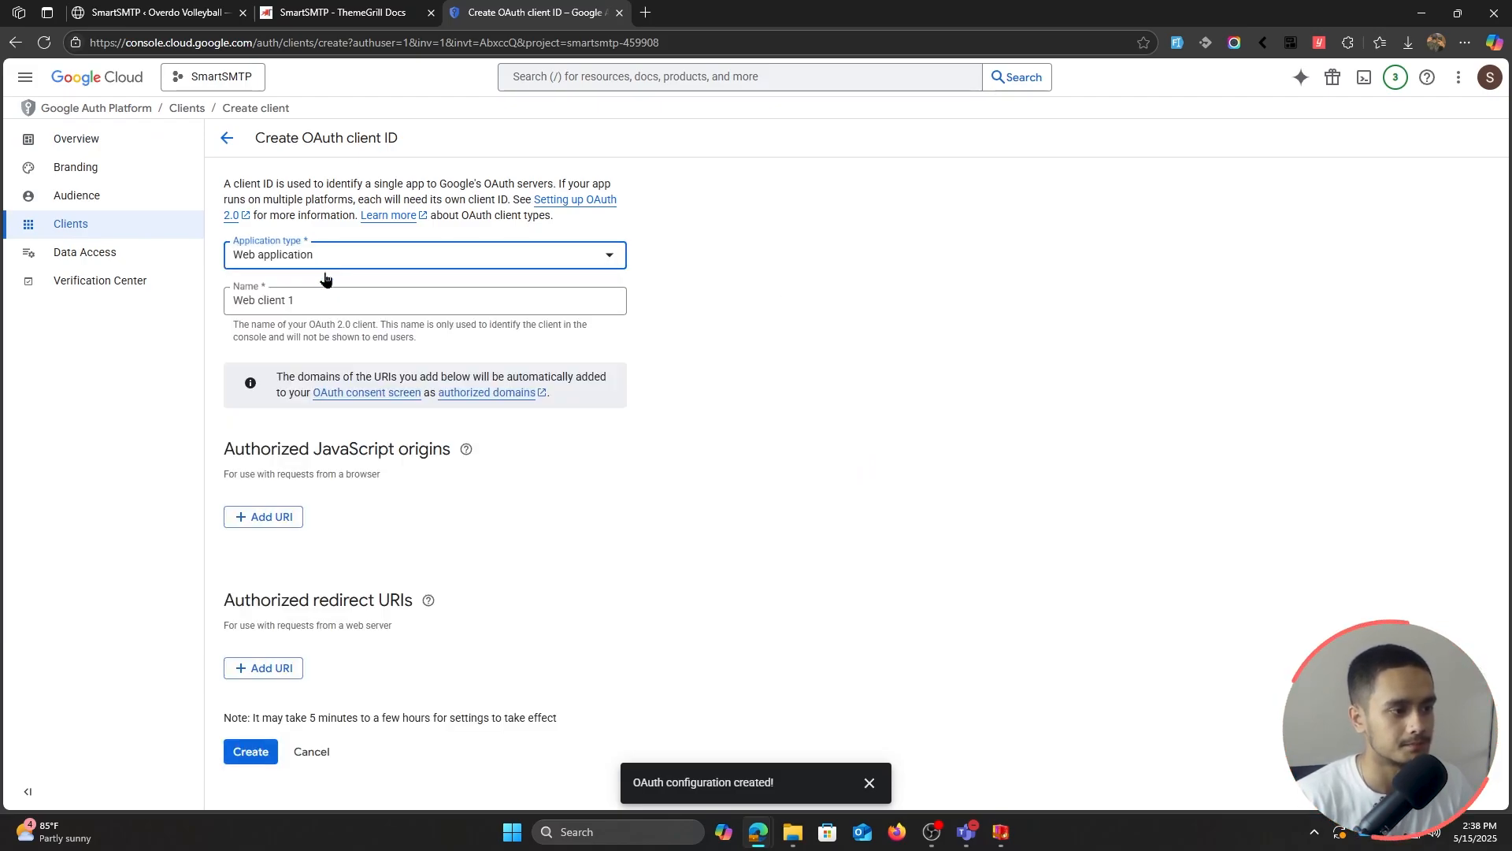
key(Tab)
key(BackSpace)
text(Sma)
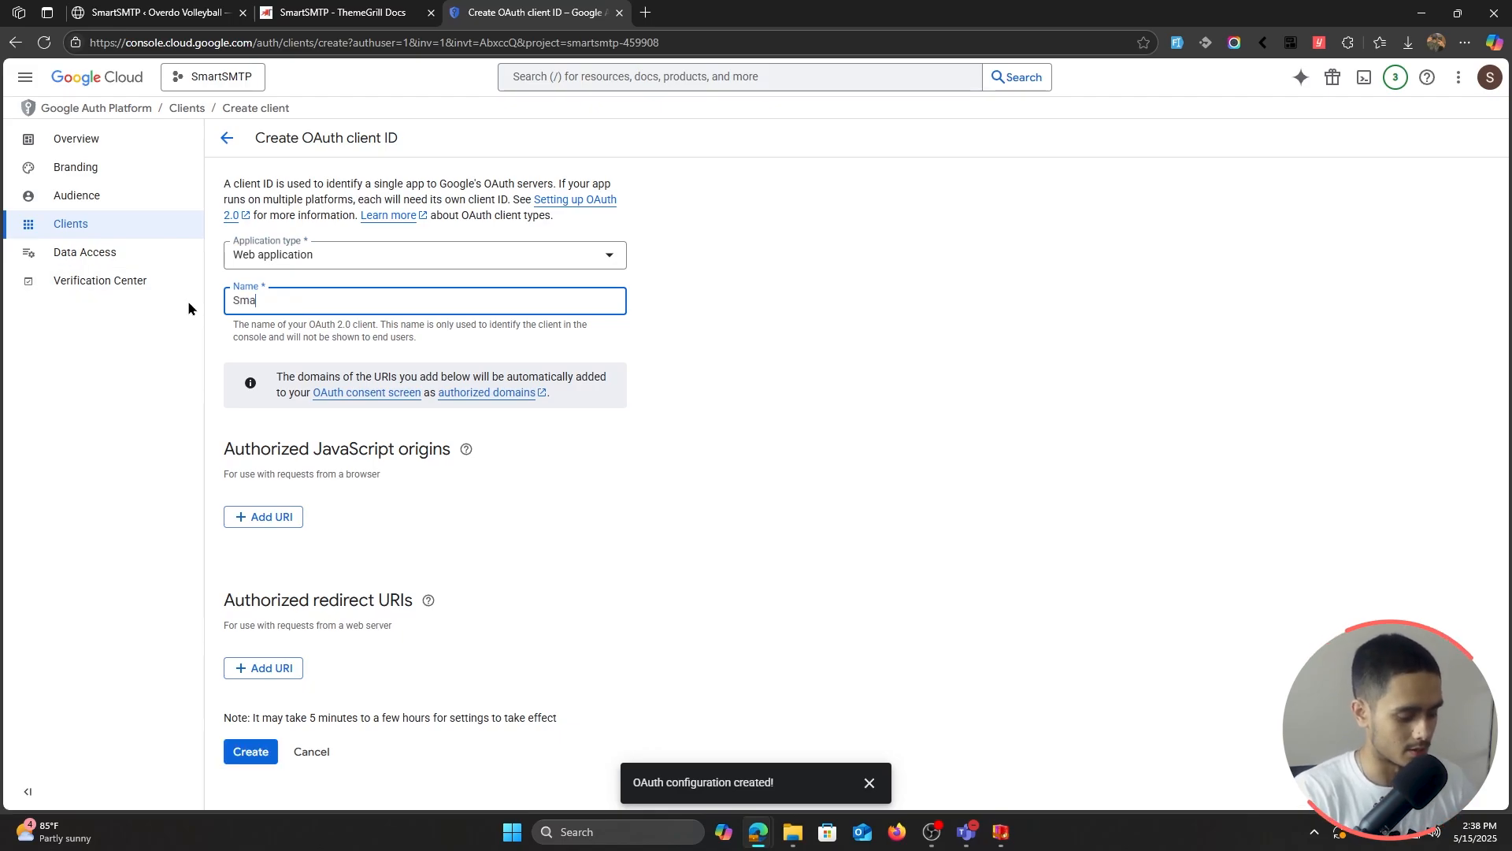
text(rtSMTP-website)
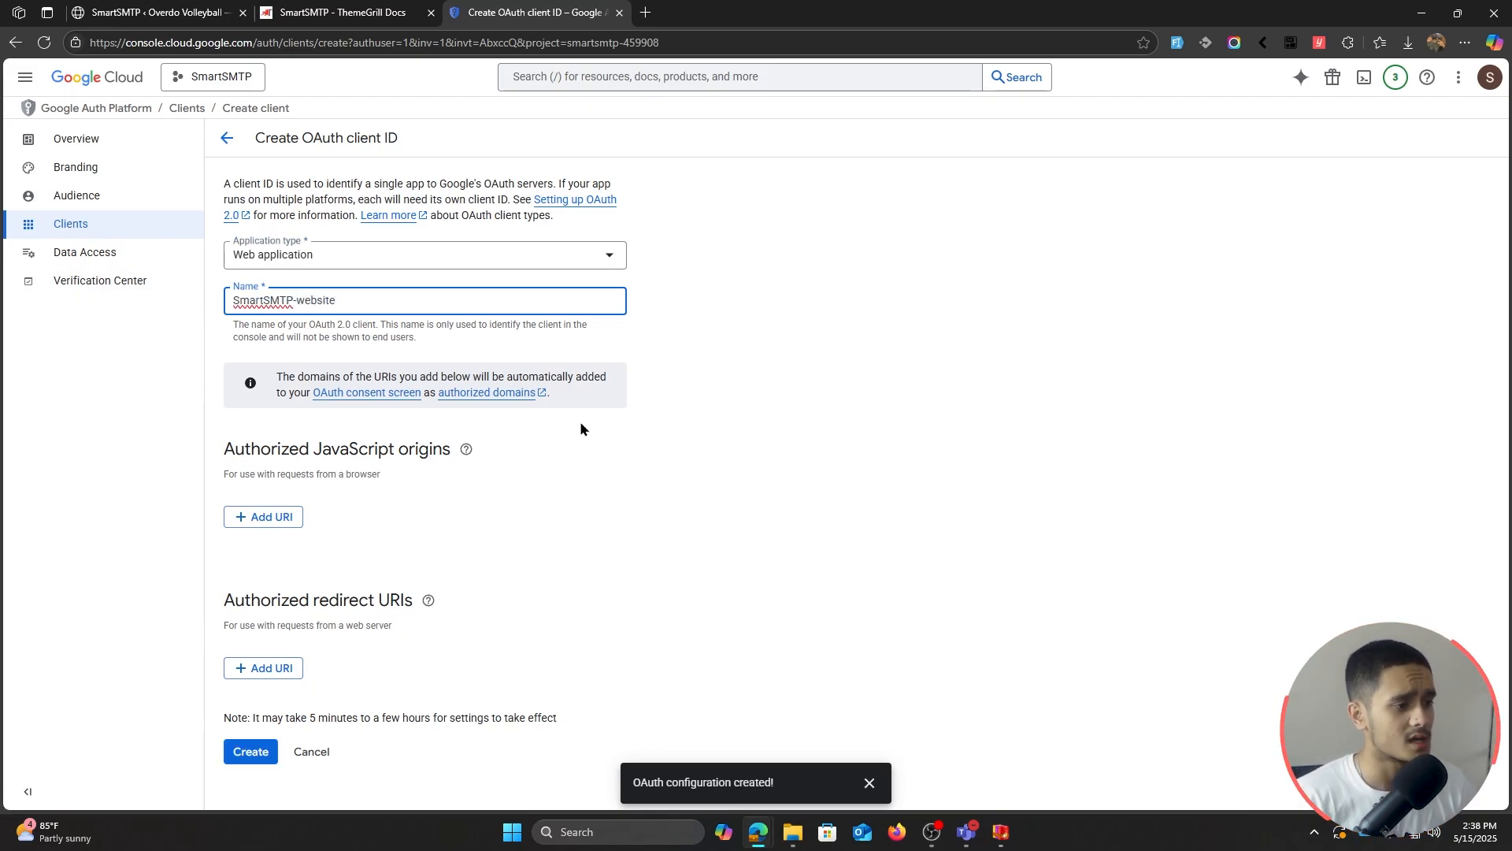
click(802, 425)
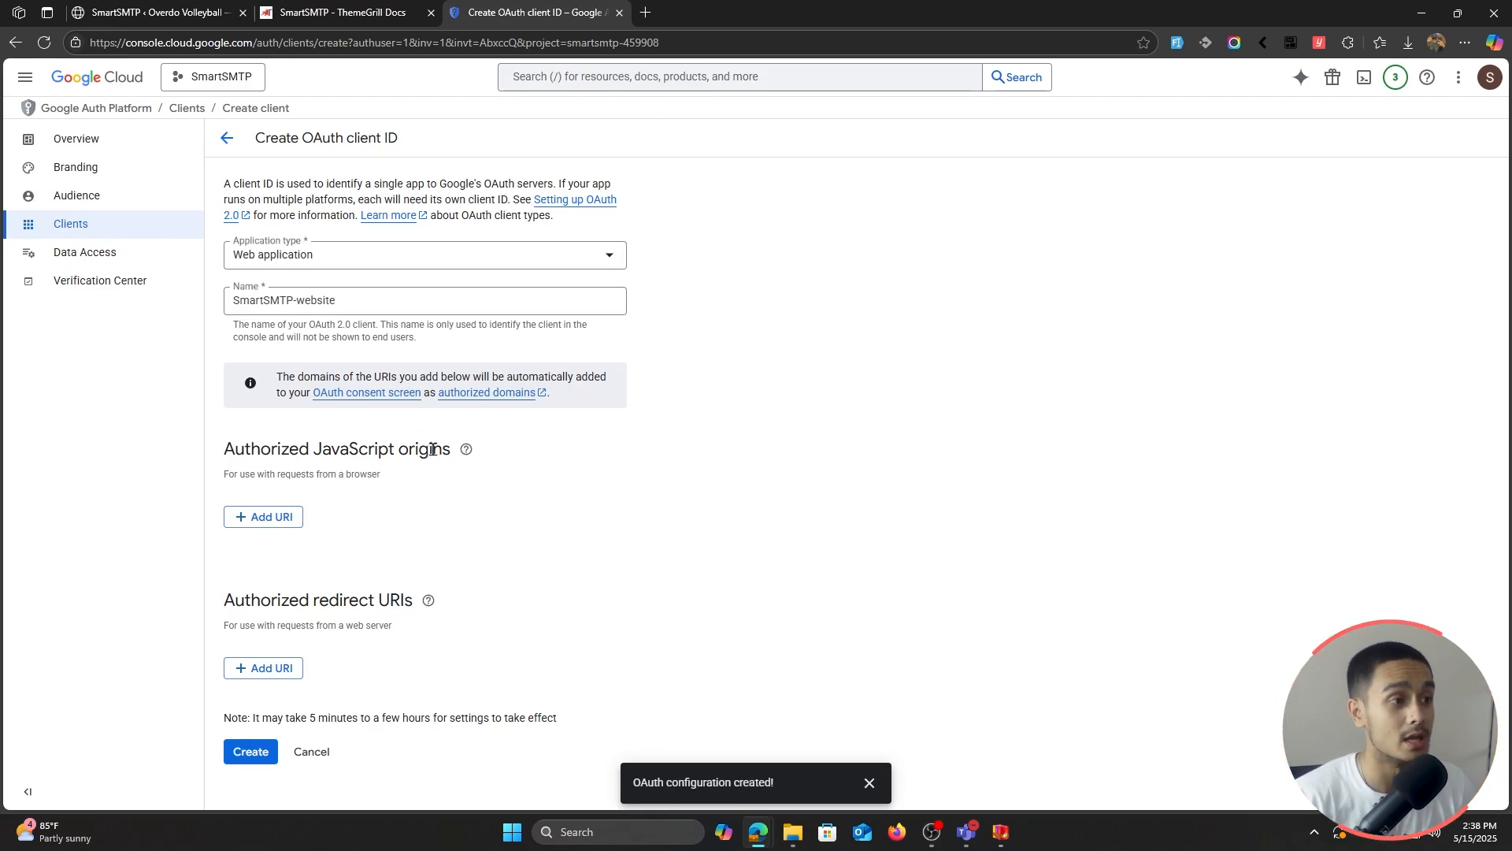
click(150, 13)
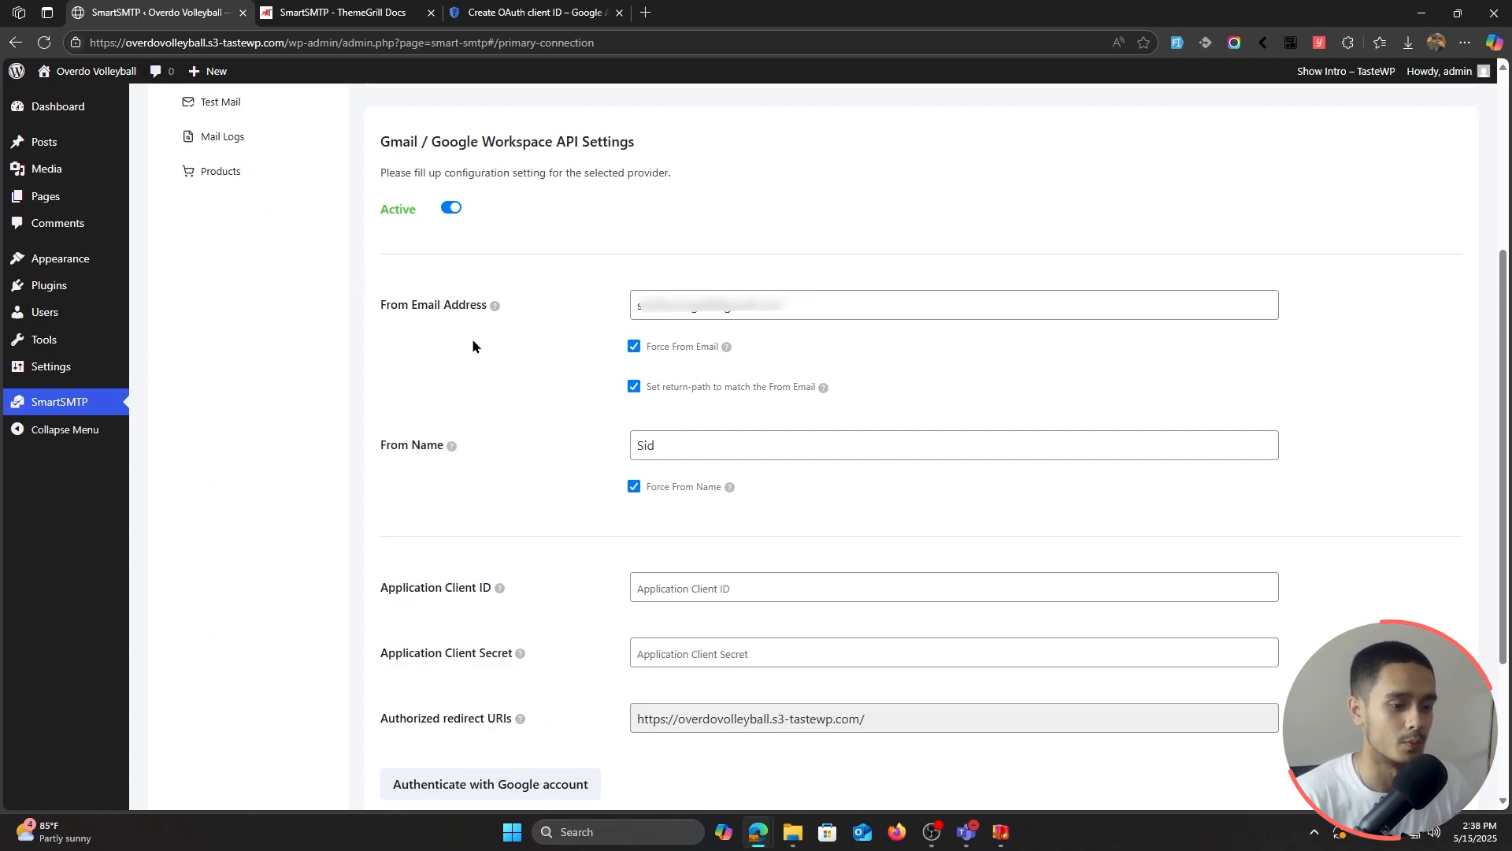
Step: Copy the site's authorized redirect URI from SmartSMTP's Gmail settings
scroll(477, 386, down, 1)
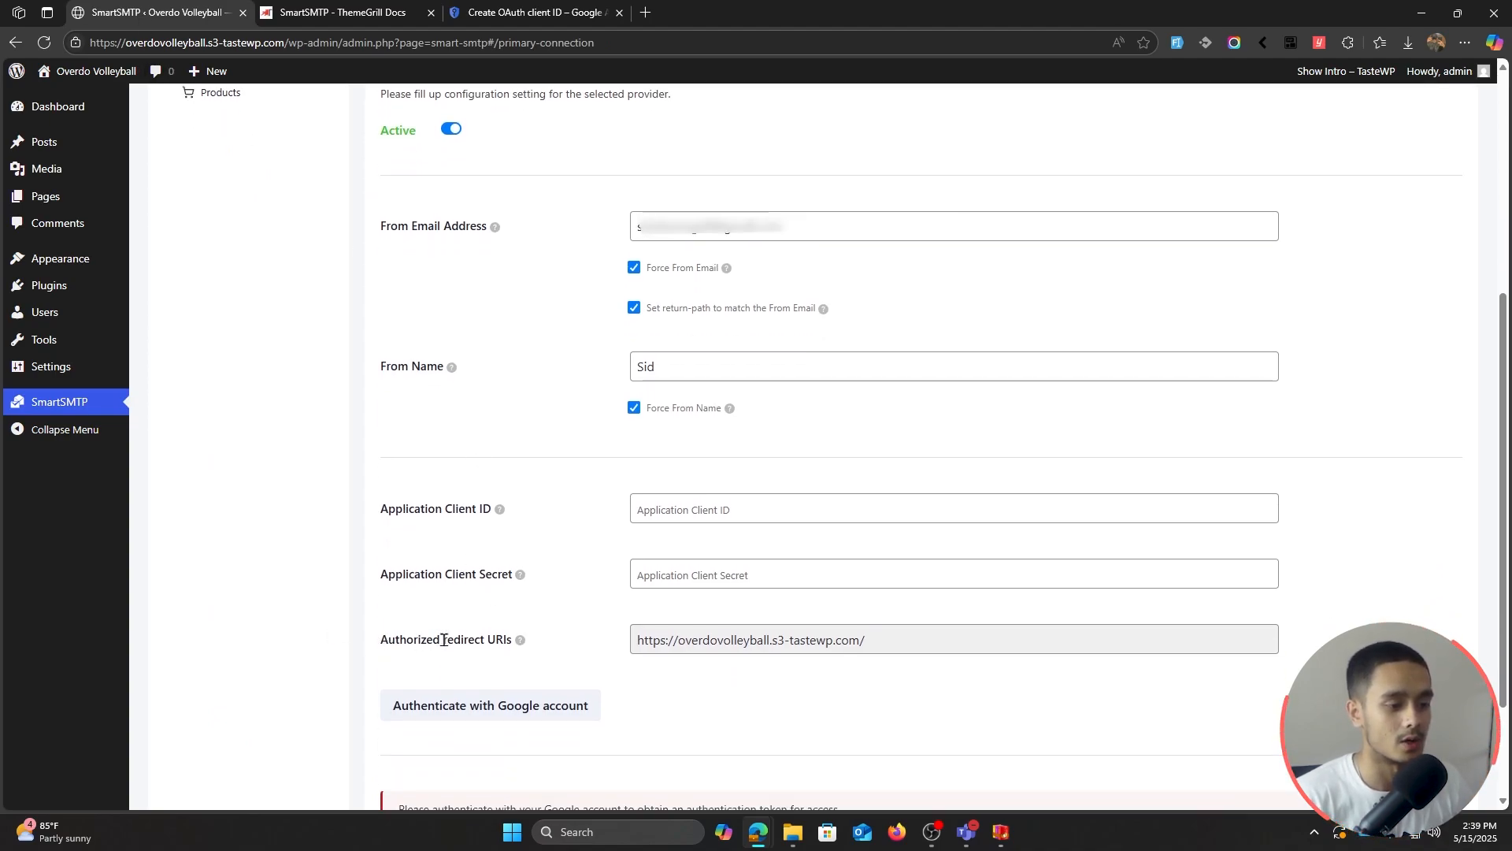
click(909, 640)
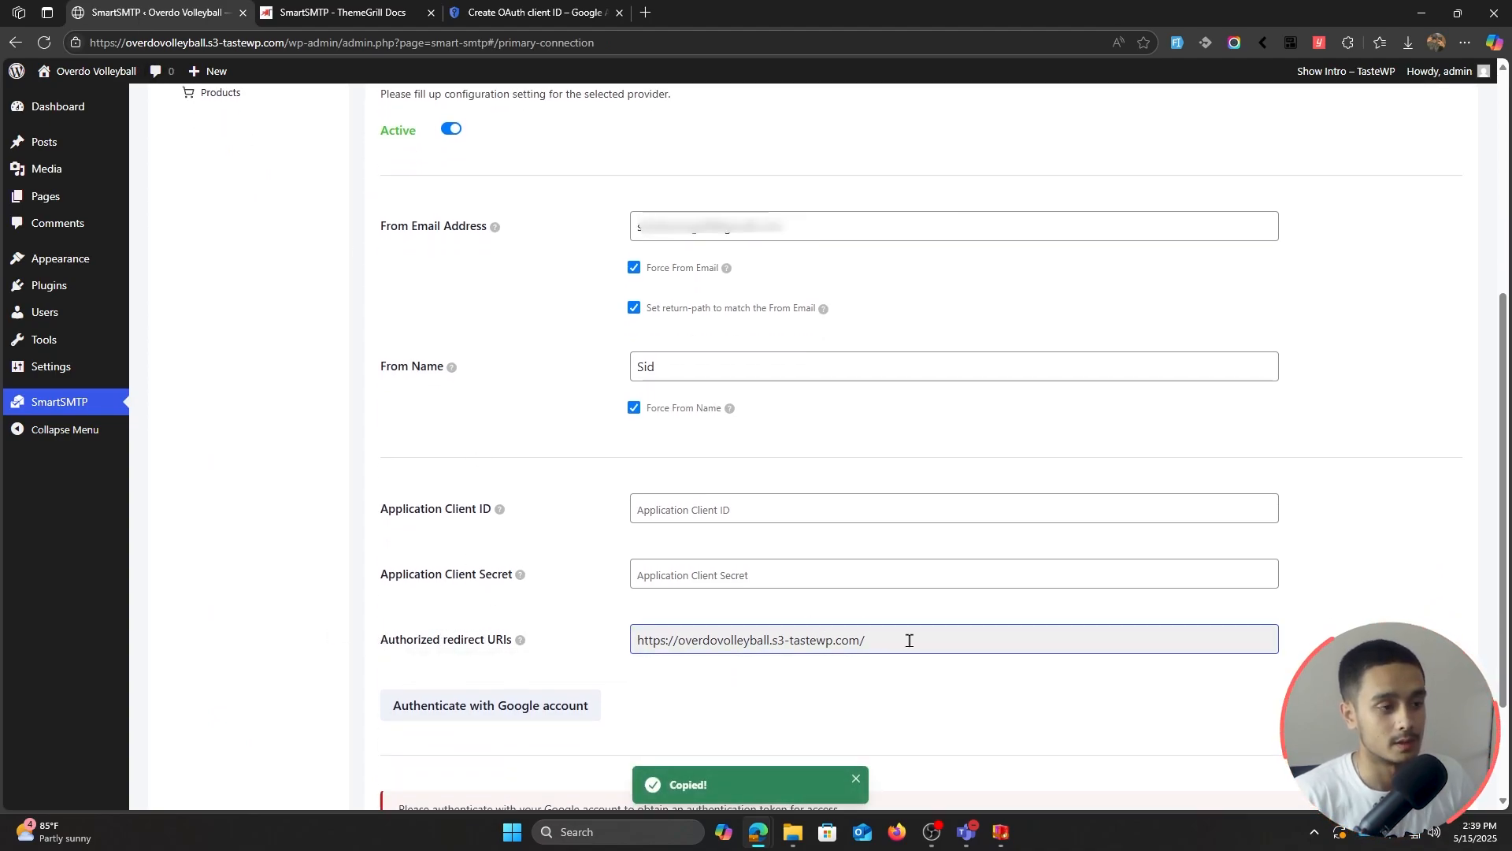
drag(907, 640, 601, 643)
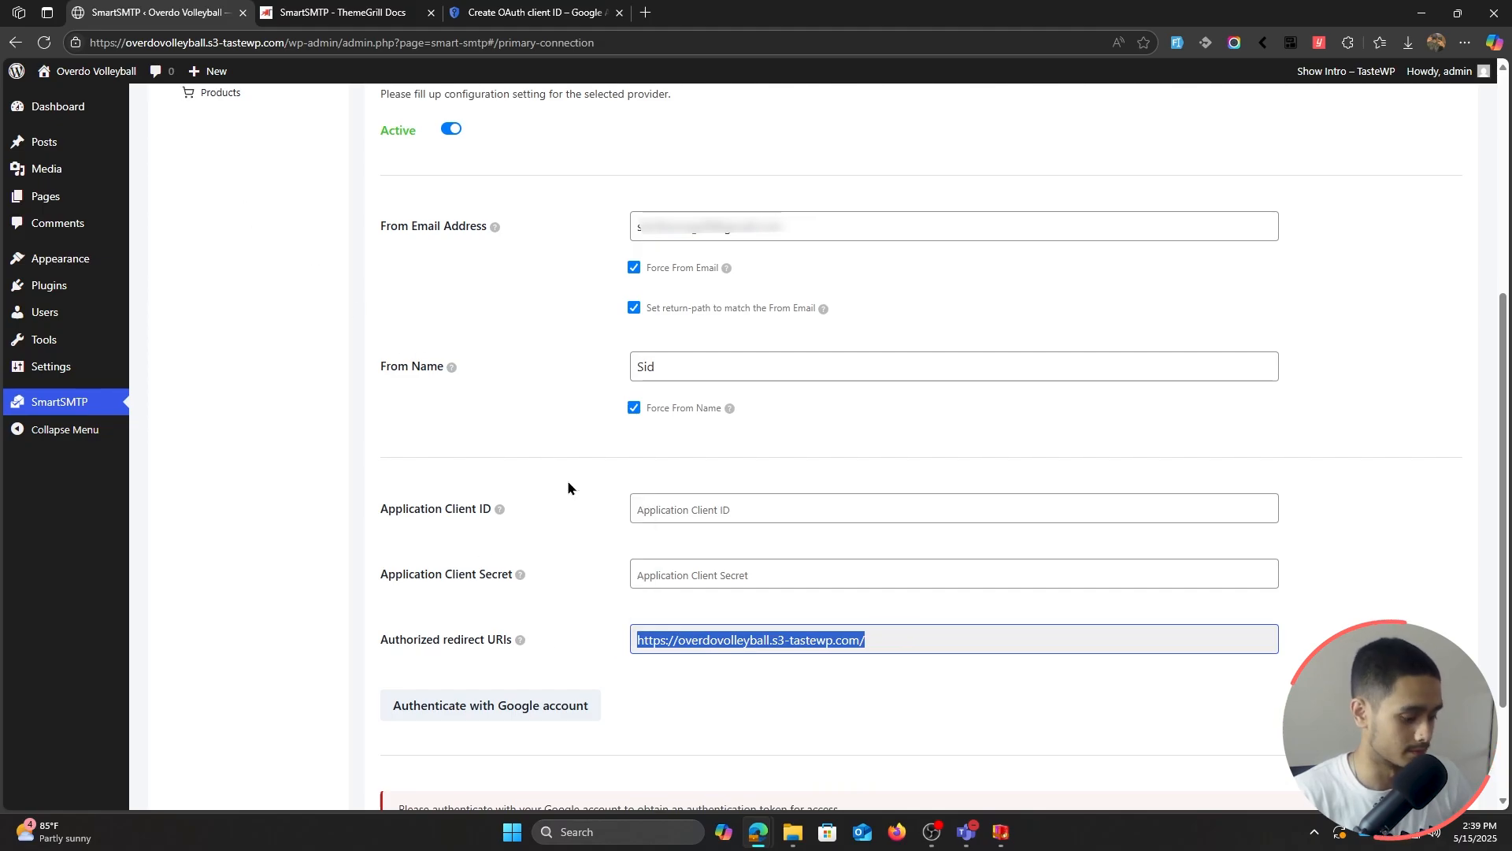
Step: Add the site URL, without its trailing slash, as the authorized JavaScript origin
click(524, 13)
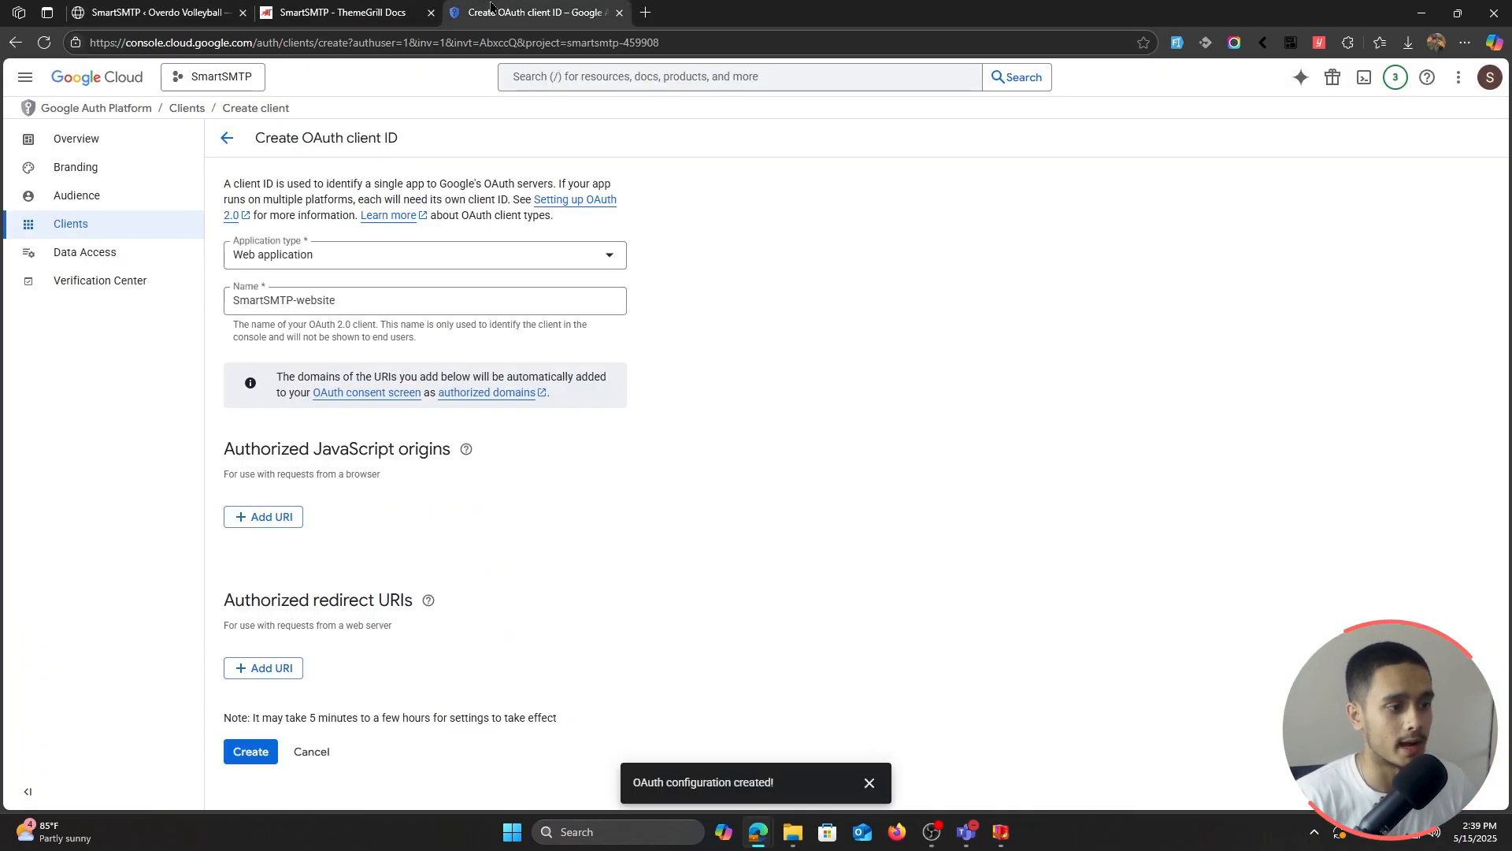
click(278, 518)
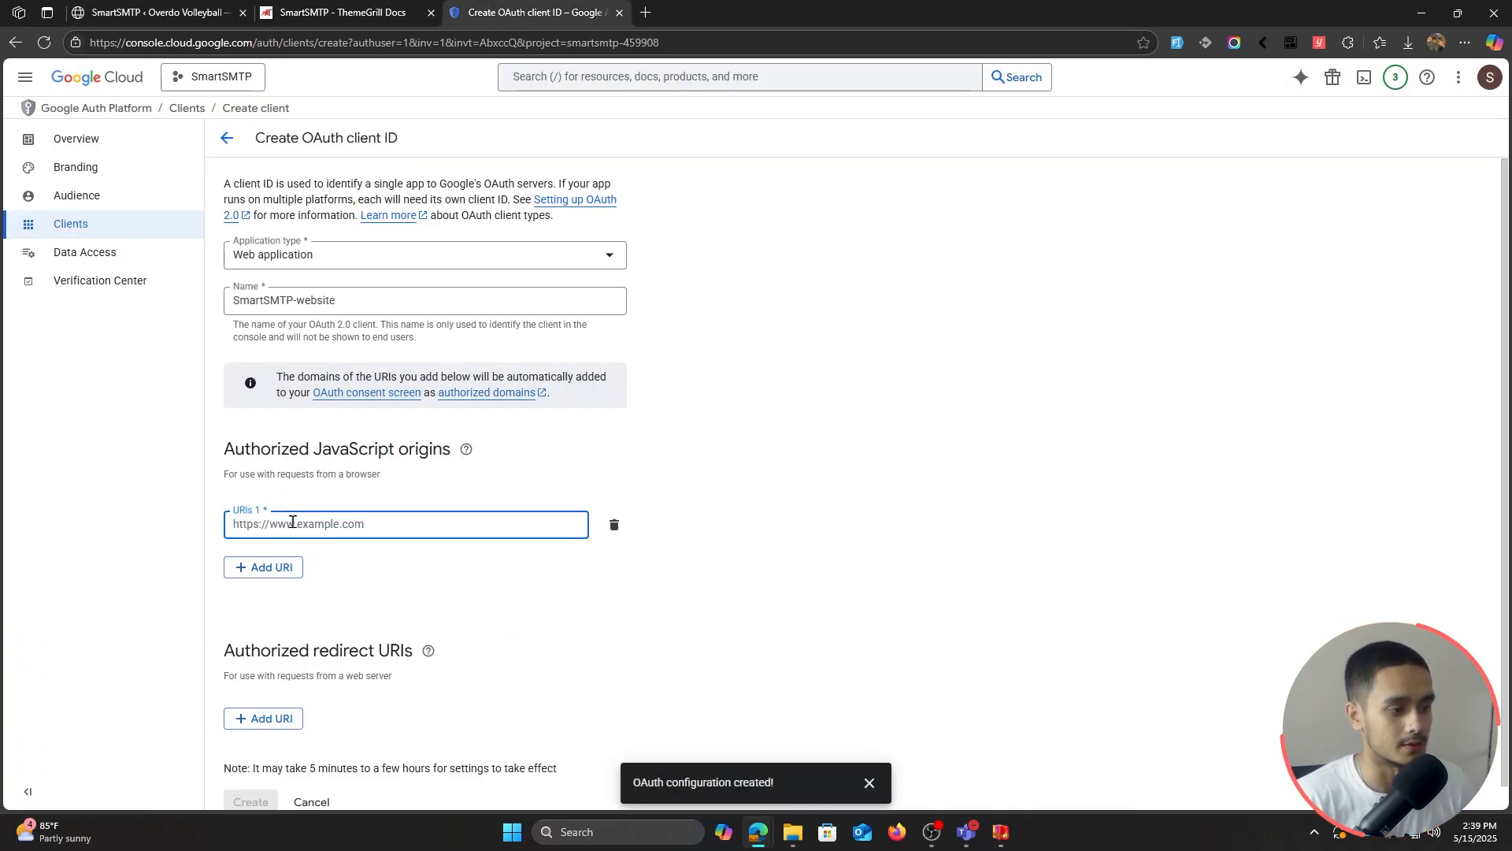
key(ctrl+v)
key(BackSpace)
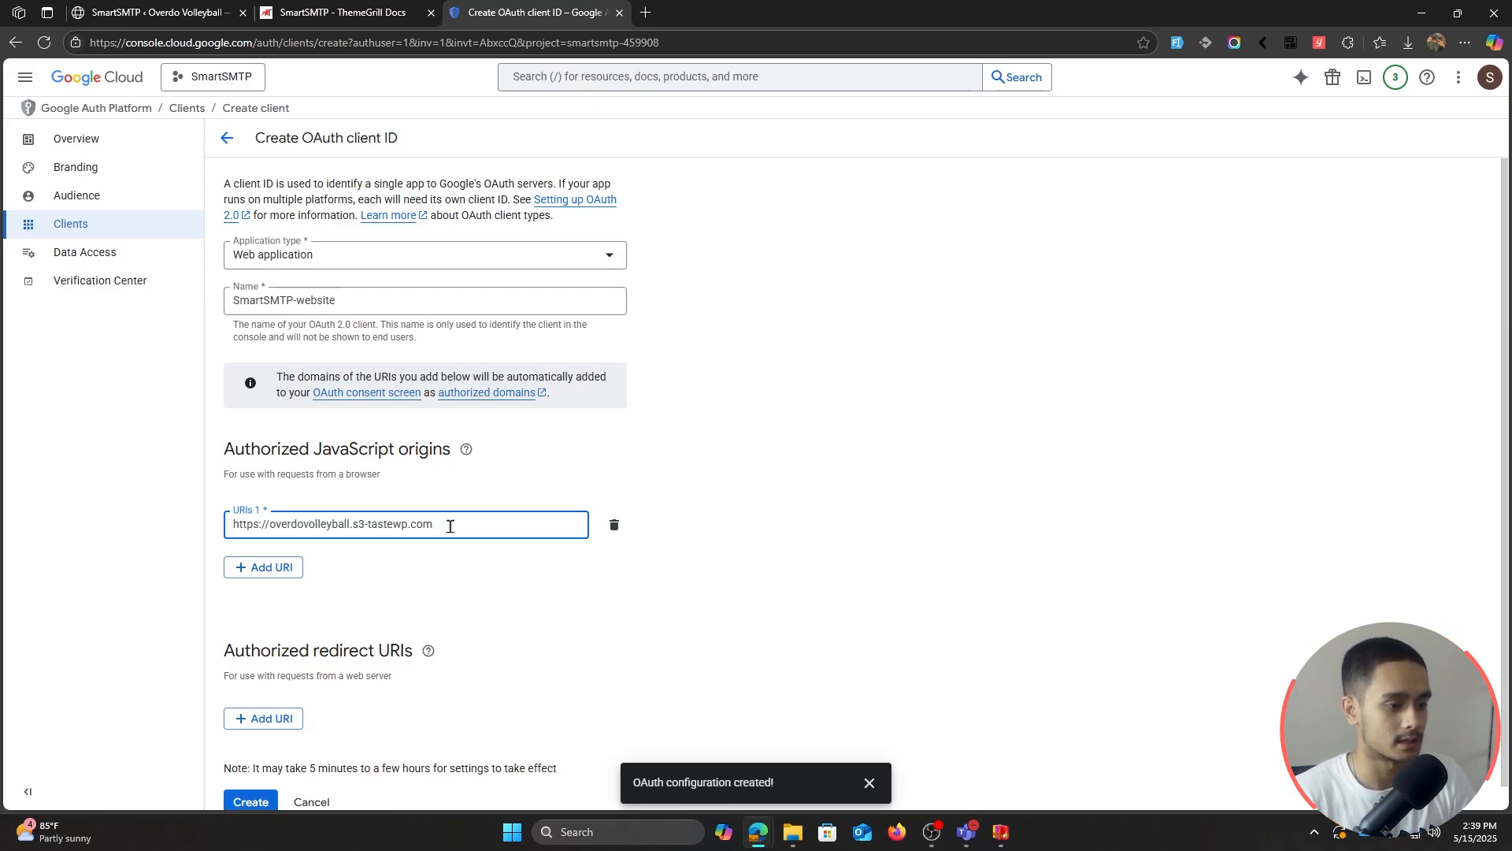
click(296, 569)
click(613, 560)
Step: Add the site URL as the redirect URI, create the OAuth client, and copy its client ID
scroll(560, 588, down, 1)
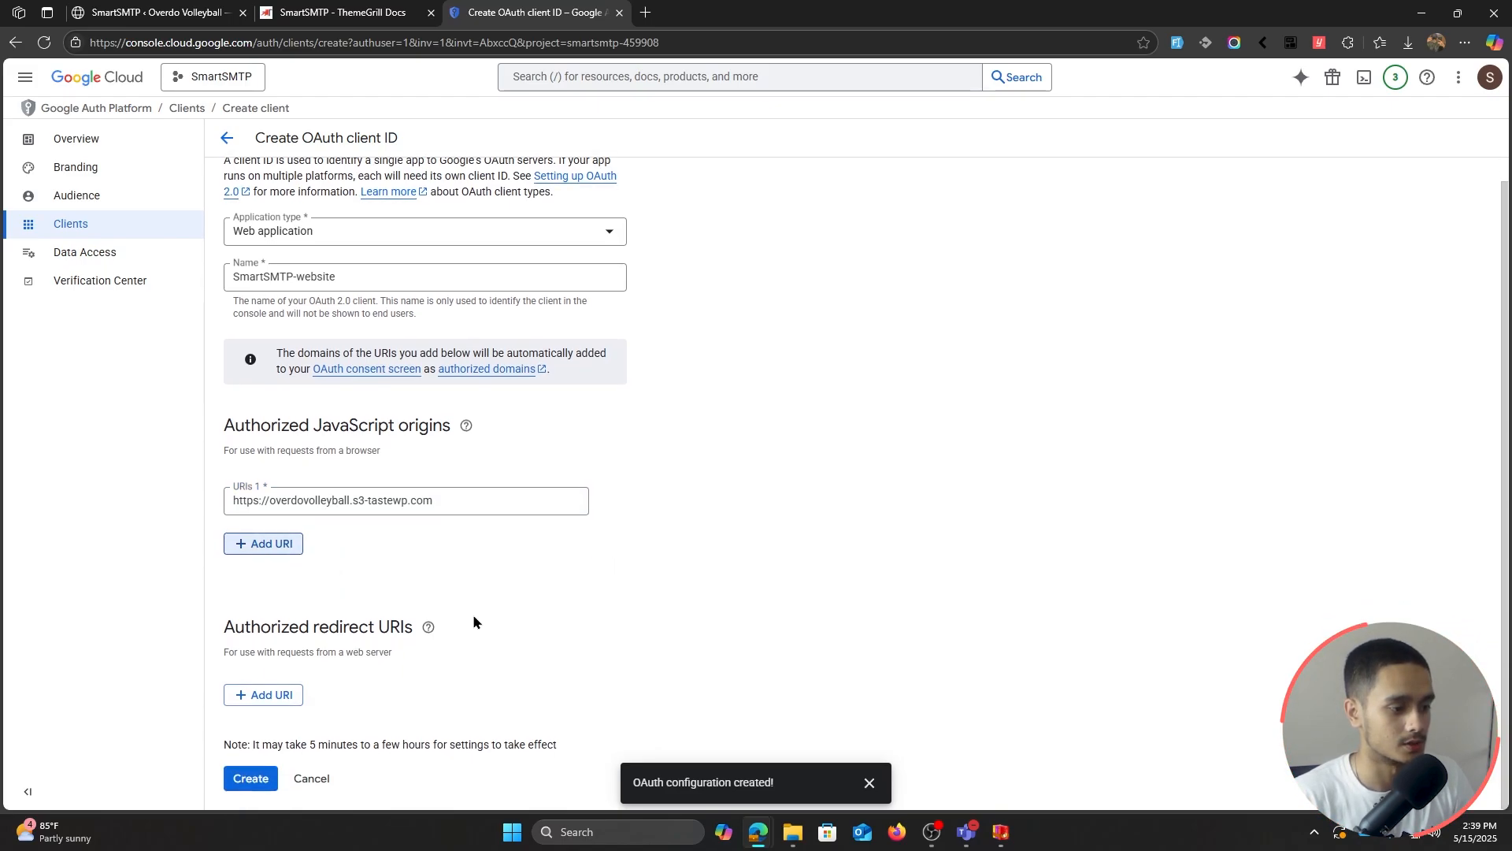
click(286, 696)
key(ctrl+v)
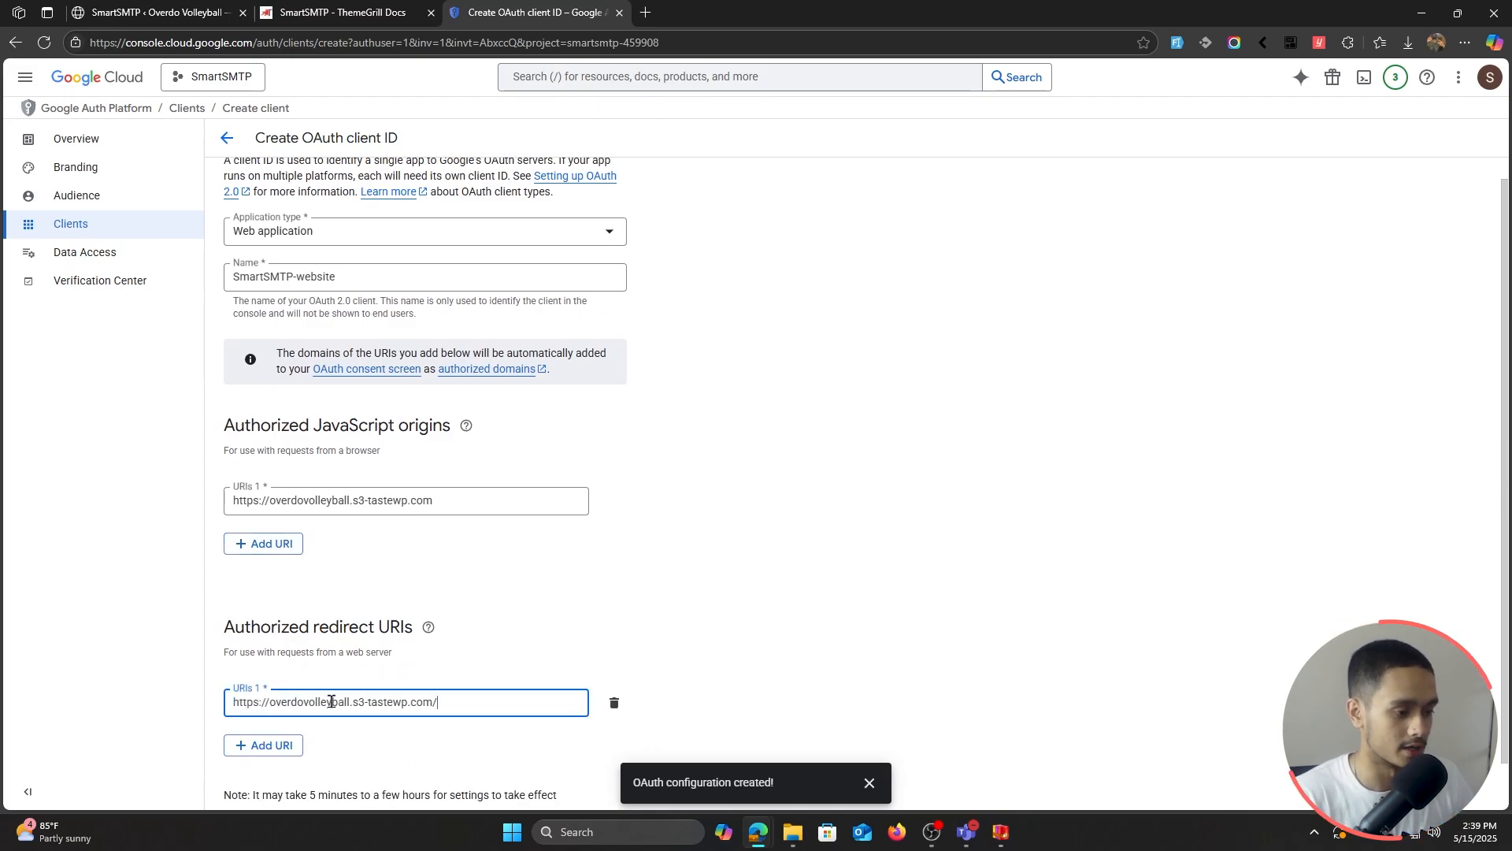
scroll(729, 605, down, 1)
click(856, 470)
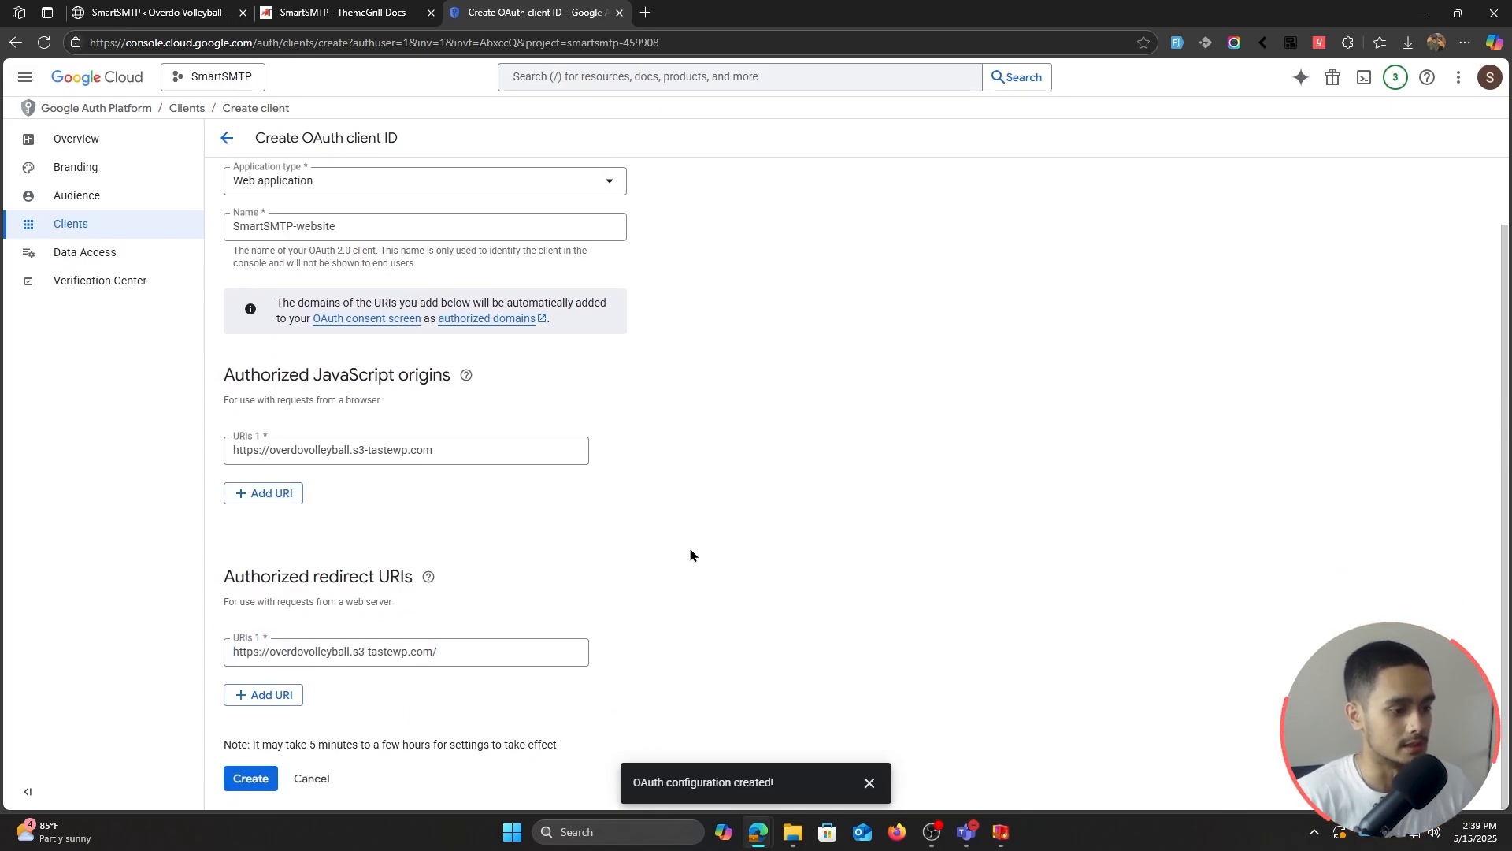
click(257, 786)
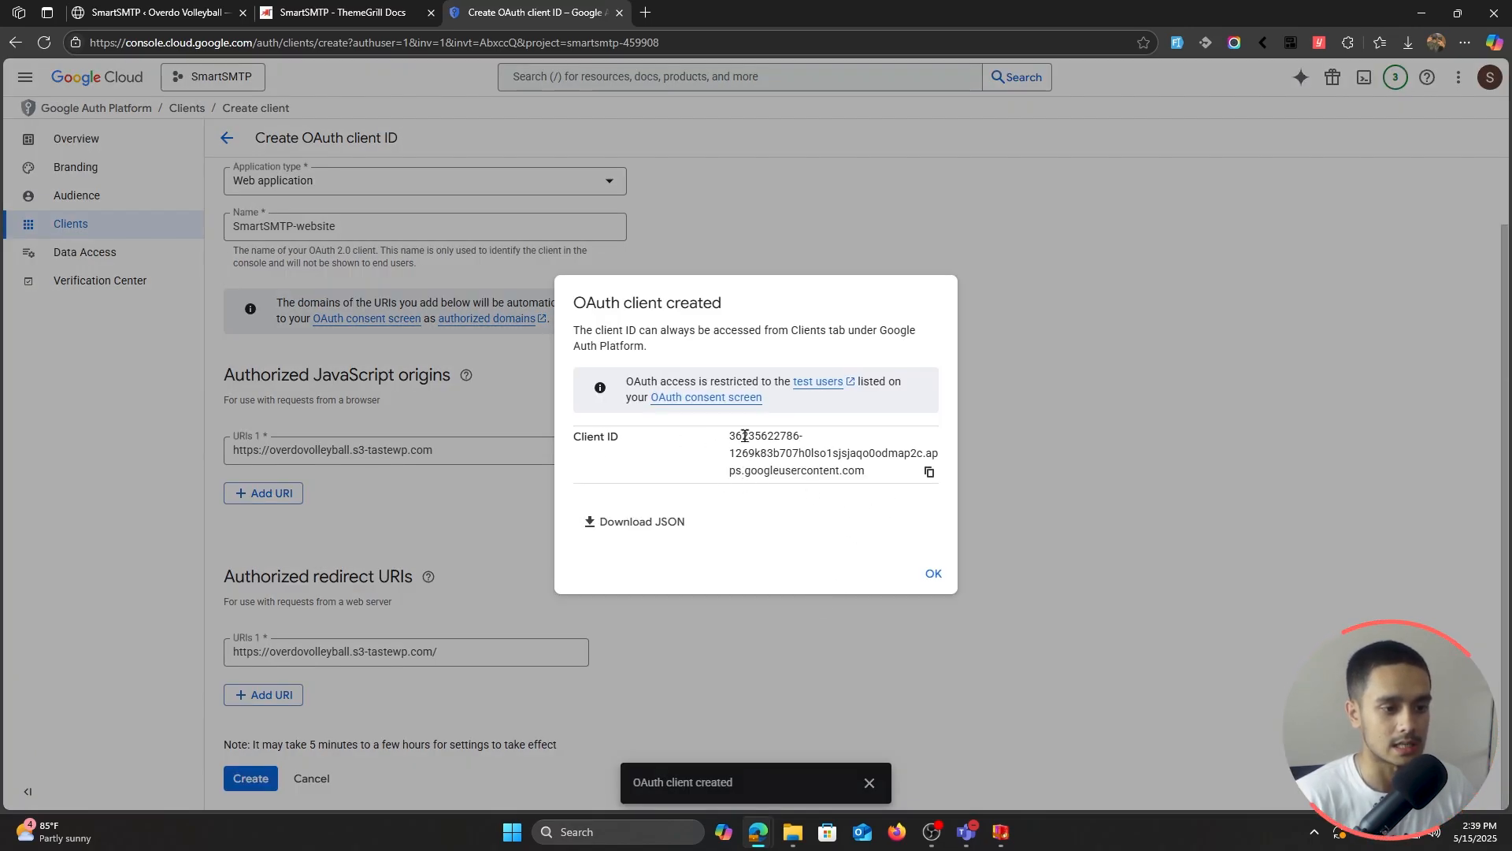
click(929, 472)
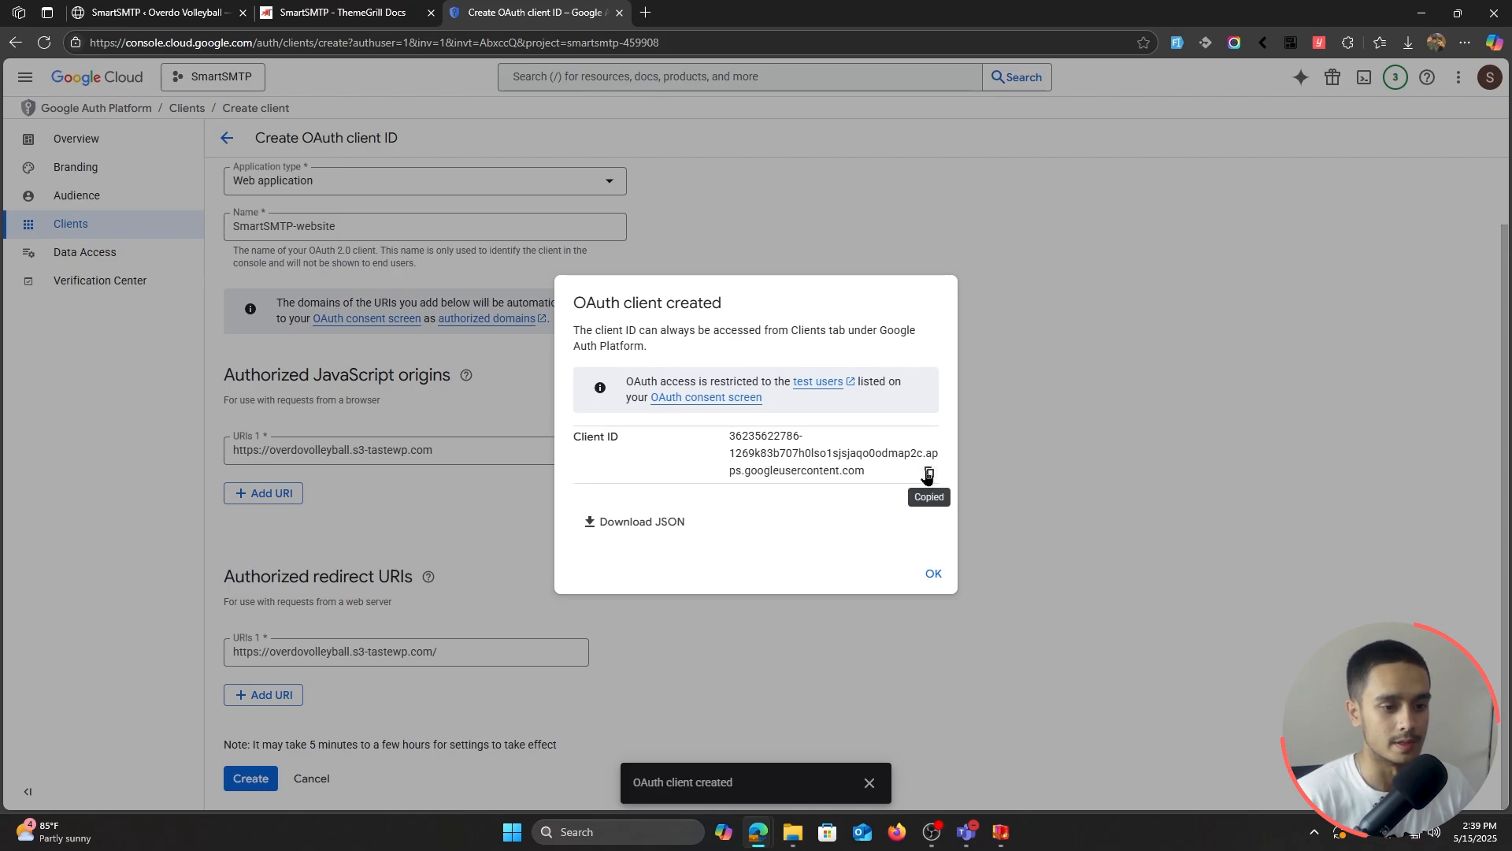
click(197, 12)
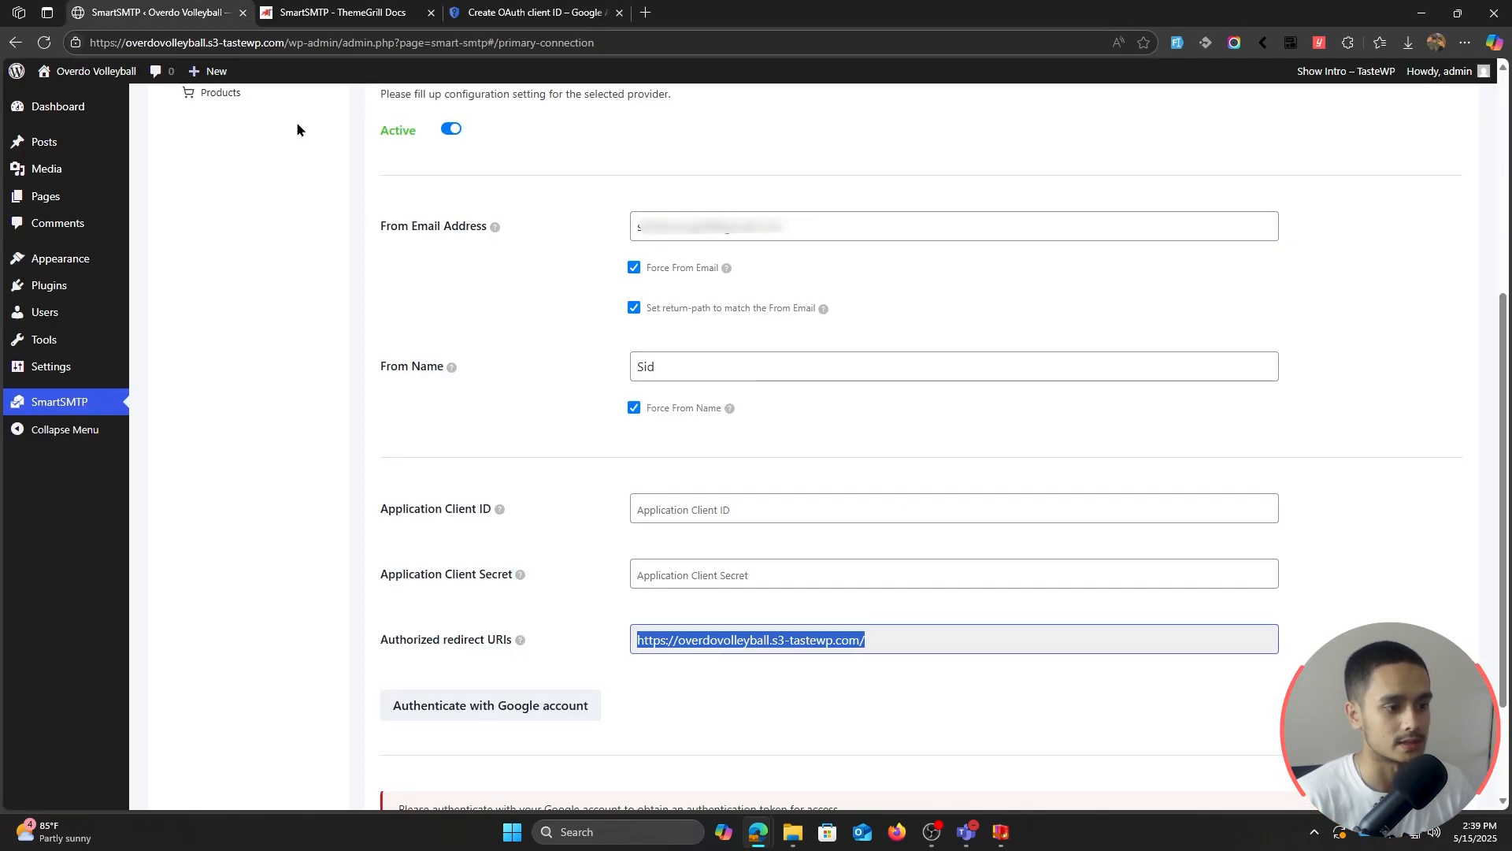
Step: Enter the client ID in Application Client ID and dismiss Google's client-created confirmation
click(717, 508)
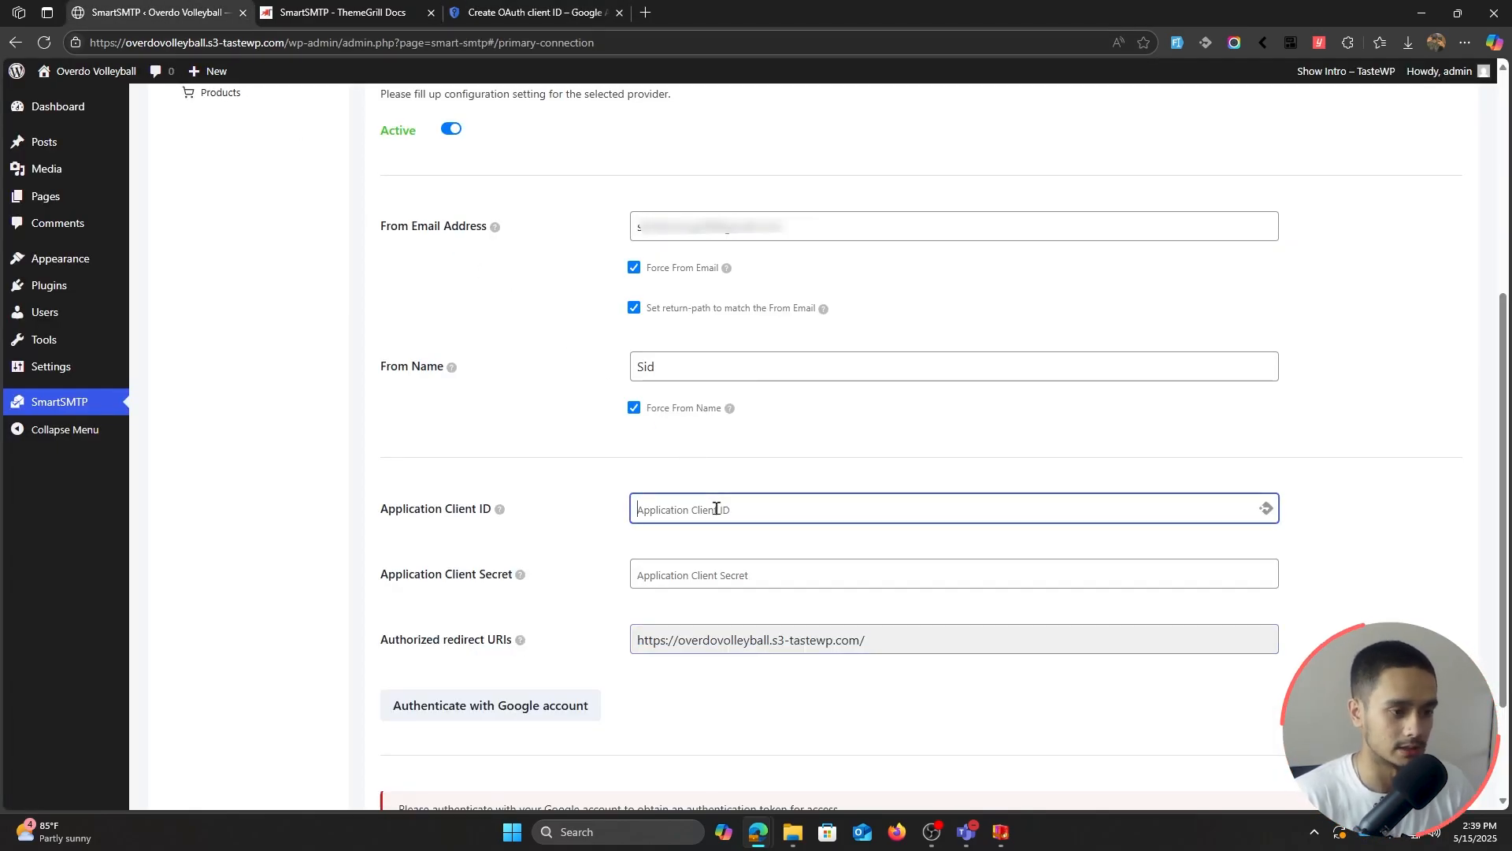
click(512, 13)
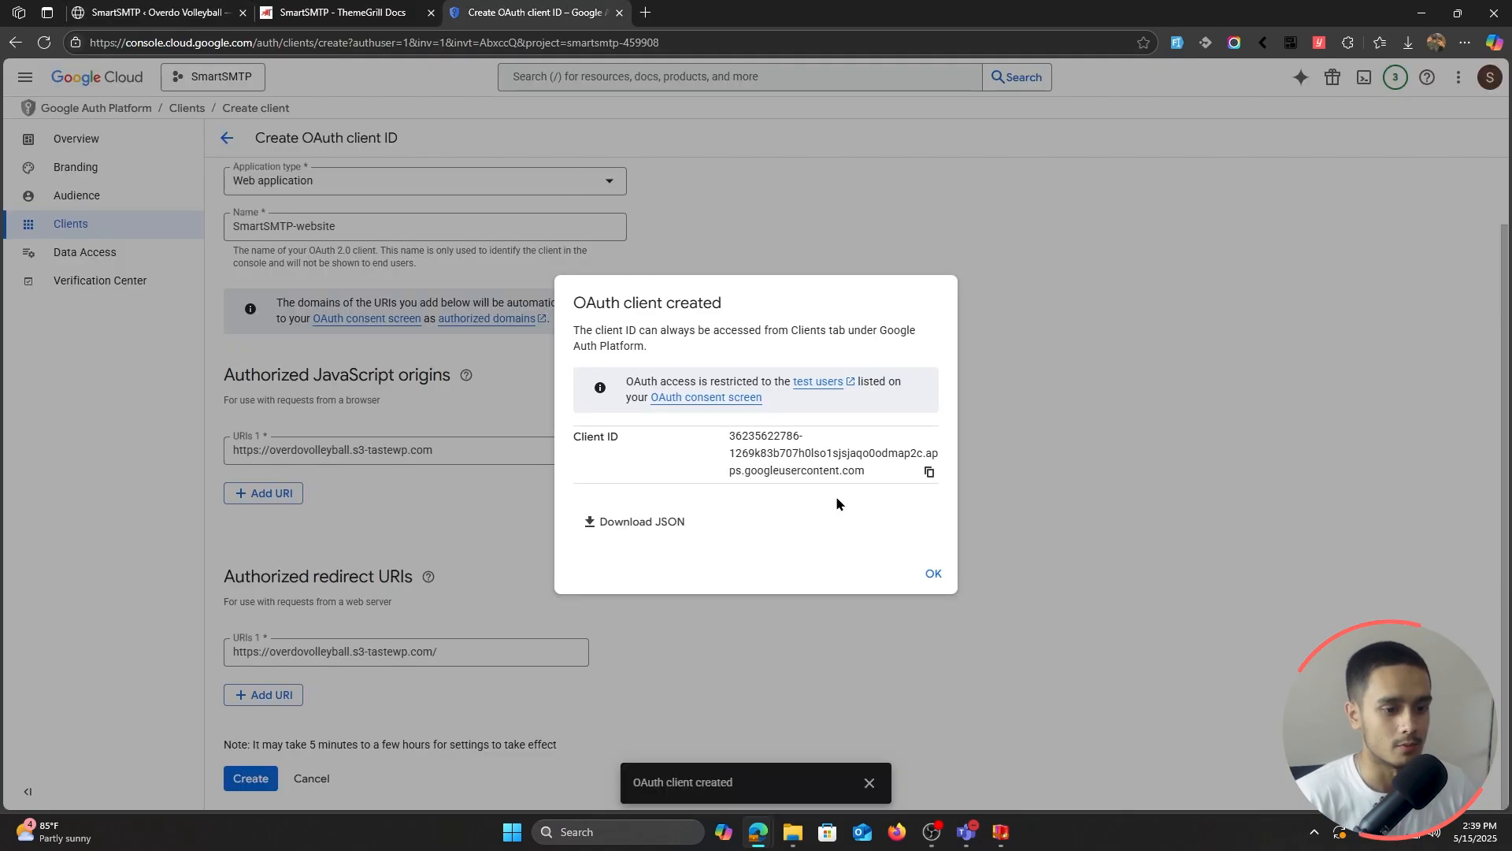
click(934, 575)
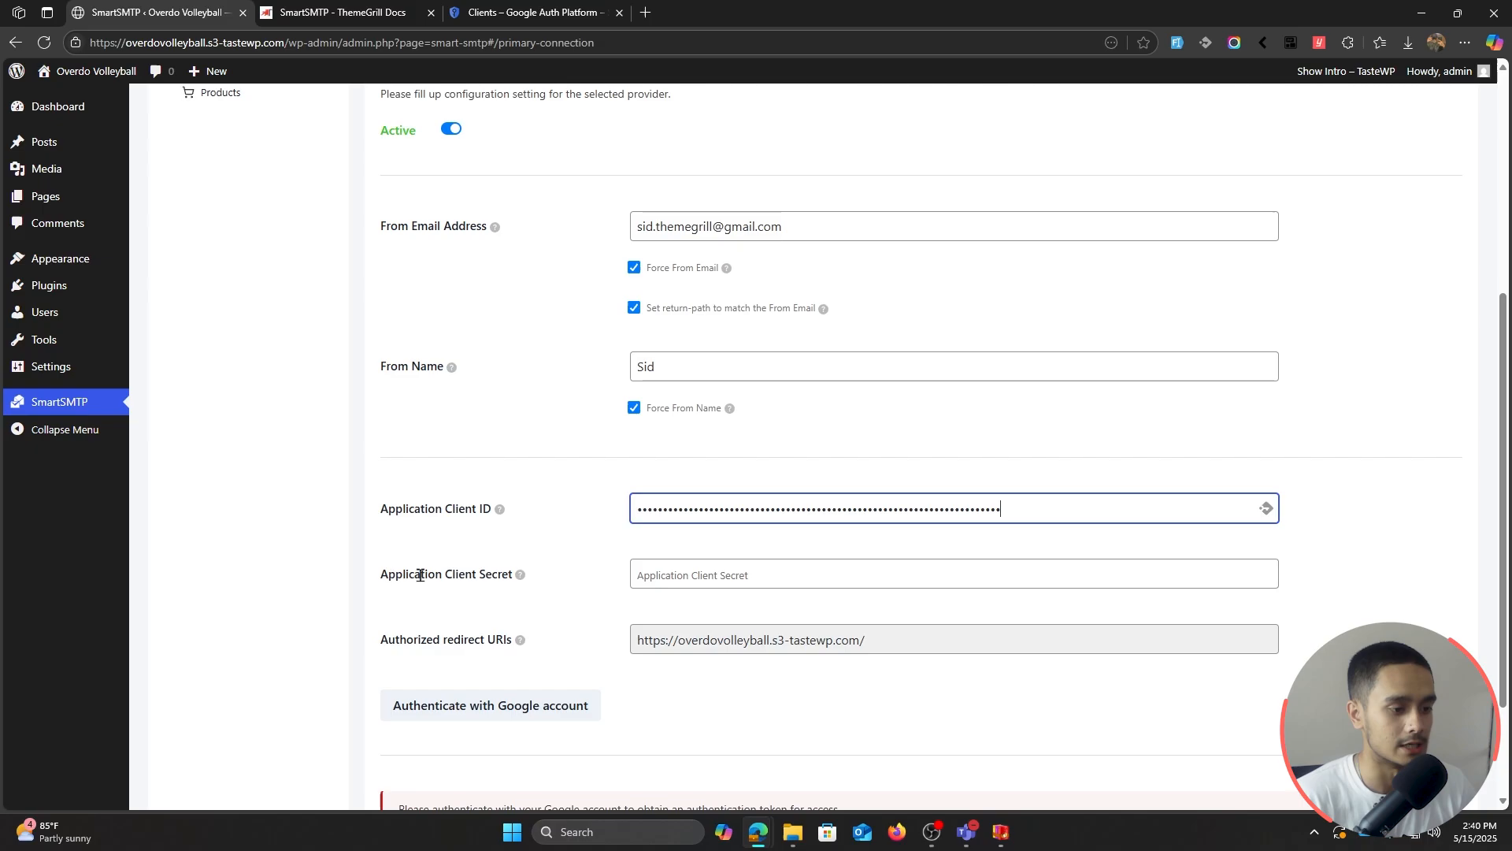
Step: Copy the SmartSMTP-website client secret into SmartSMTP's Application Client Secret field
click(519, 10)
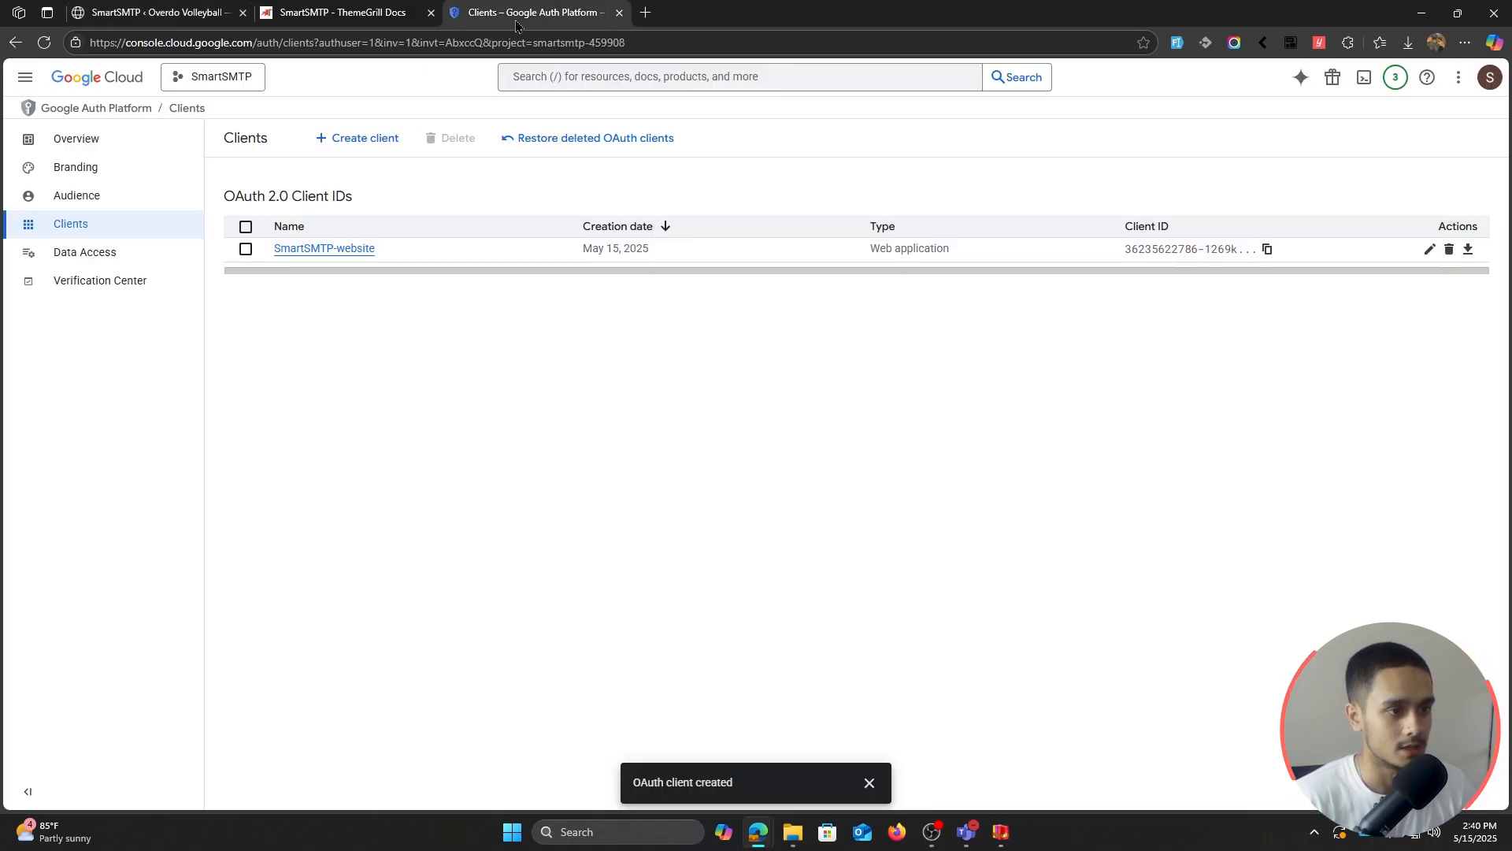
click(337, 249)
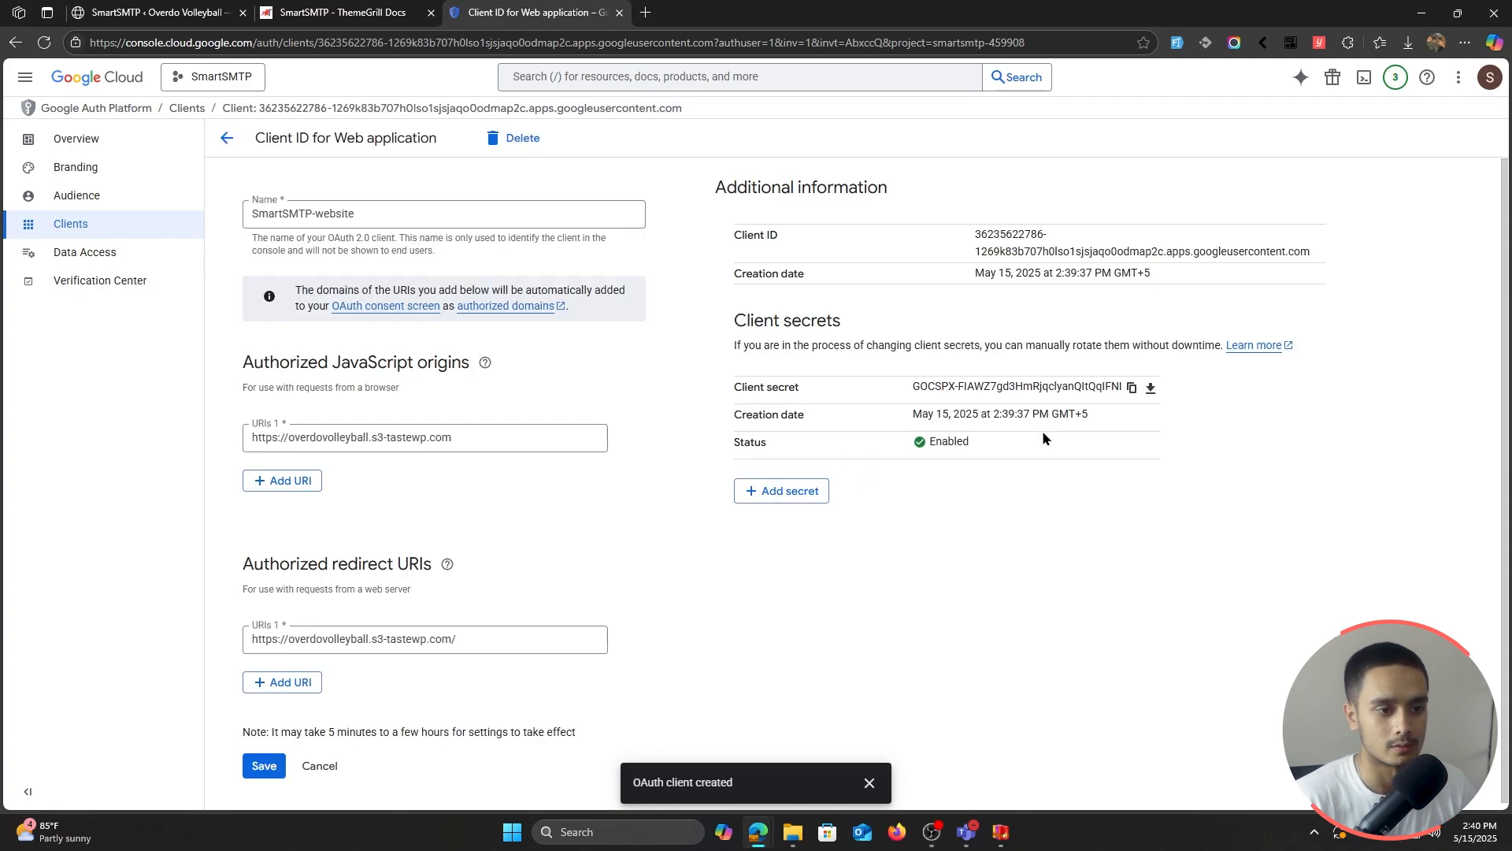
click(1133, 388)
click(227, 14)
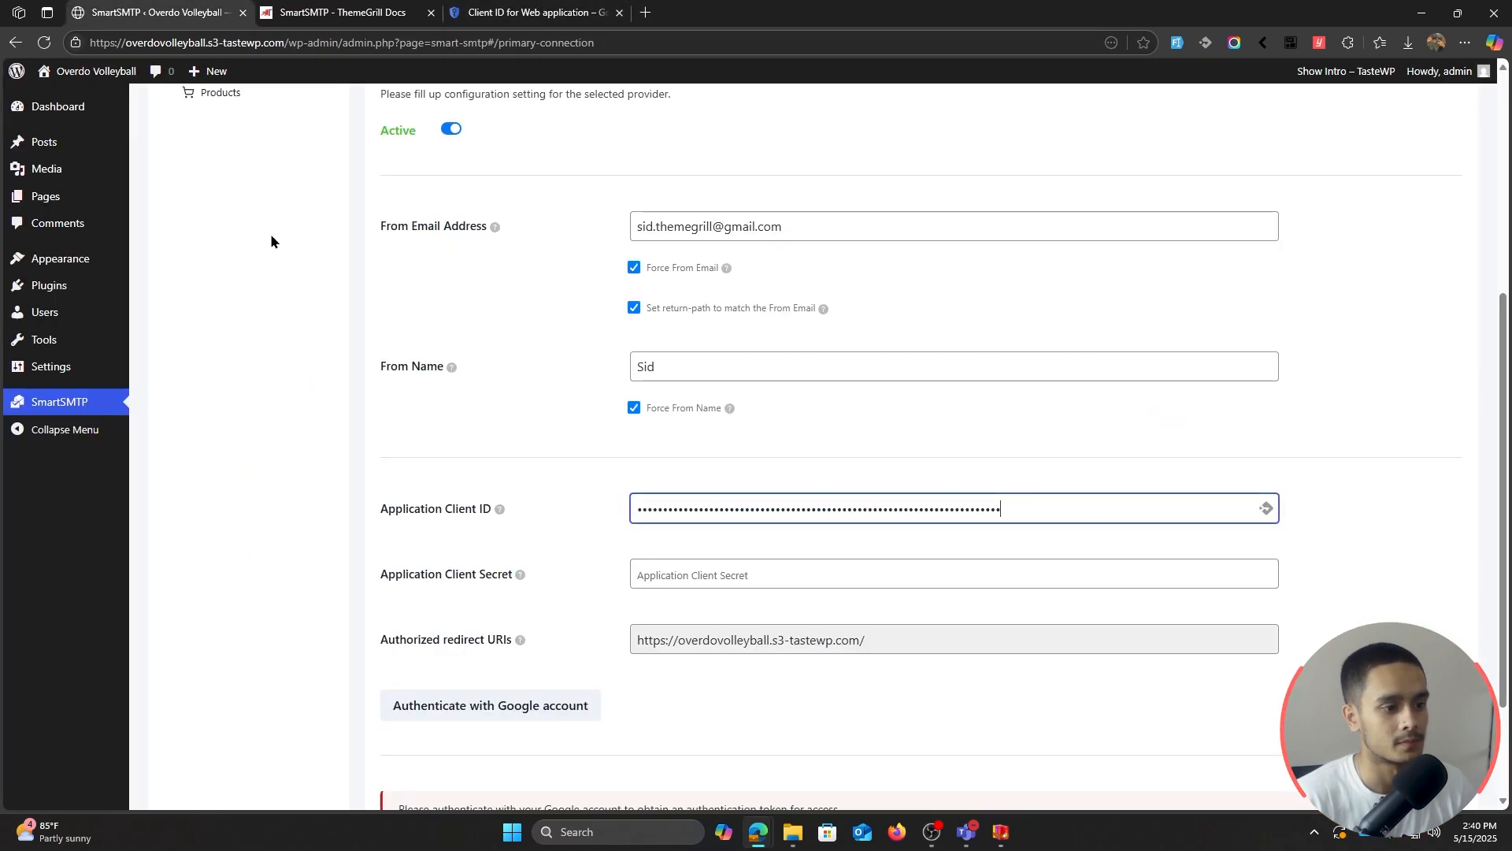
click(744, 573)
key(ctrl+v)
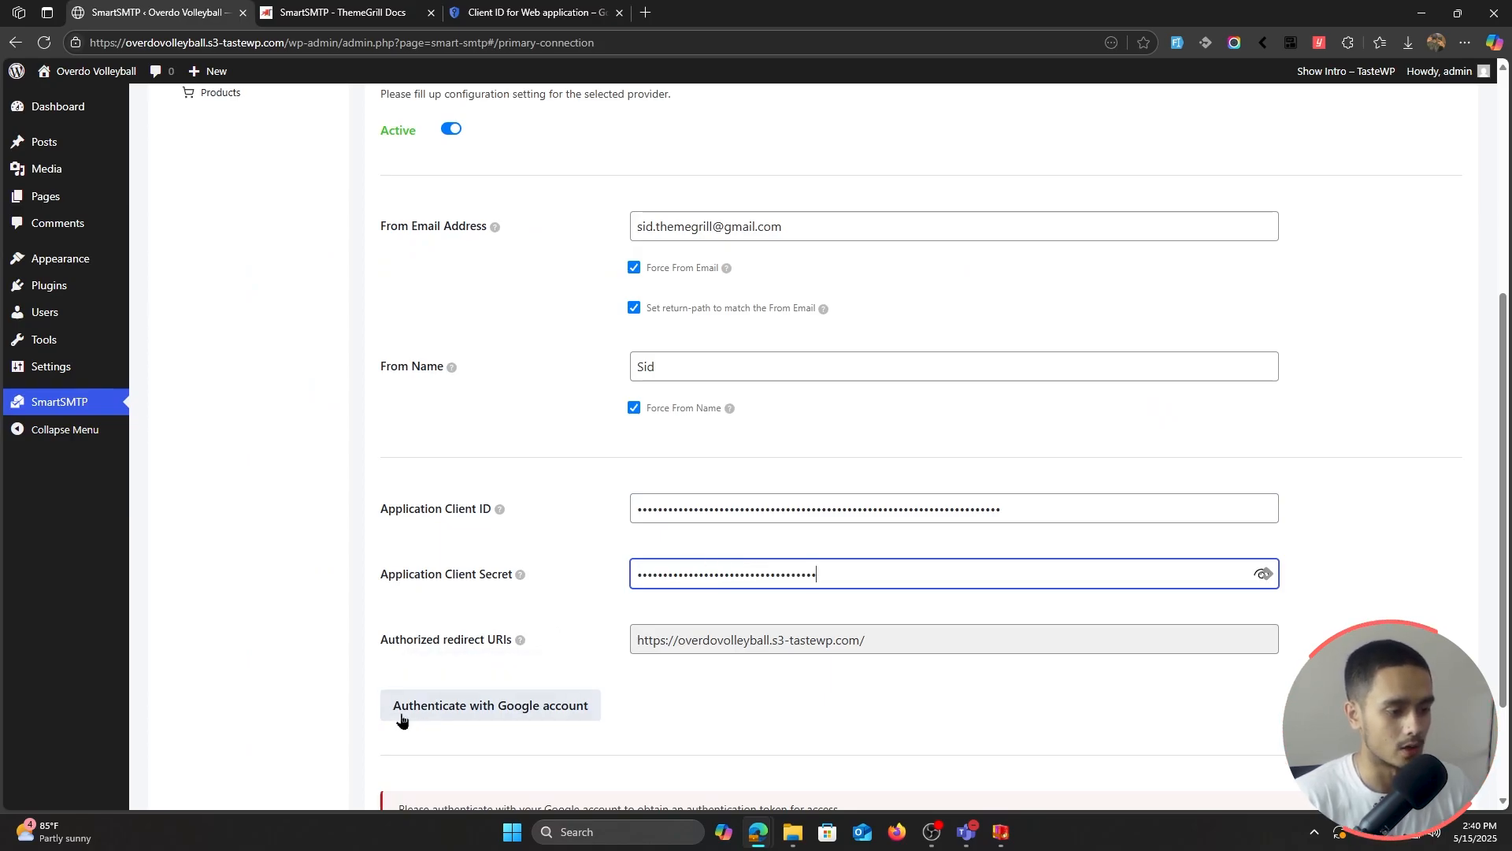
Step: Save the OAuth client settings and go to the Audience page
click(551, 11)
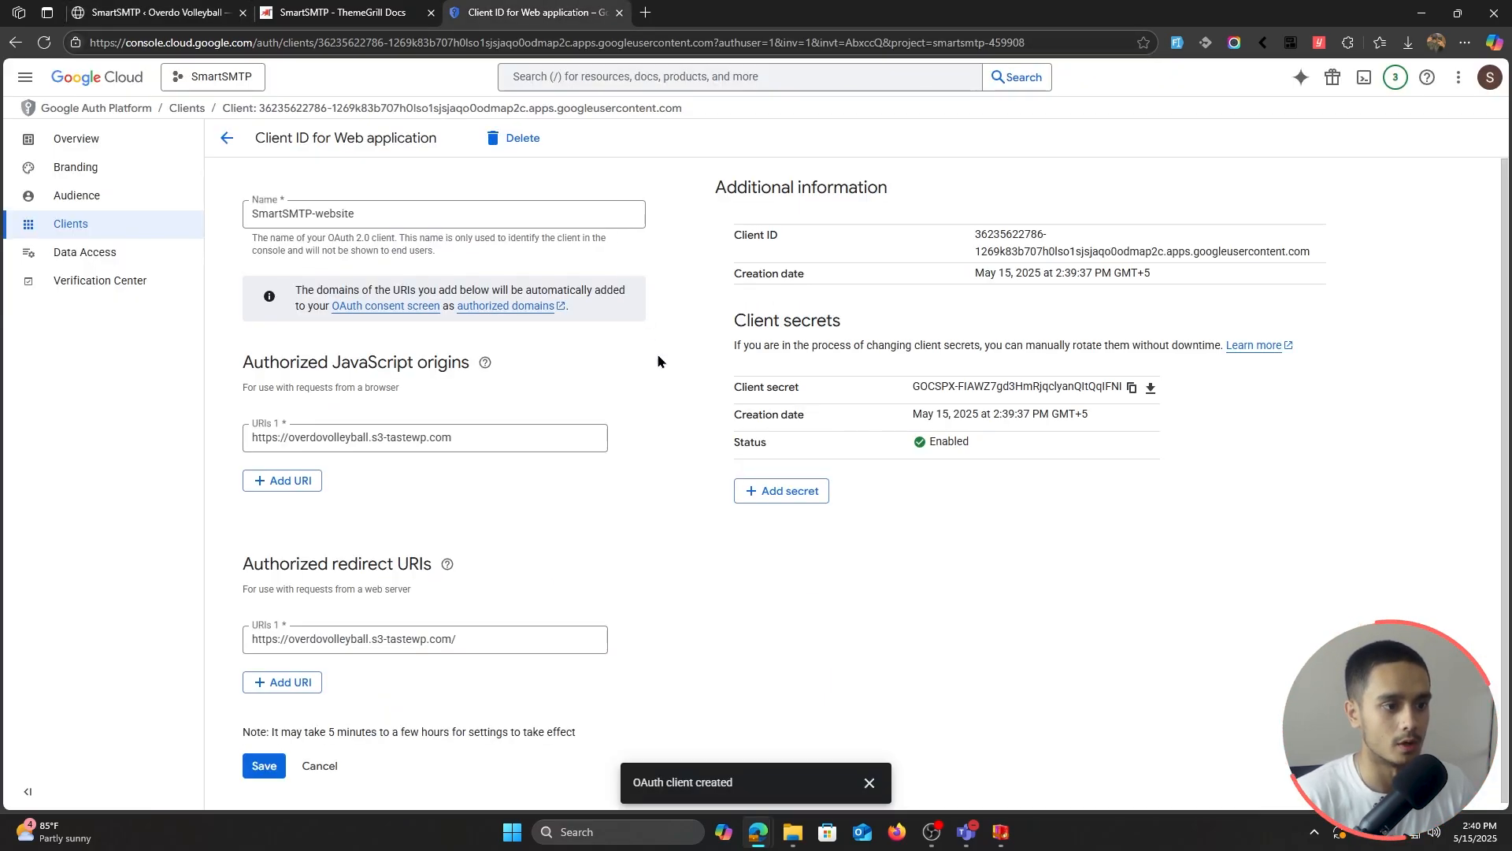
click(264, 766)
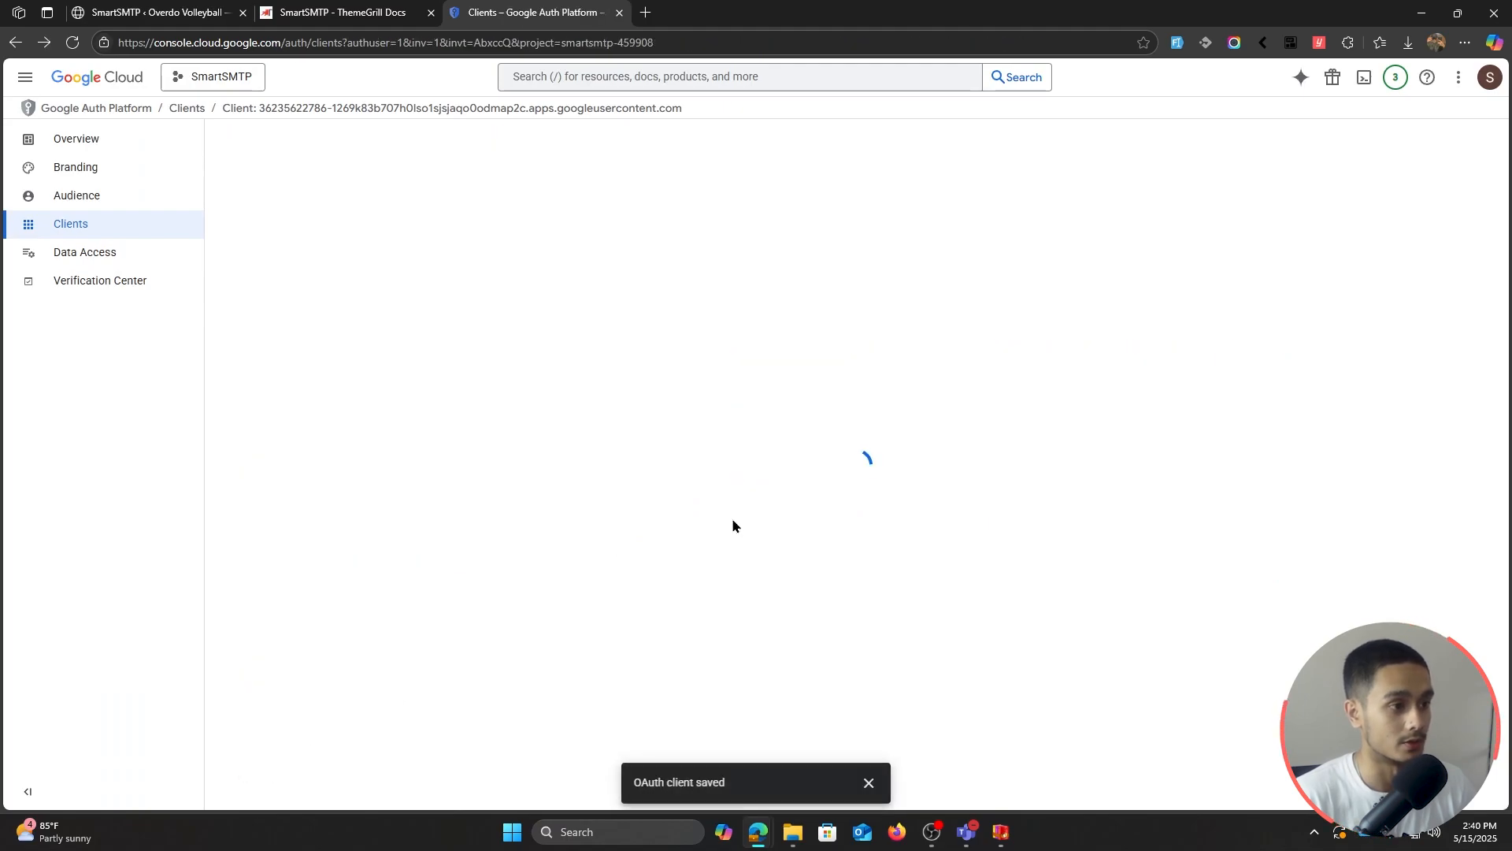
click(93, 204)
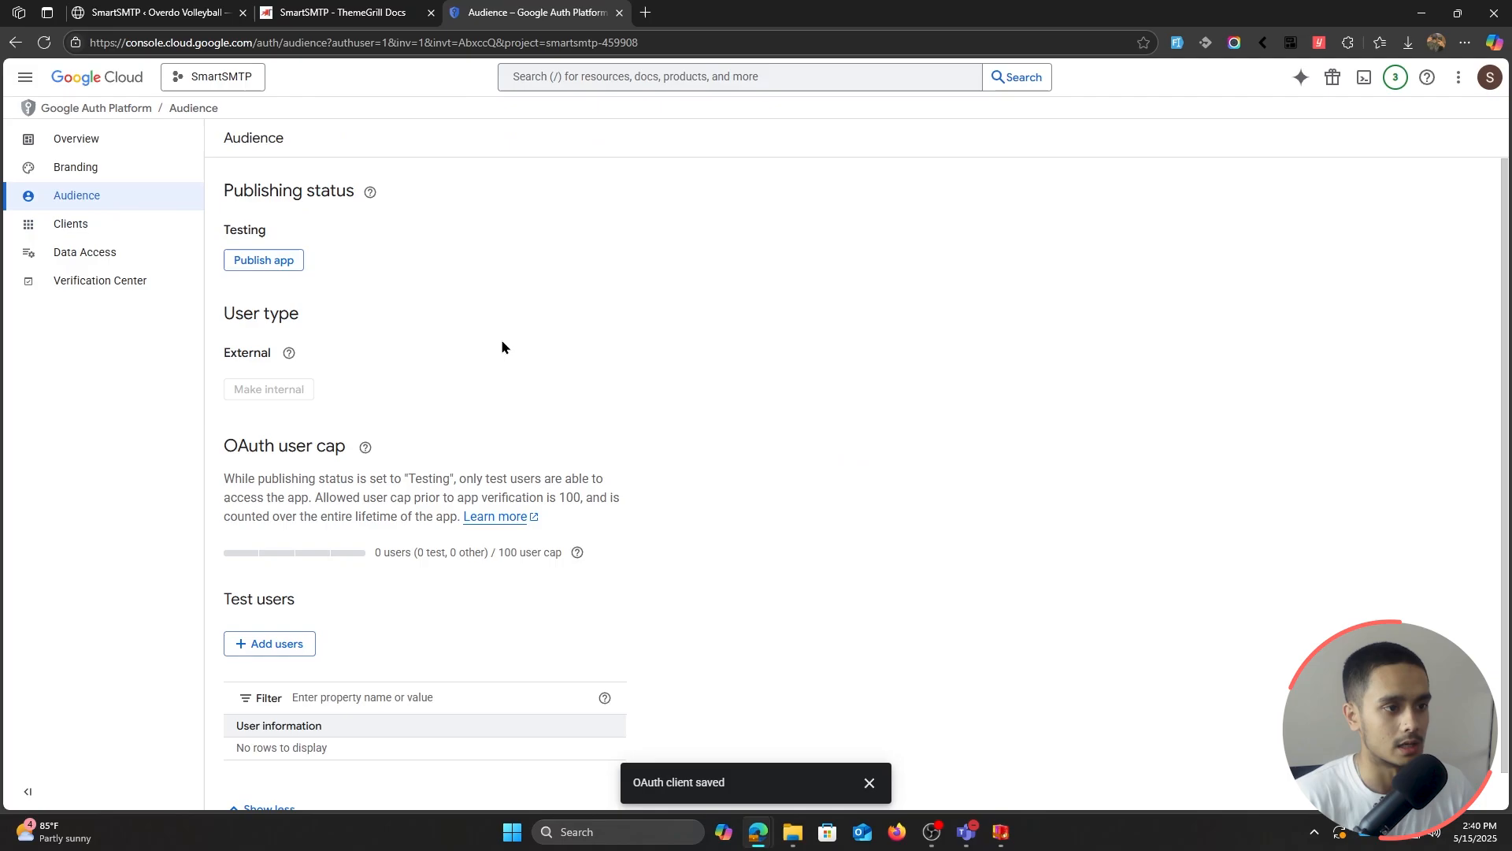
Step: Add the test user's Gmail address to the app's test users and save
scroll(535, 353, down, 2)
click(272, 612)
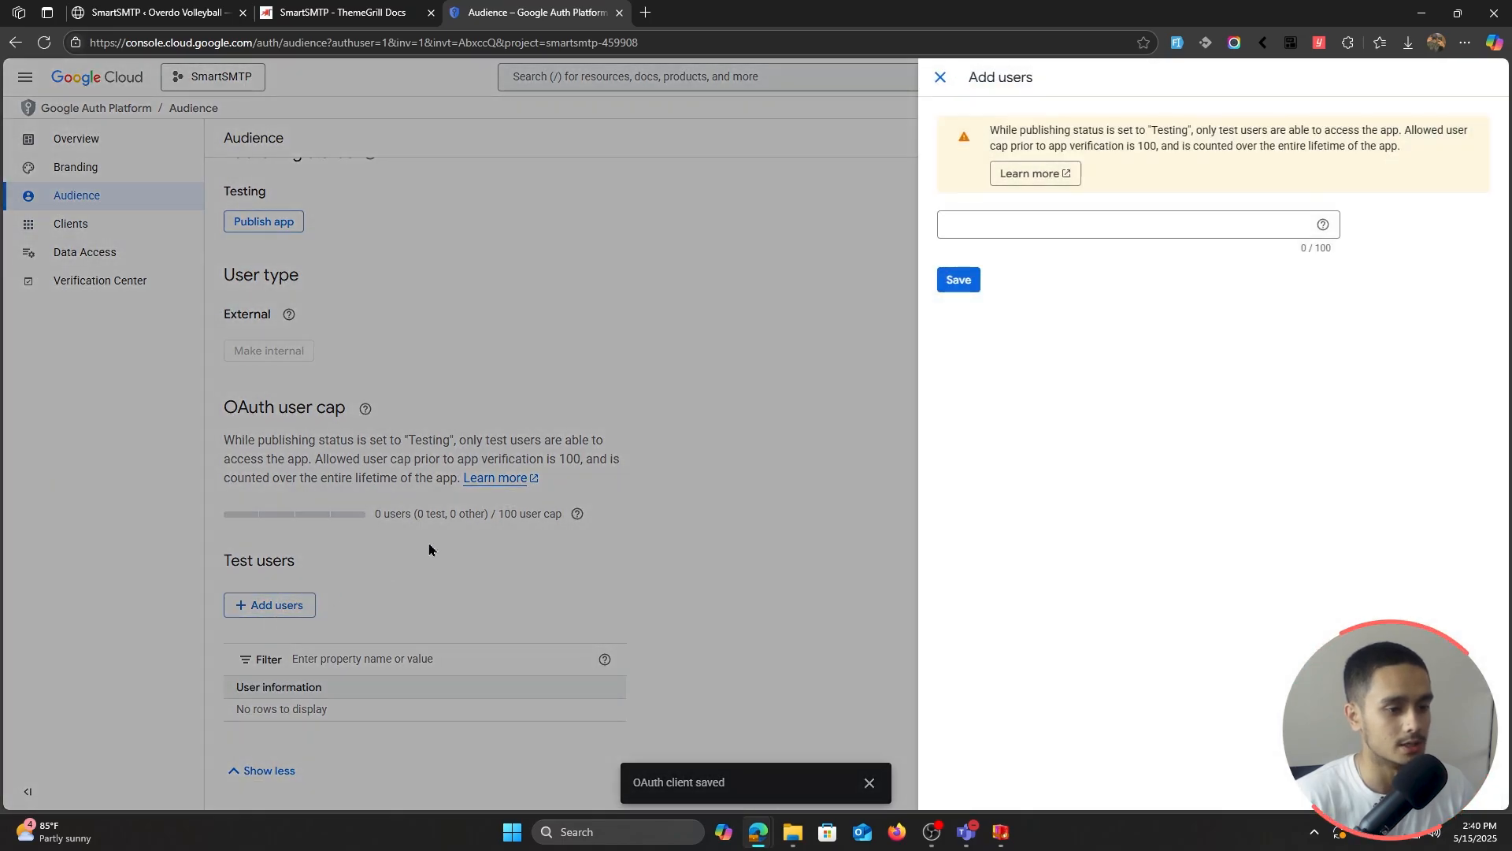
click(1064, 226)
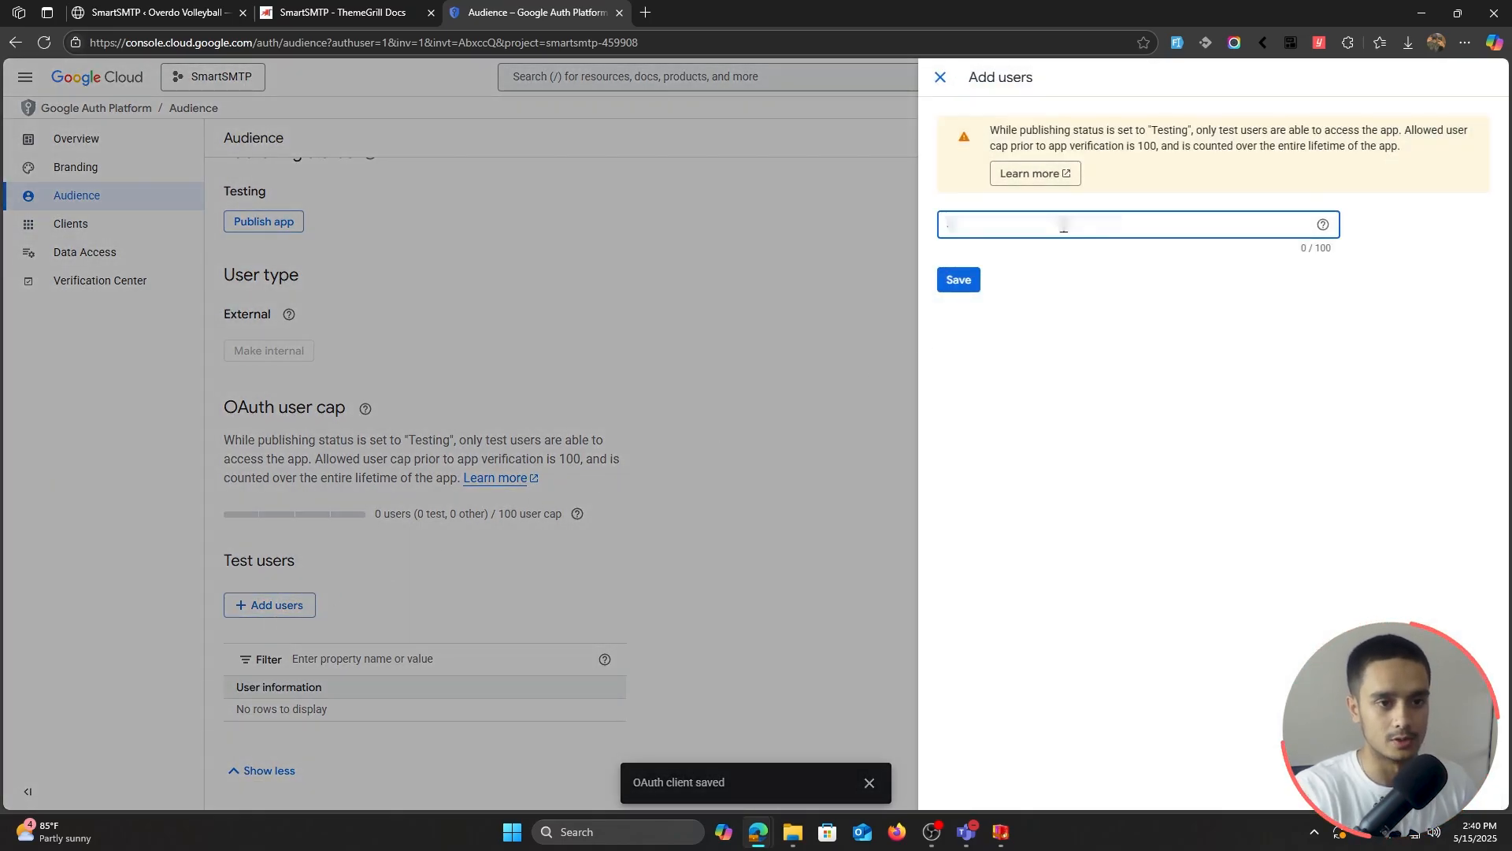
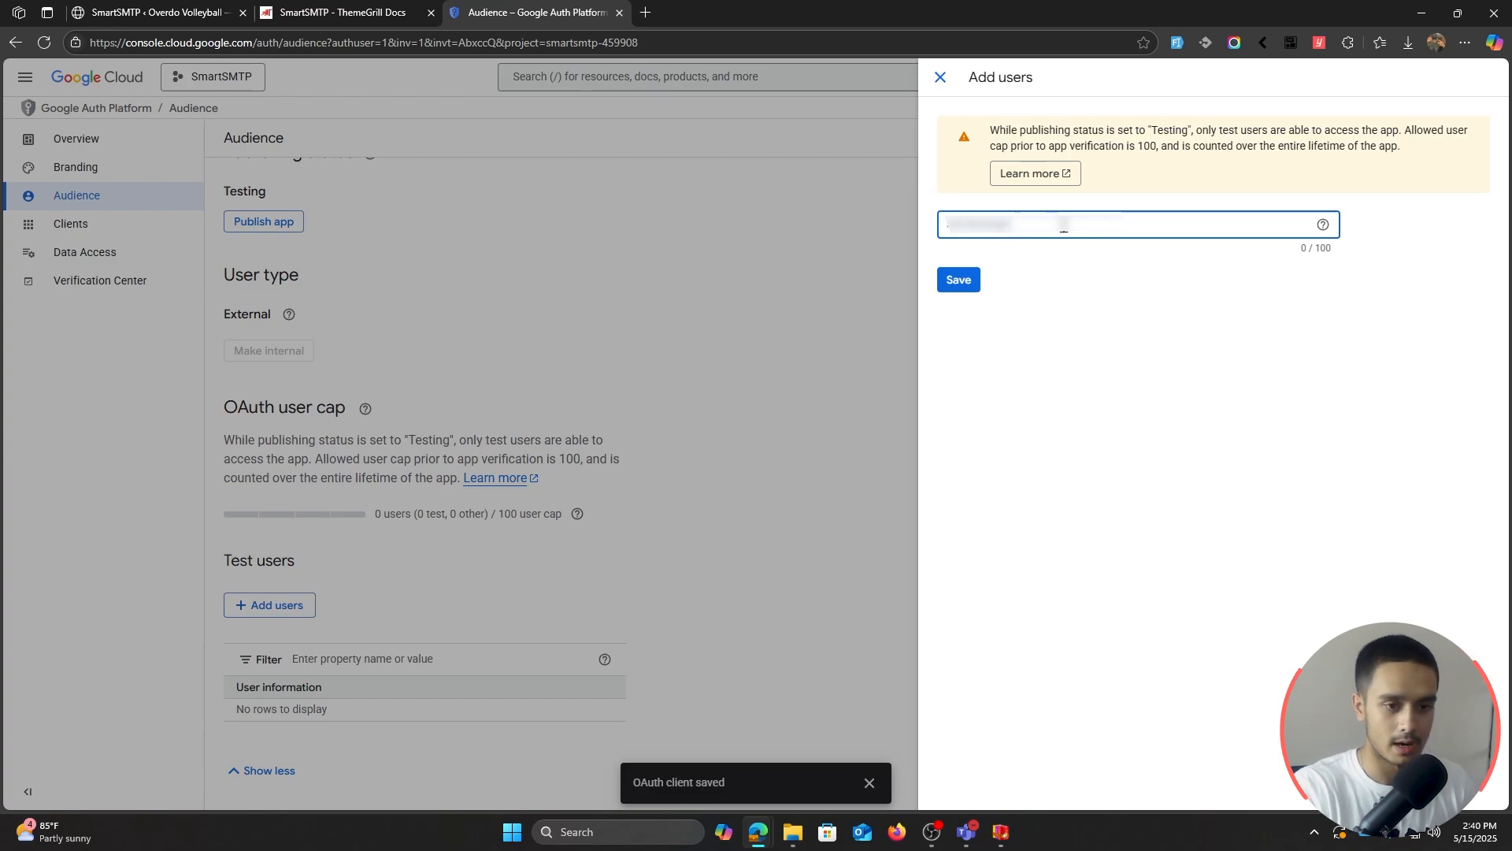
click(957, 281)
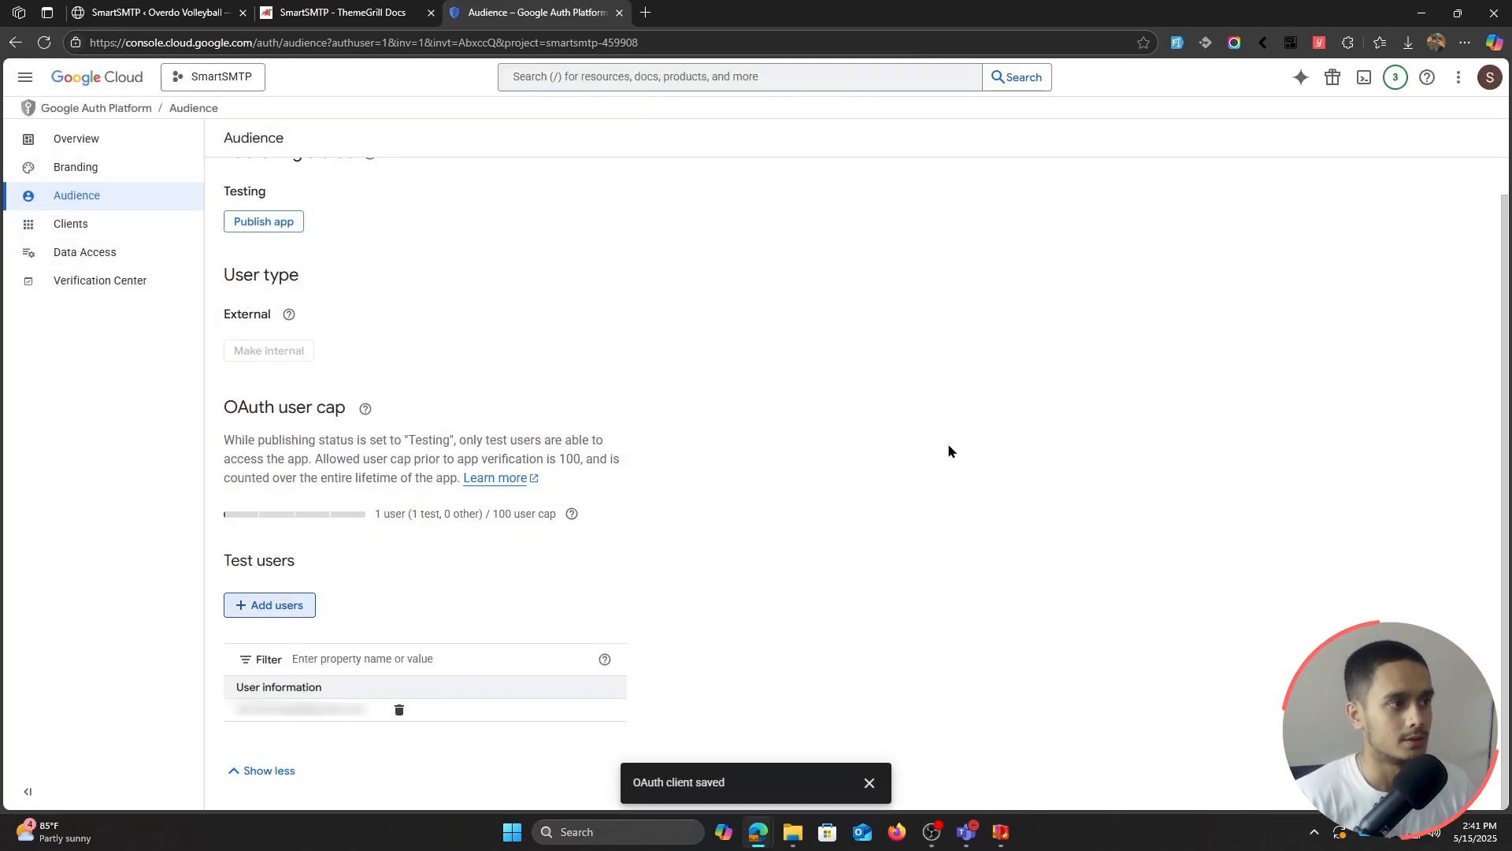
click(163, 9)
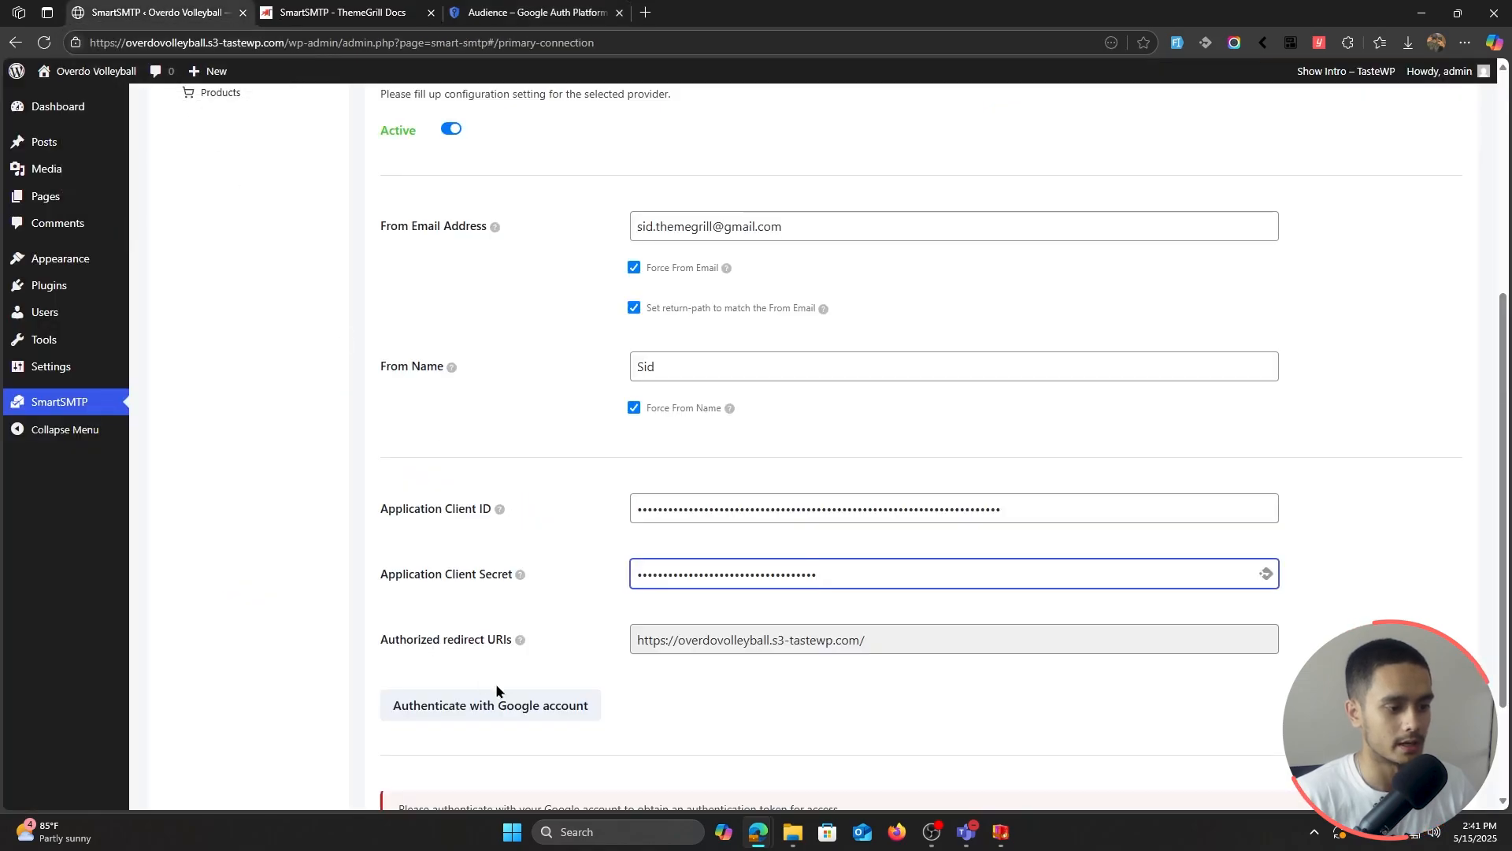
Step: Authorize SmartSMTP with the Google account, accepting the unverified-app warning and send-mail permission, and select the returned token
click(539, 714)
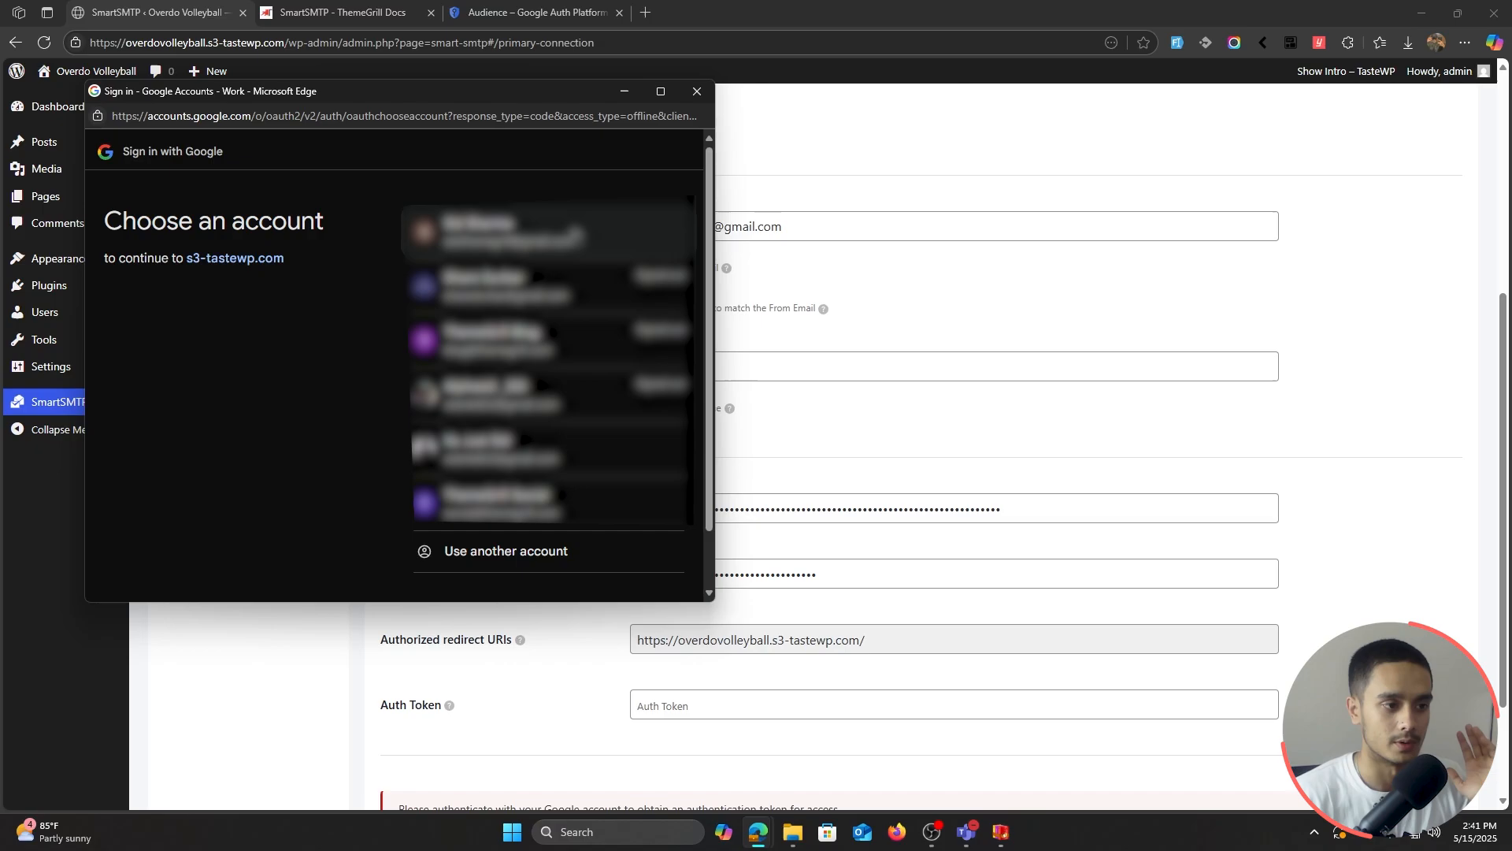
click(566, 227)
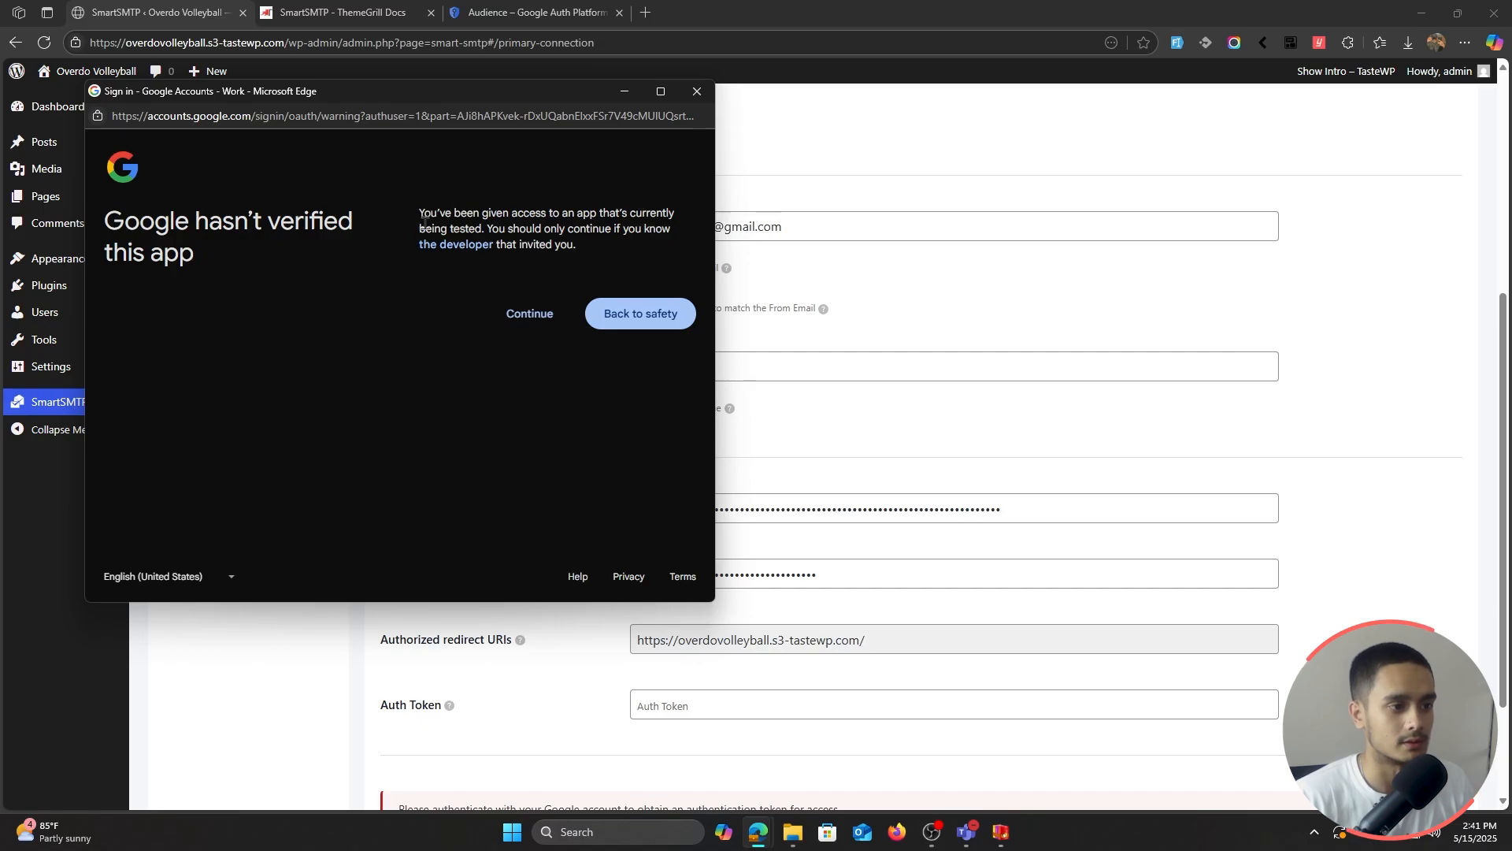
click(516, 321)
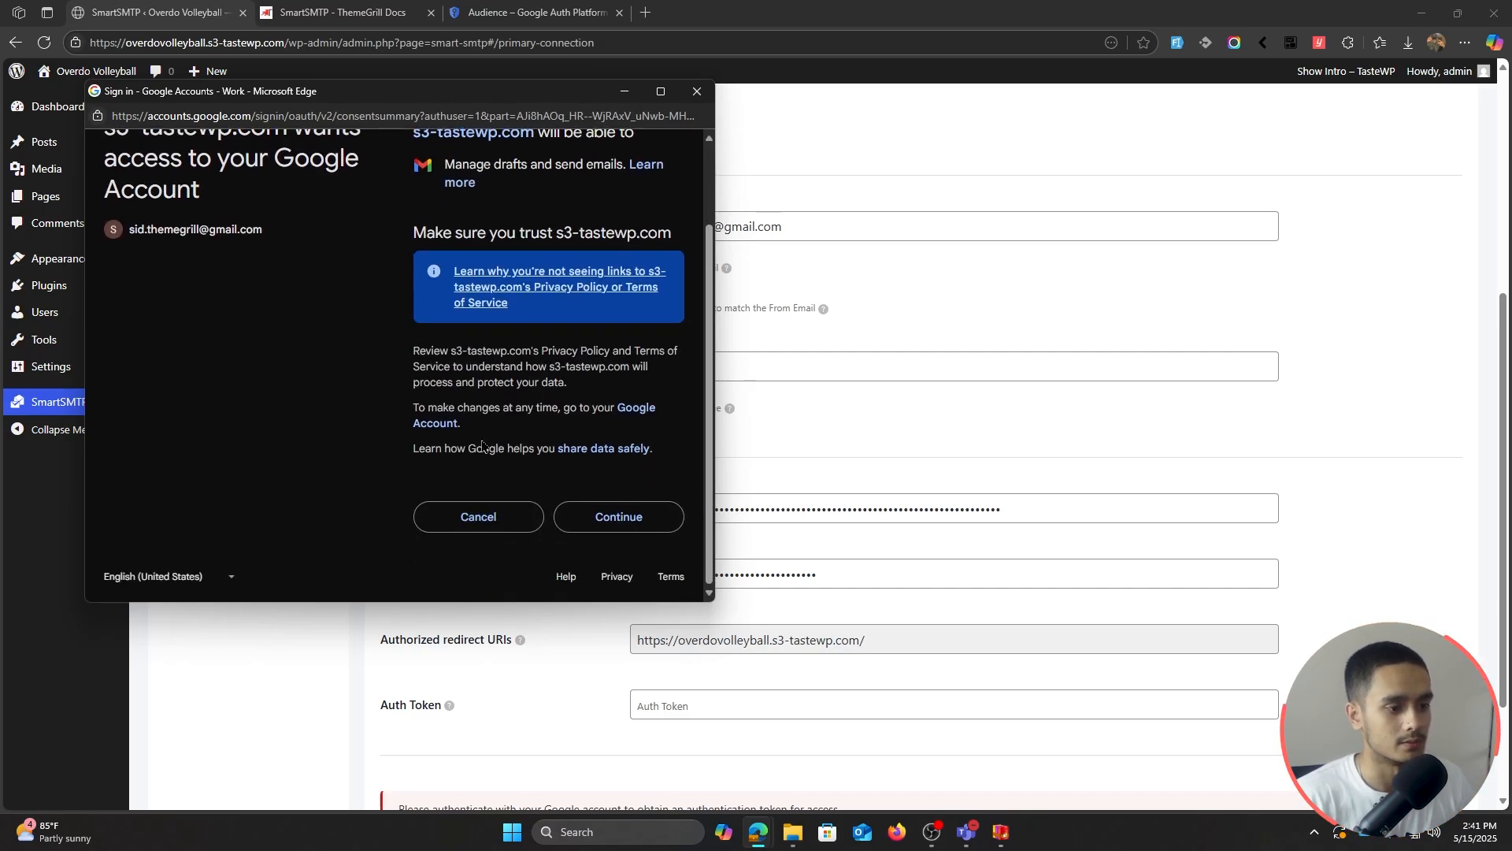
click(625, 528)
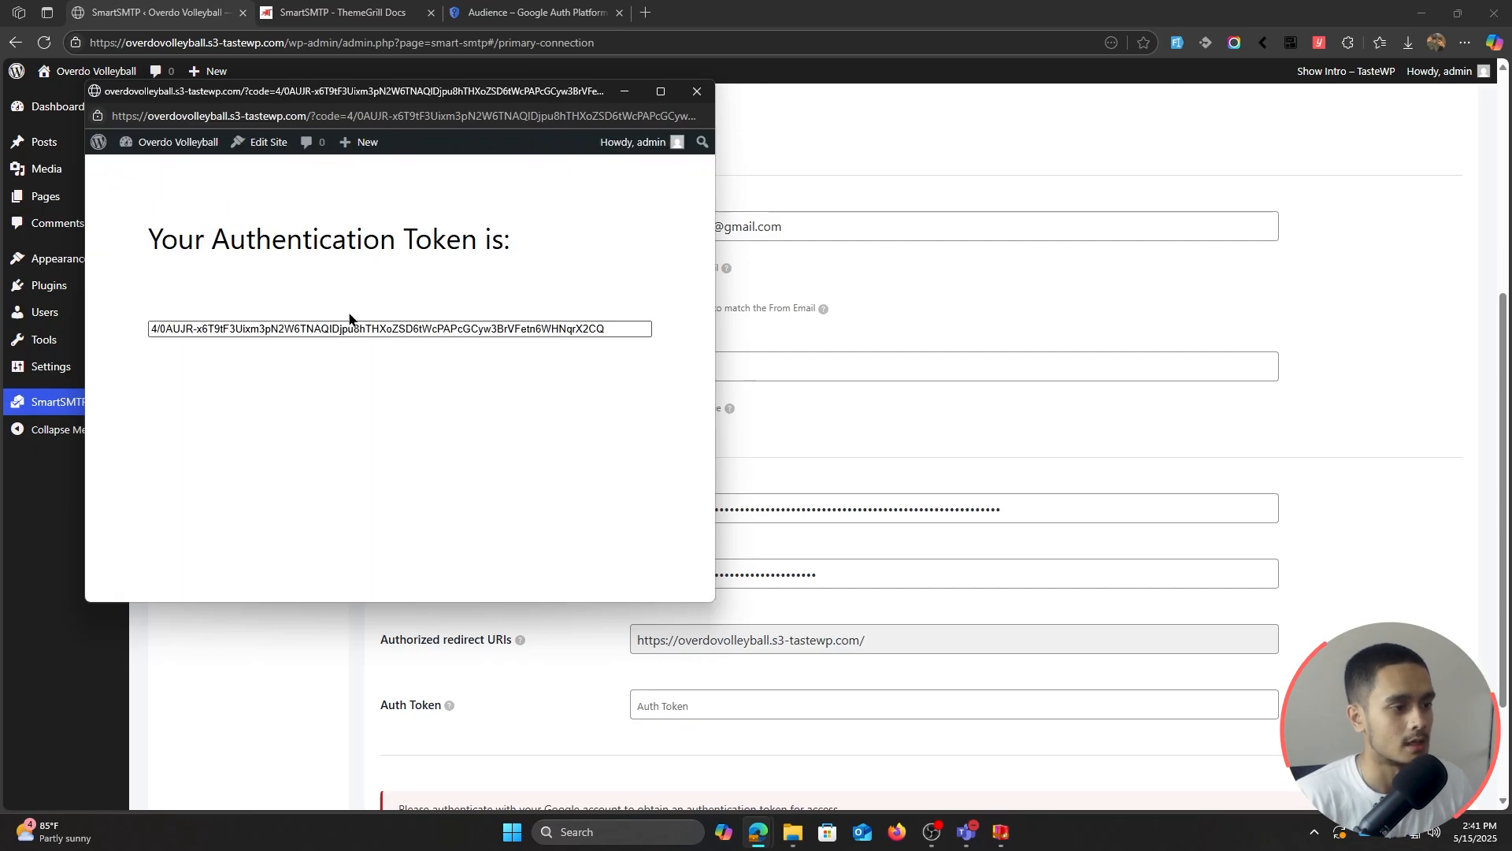
drag(152, 326, 632, 325)
Step: Paste the authentication token into the Auth Token field and save the connection settings
click(962, 308)
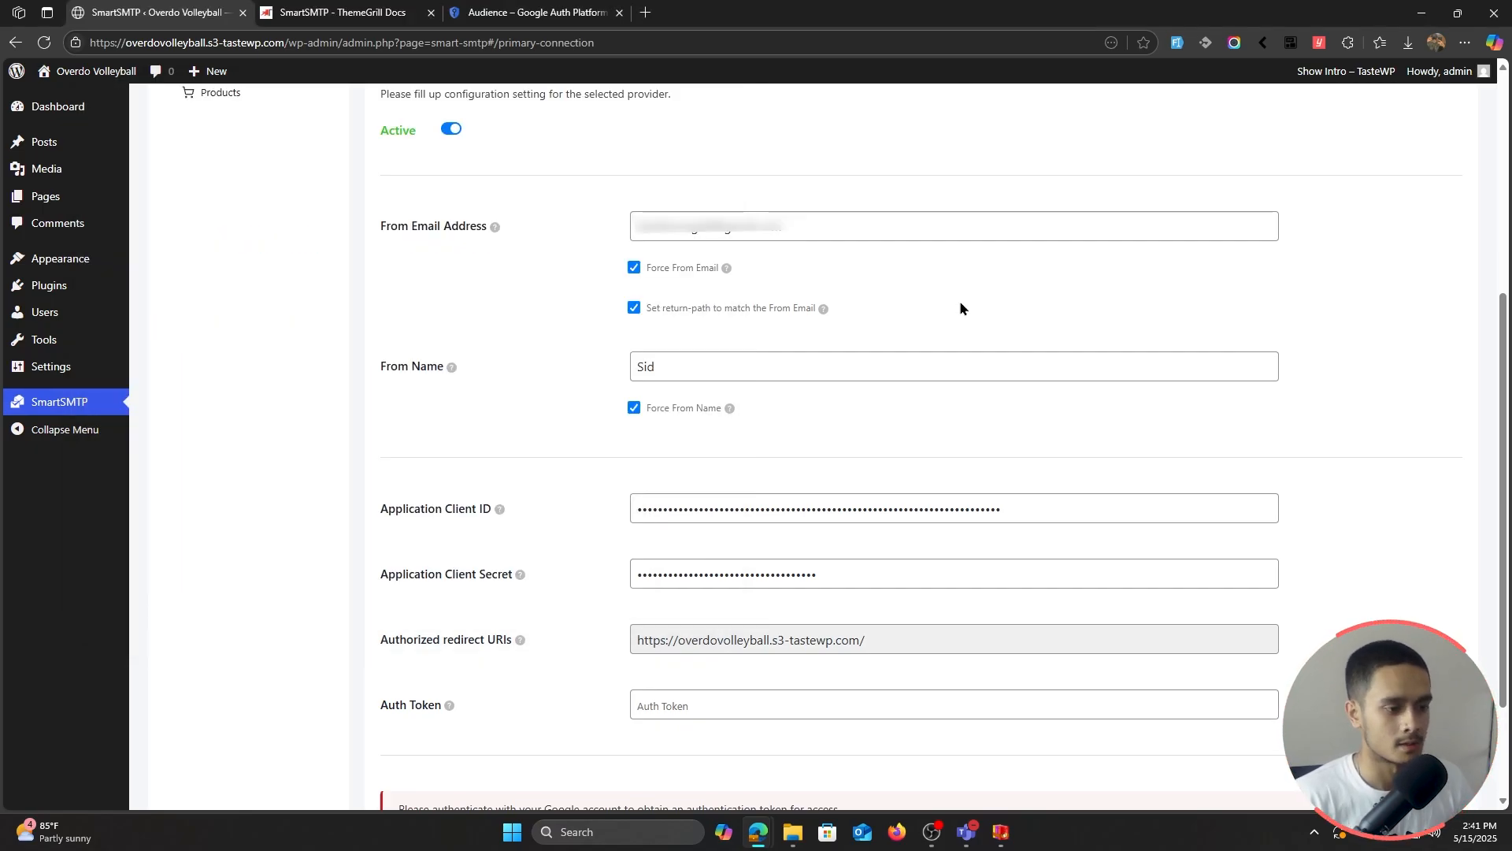
scroll(569, 351, down, 1)
click(671, 632)
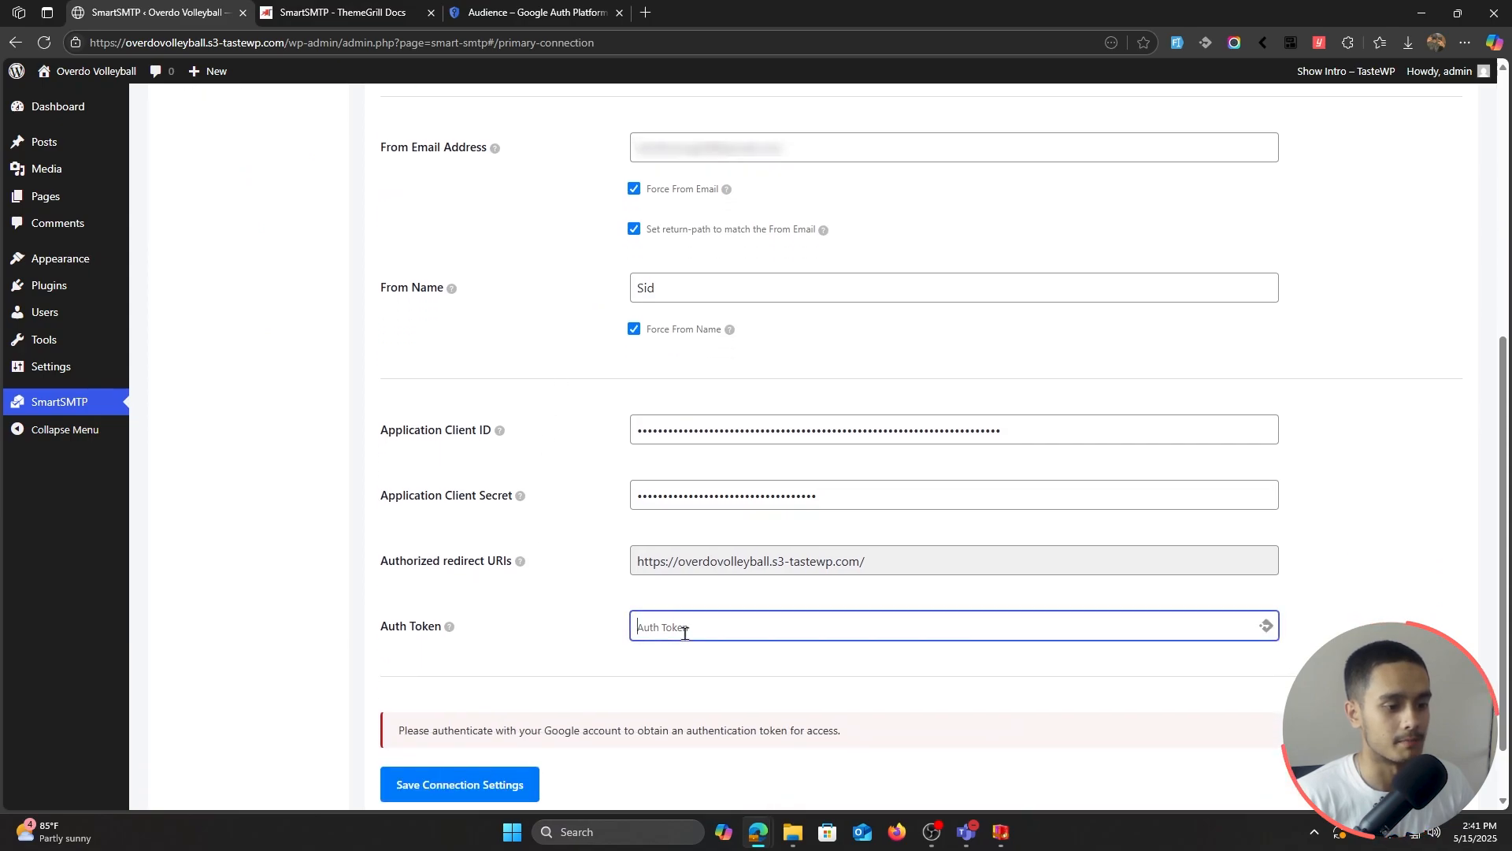
key(ctrl+v)
scroll(560, 583, down, 1)
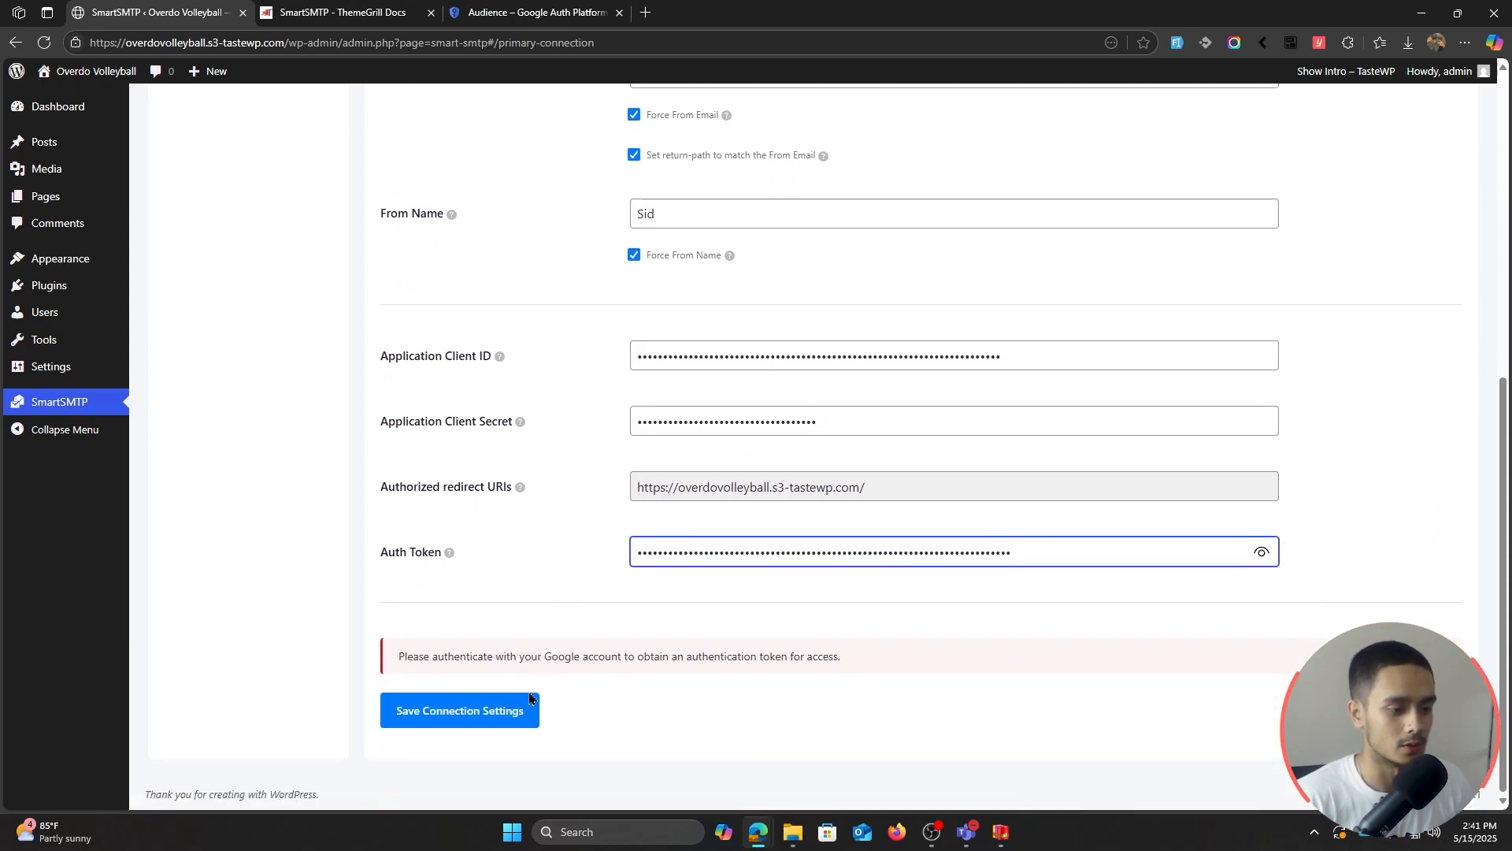
click(512, 726)
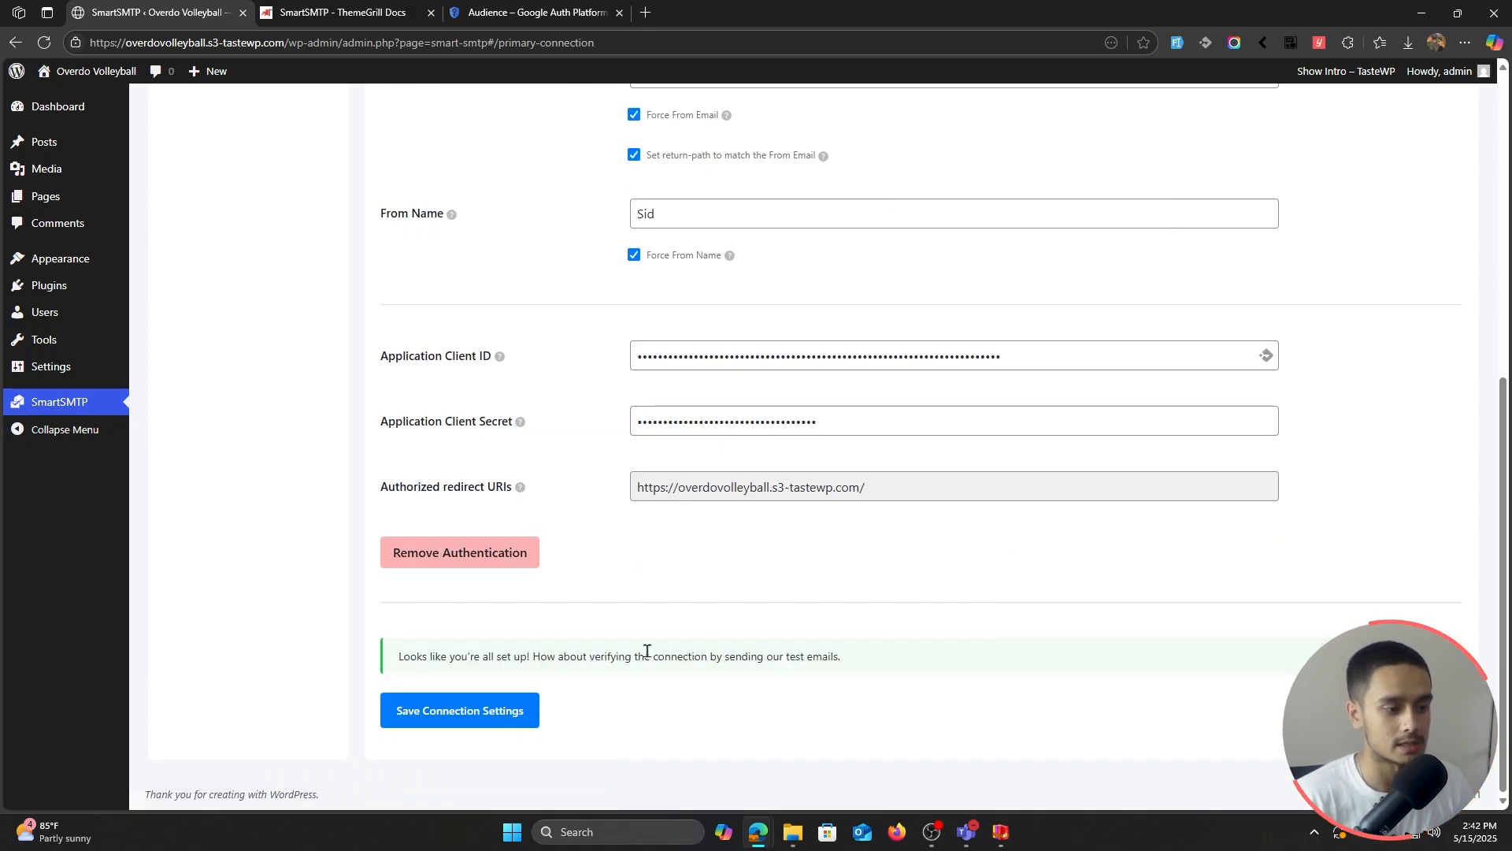
scroll(610, 656, up, 3)
scroll(610, 656, up, 4)
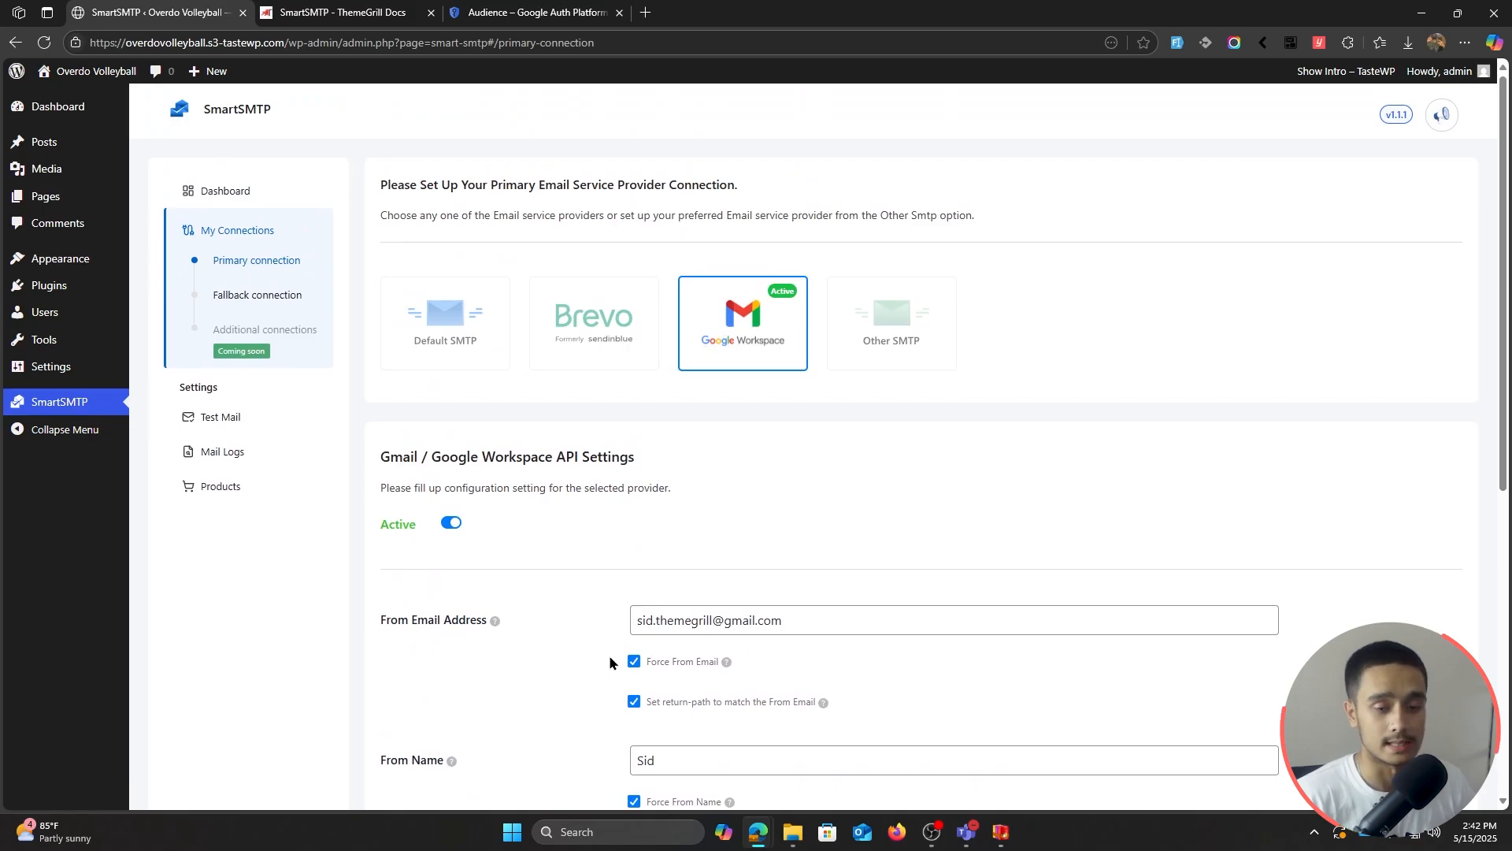
Step: Send a test mail via the Primary Connection to the recipient's e-mail address
click(235, 416)
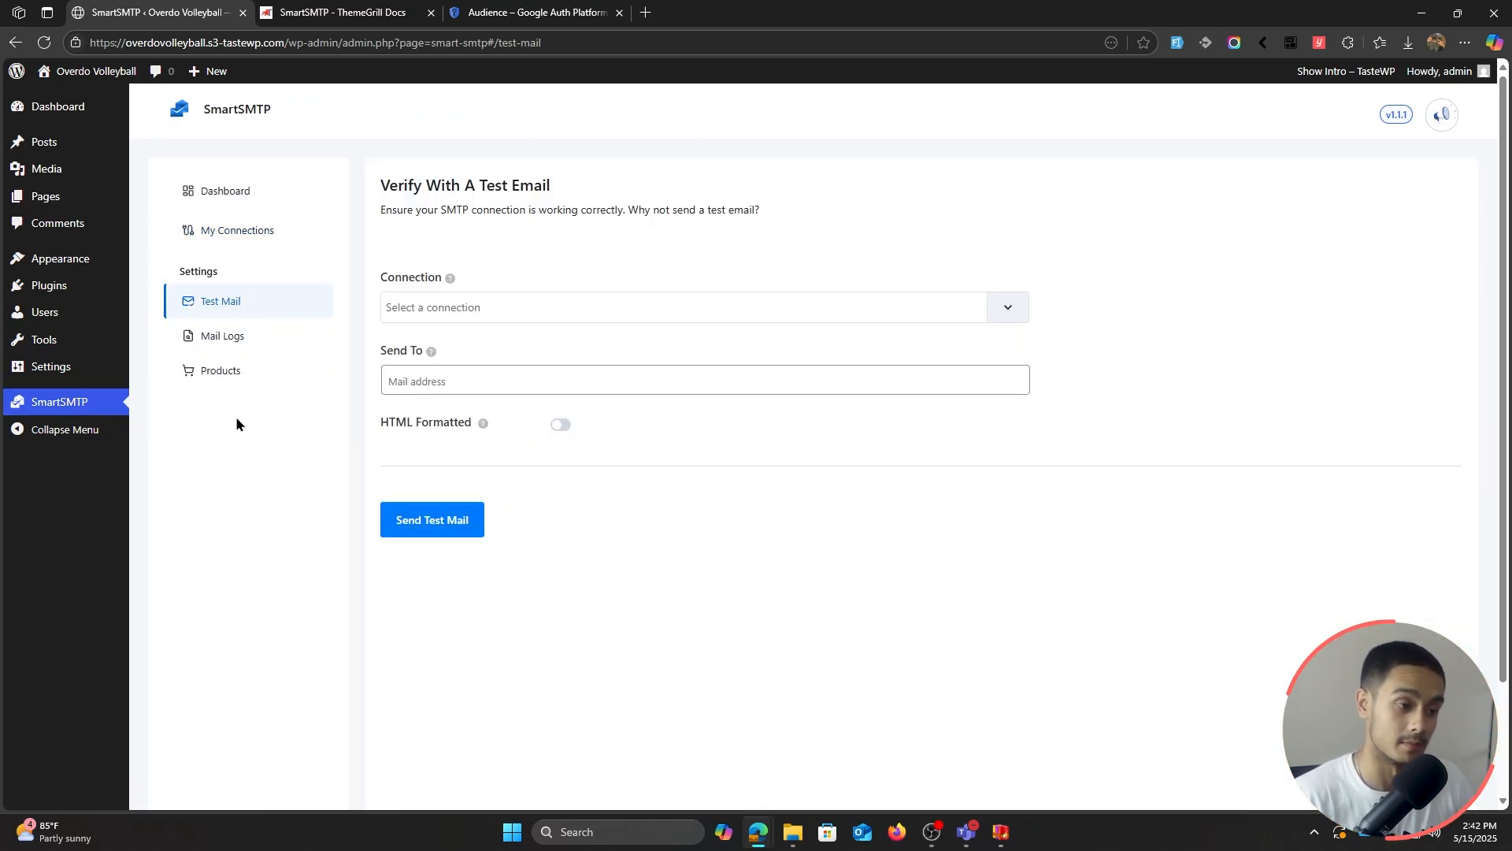
click(662, 314)
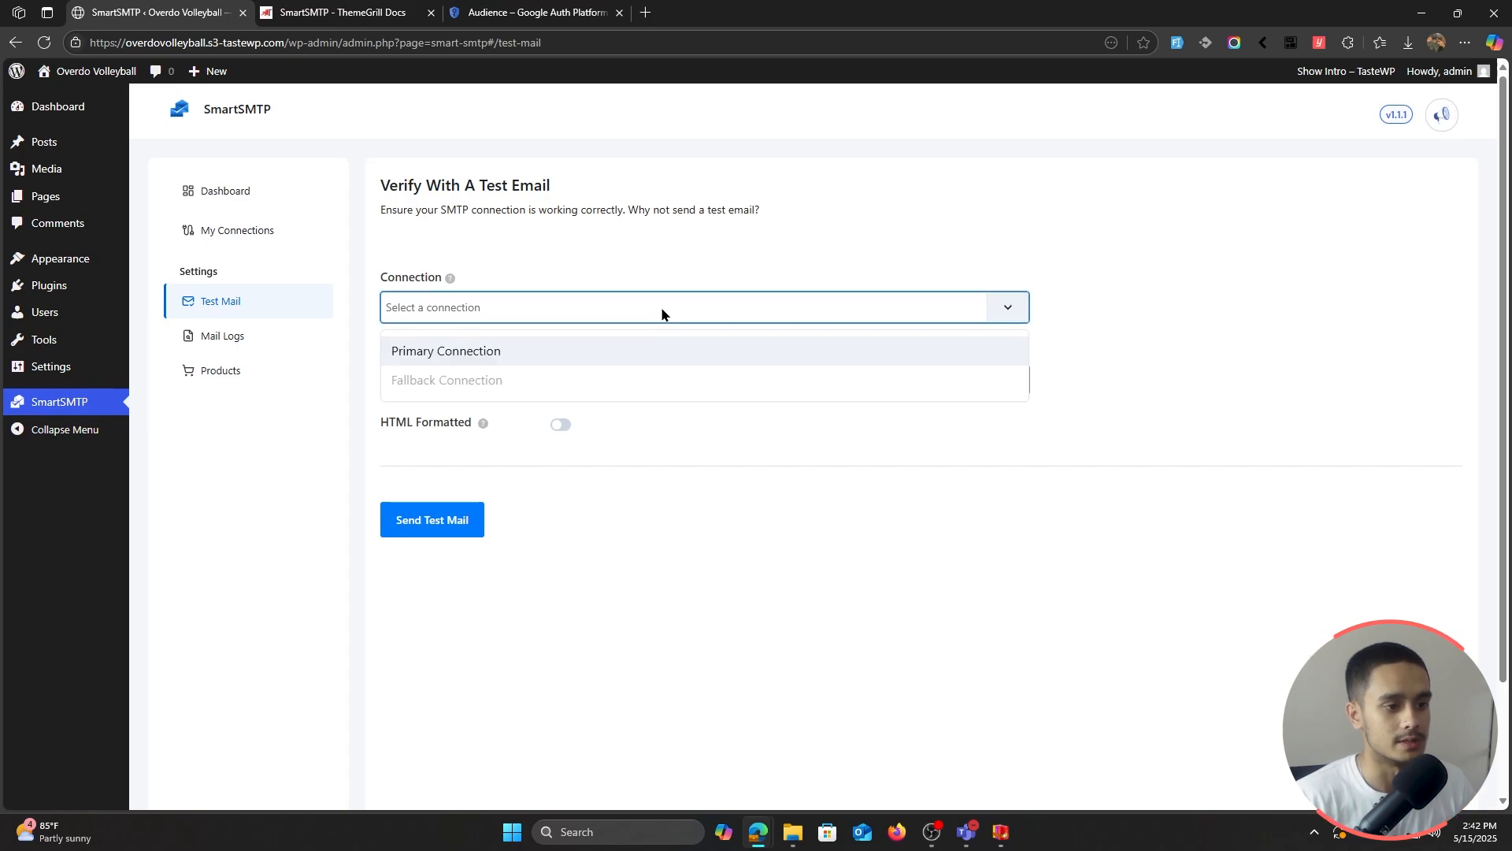
click(535, 352)
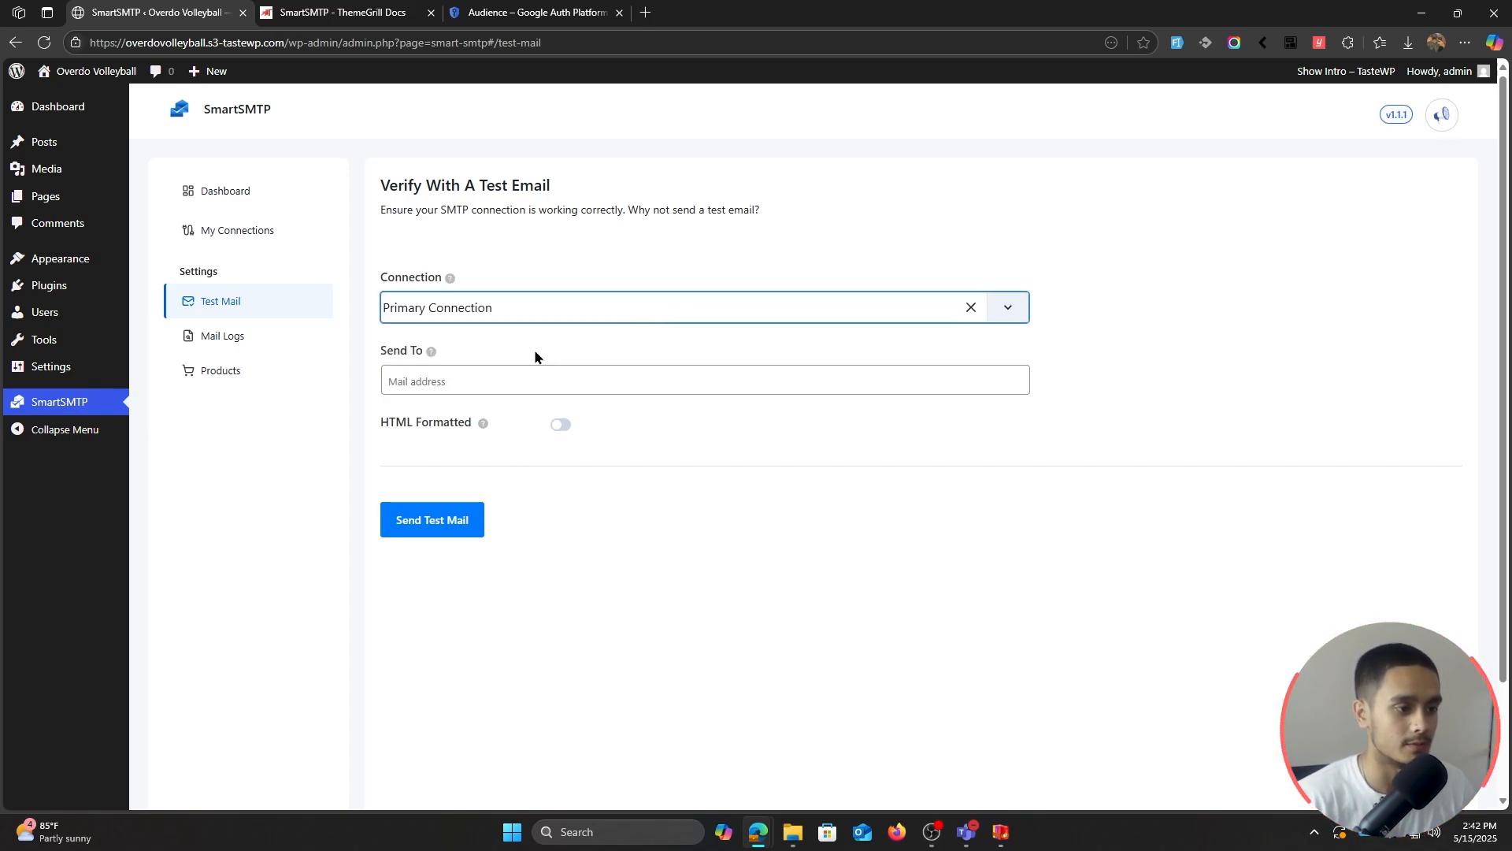
click(439, 382)
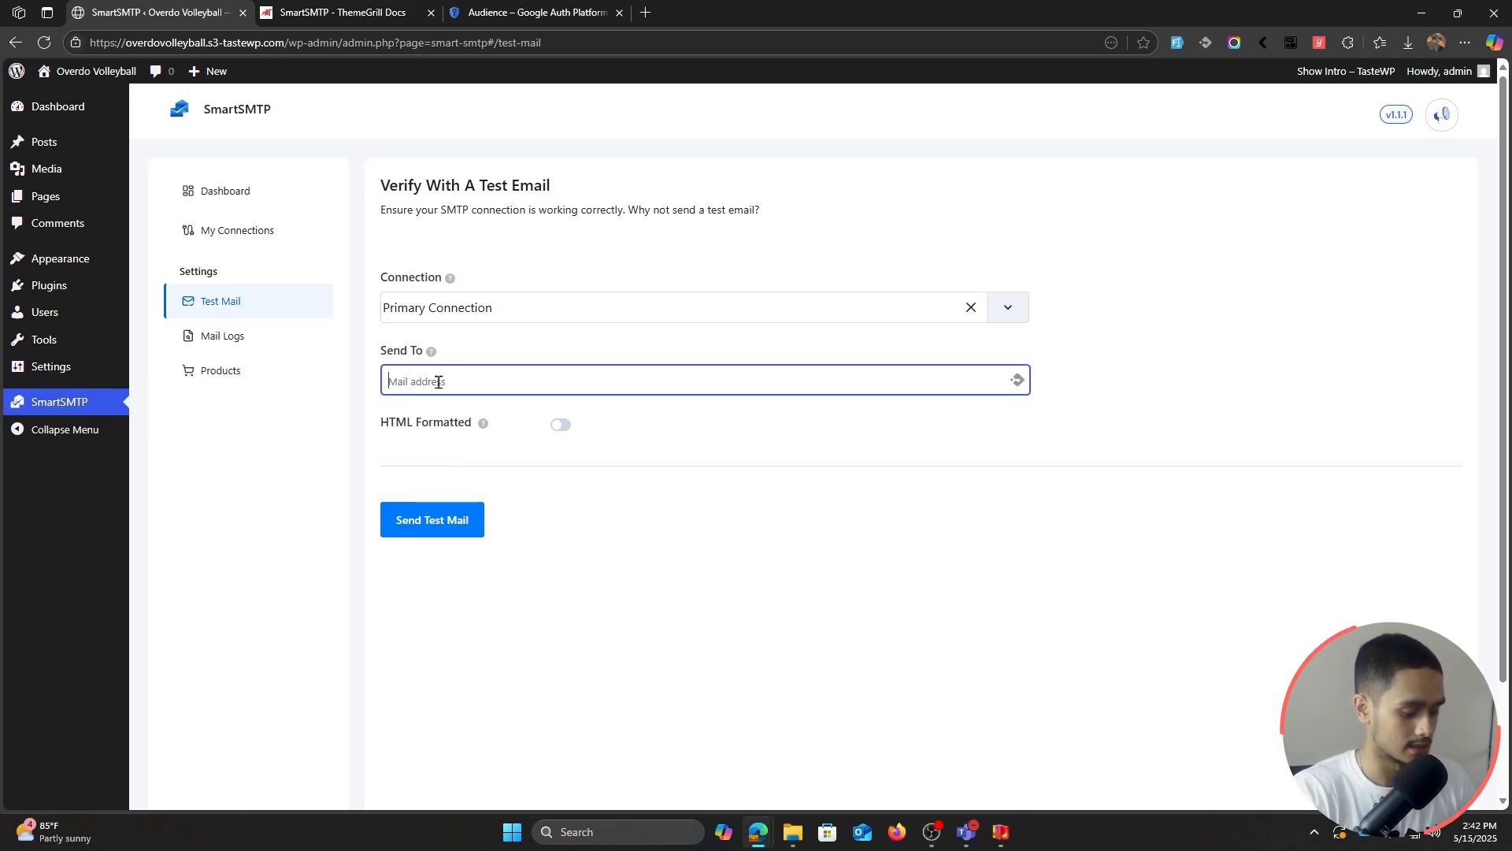
text(s)
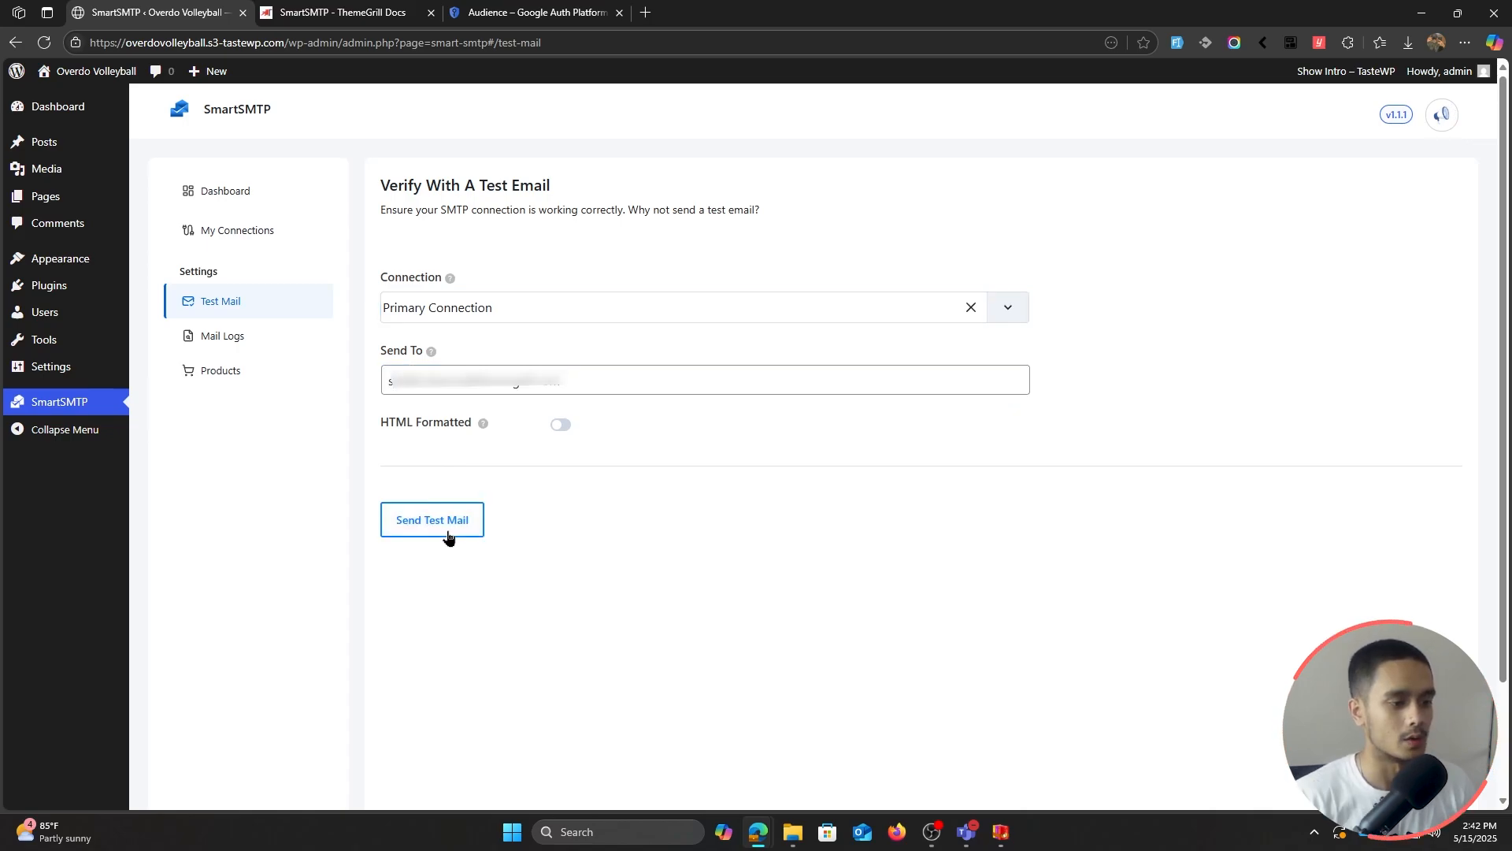
click(448, 533)
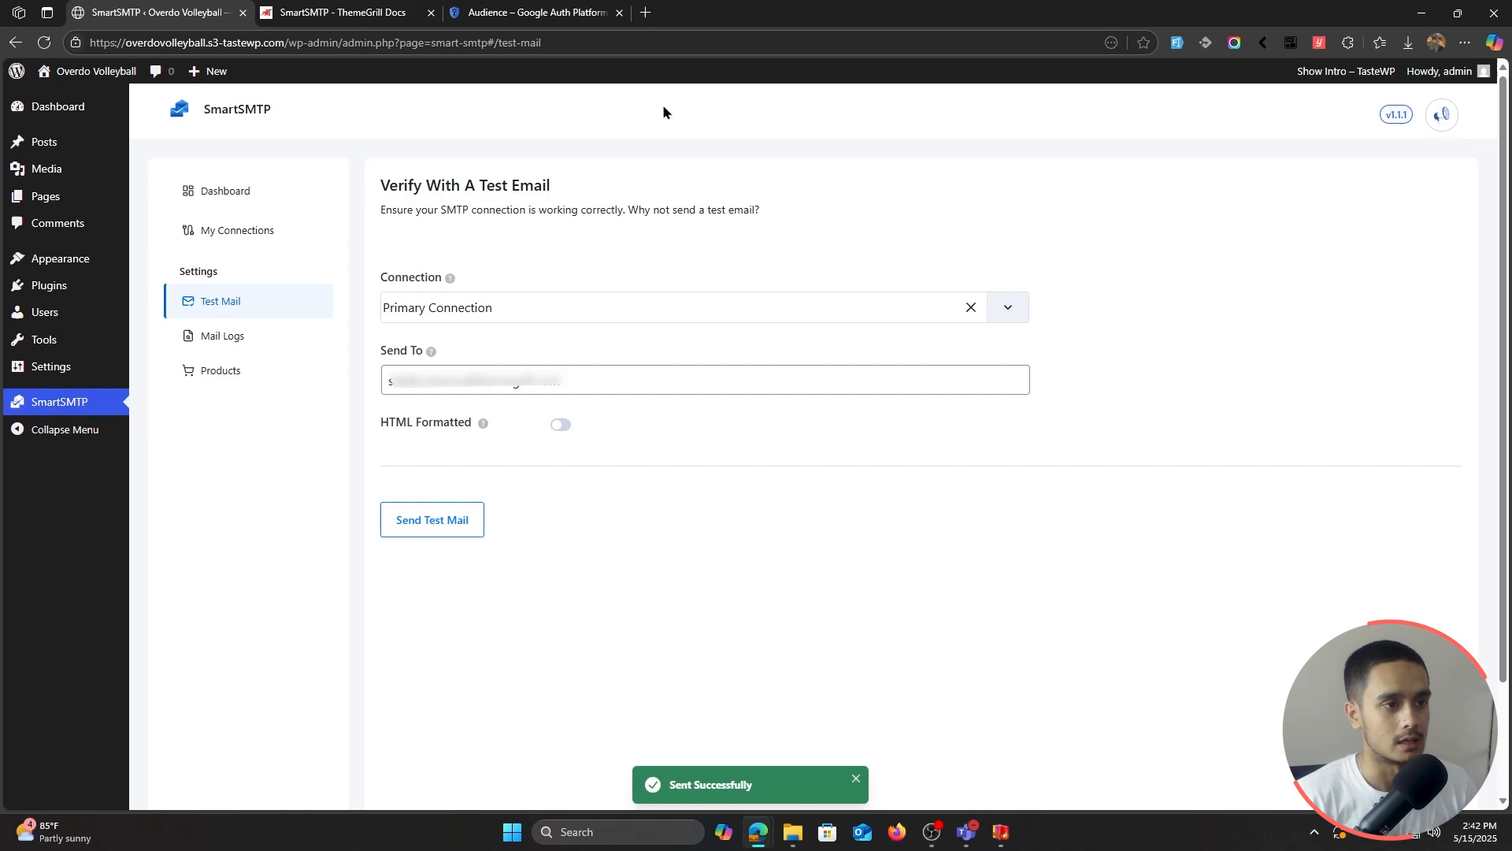
Step: Check in Mail Logs that the test email is recorded as Sent
click(238, 341)
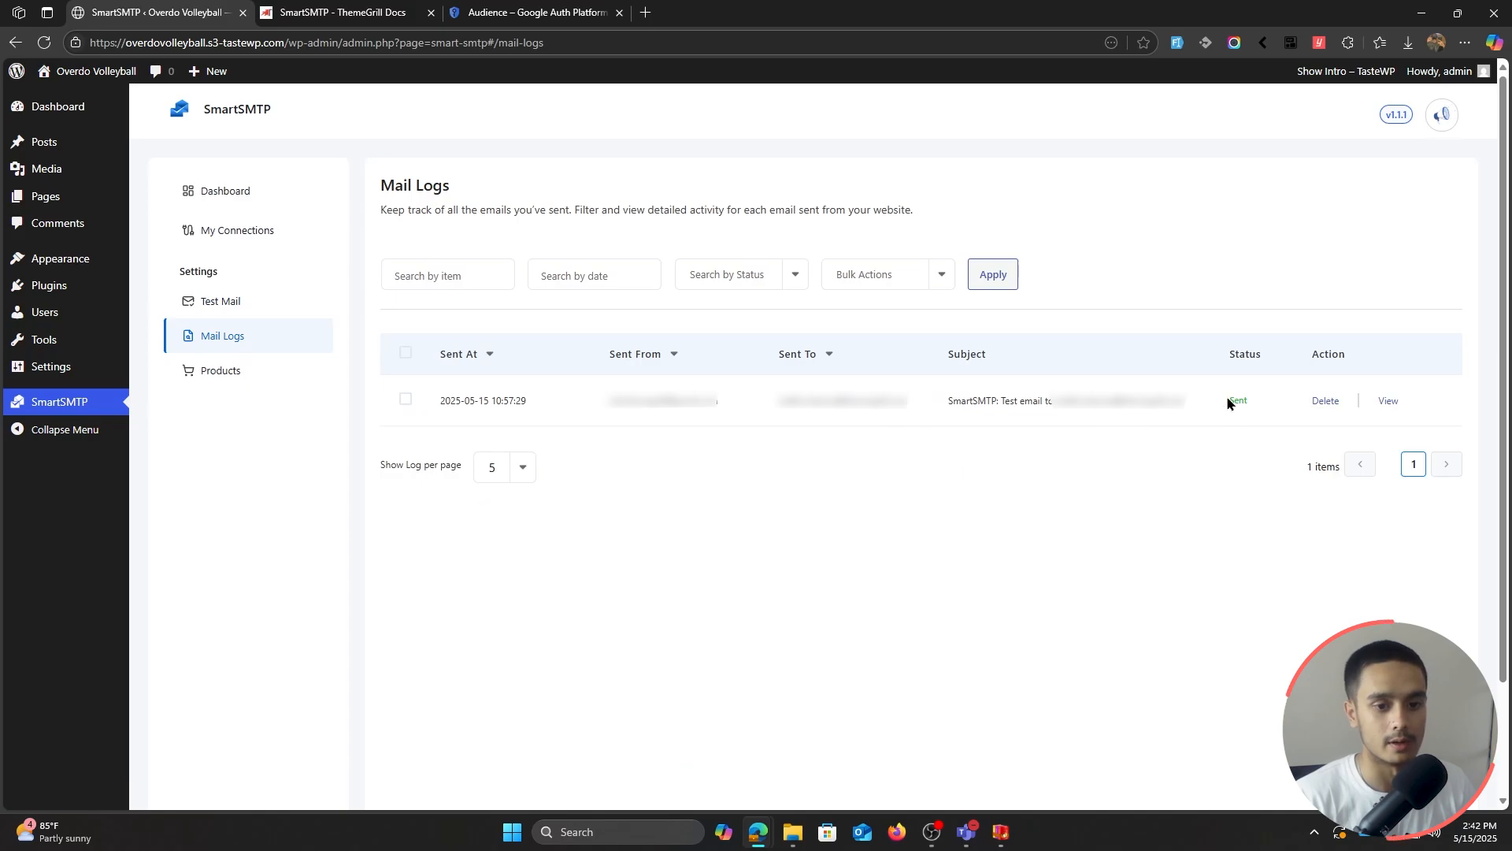
click(1385, 403)
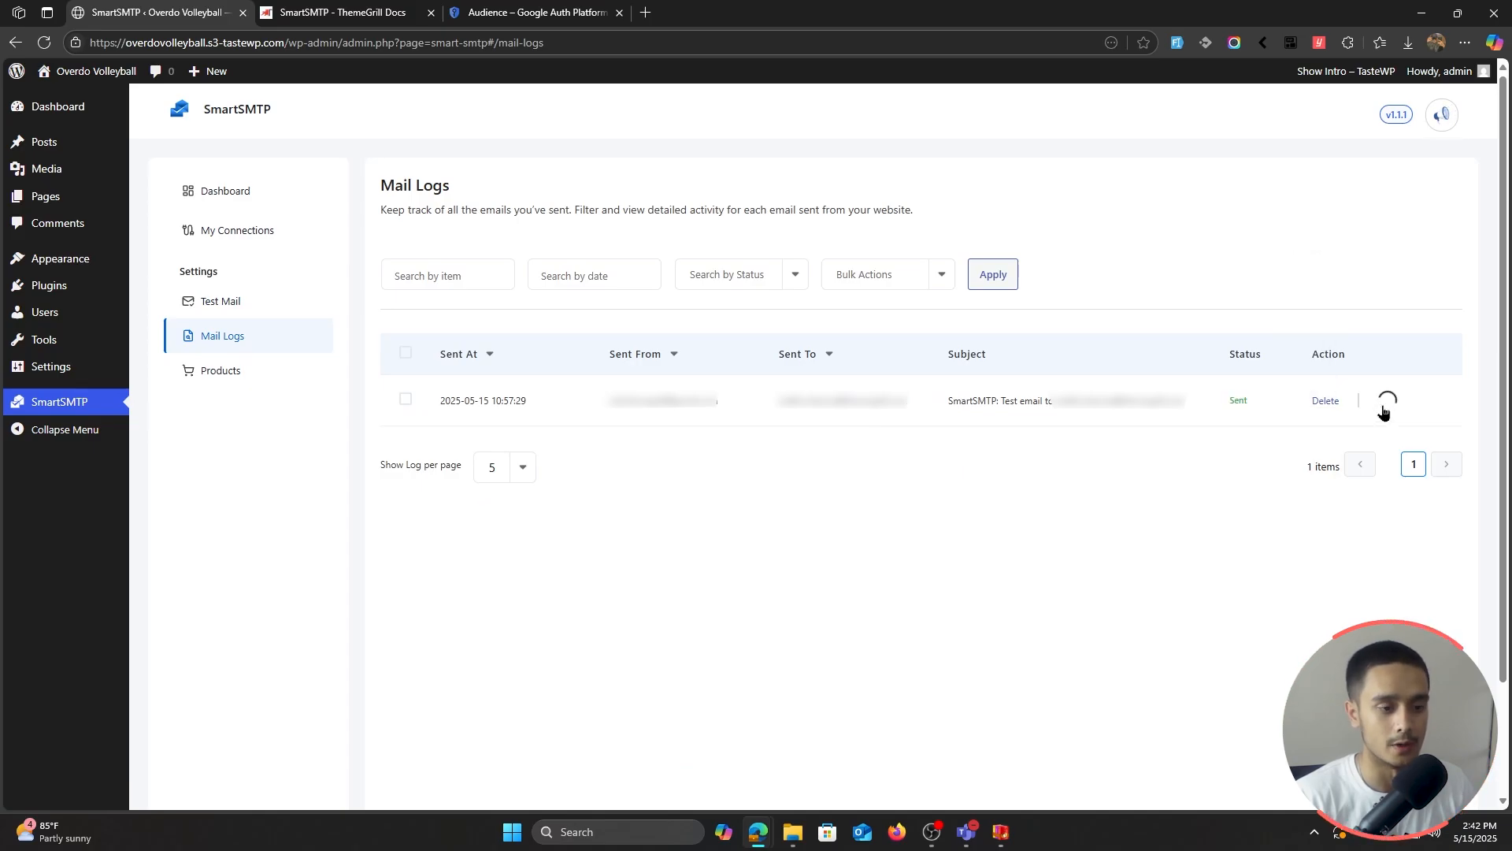
click(1382, 412)
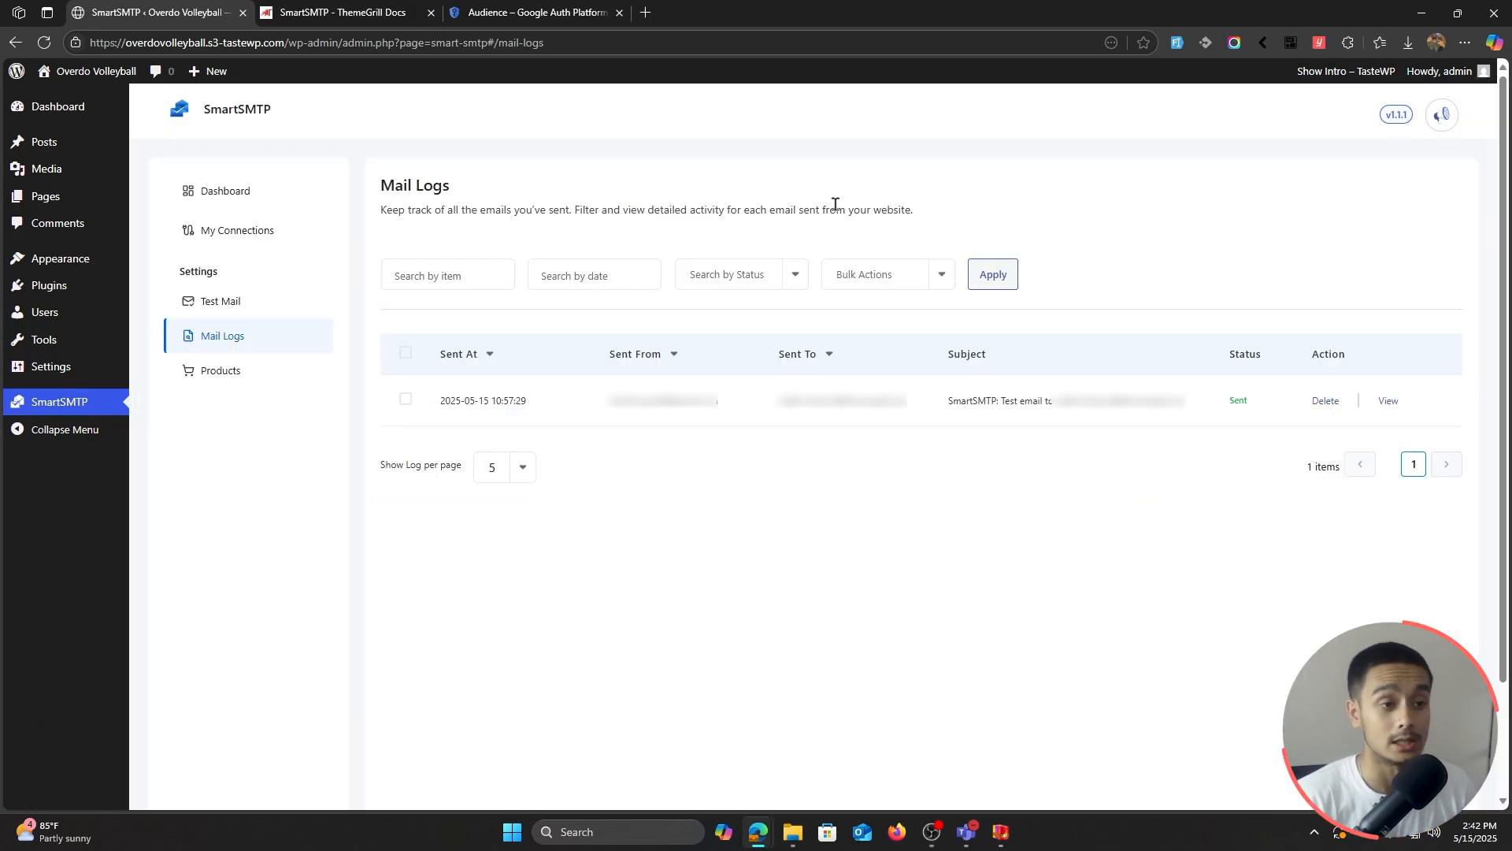
click(645, 13)
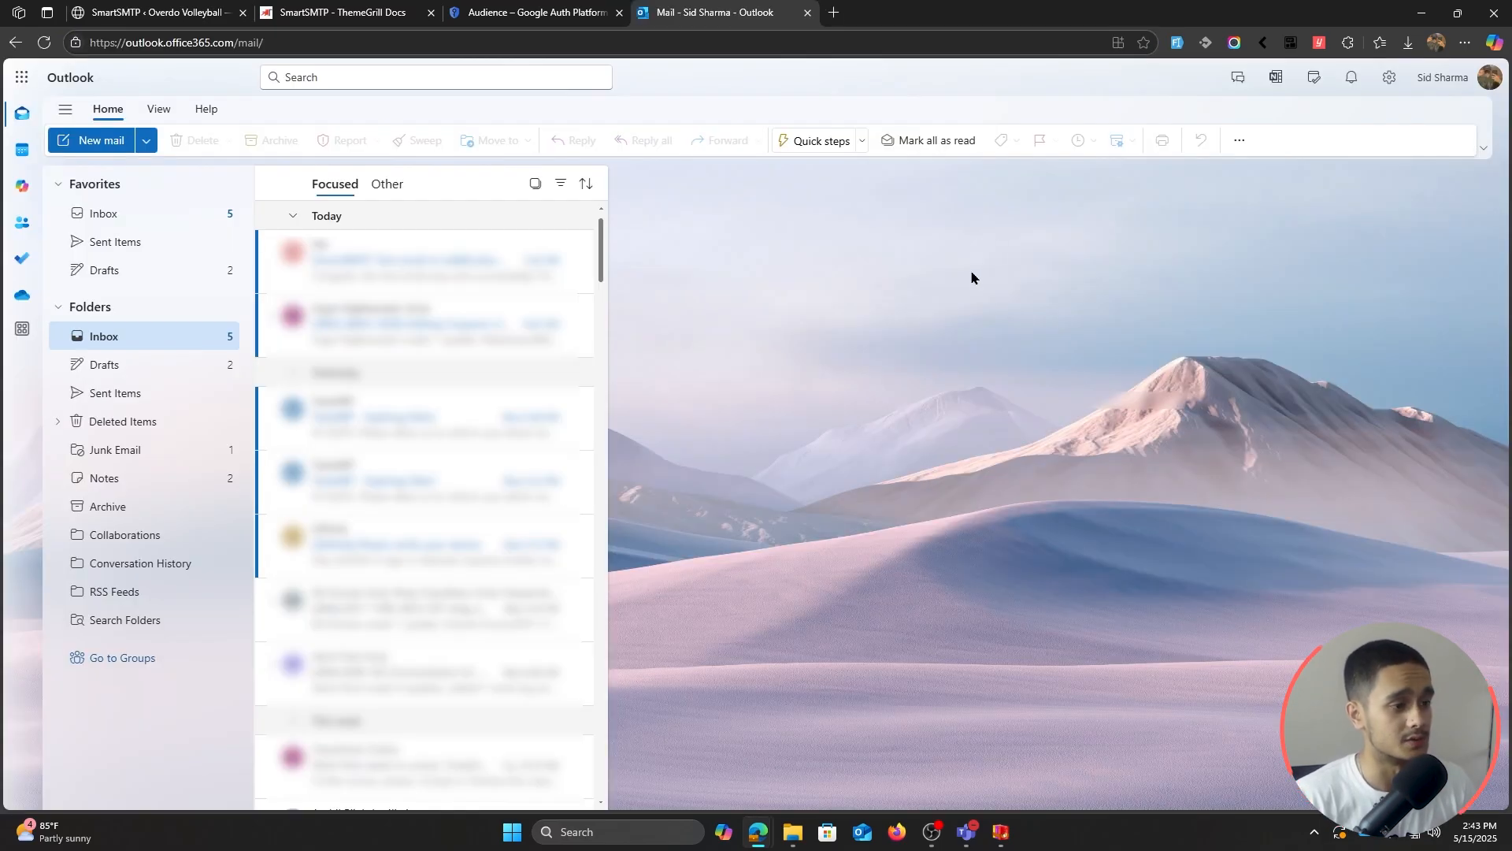
Step: Open the newest inbox message, the SmartSMTP test email
click(429, 276)
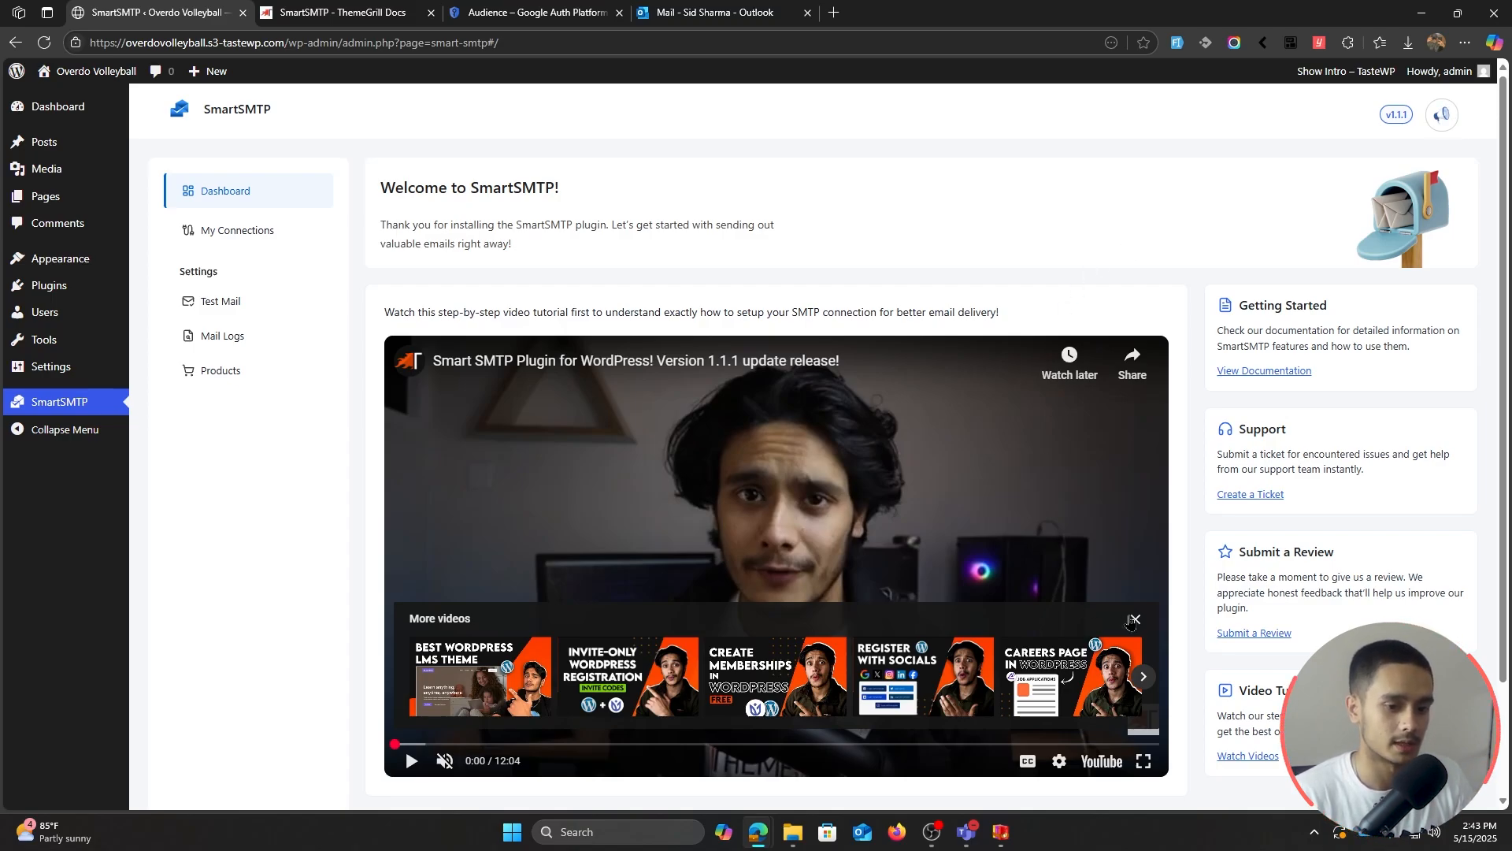
click(1135, 619)
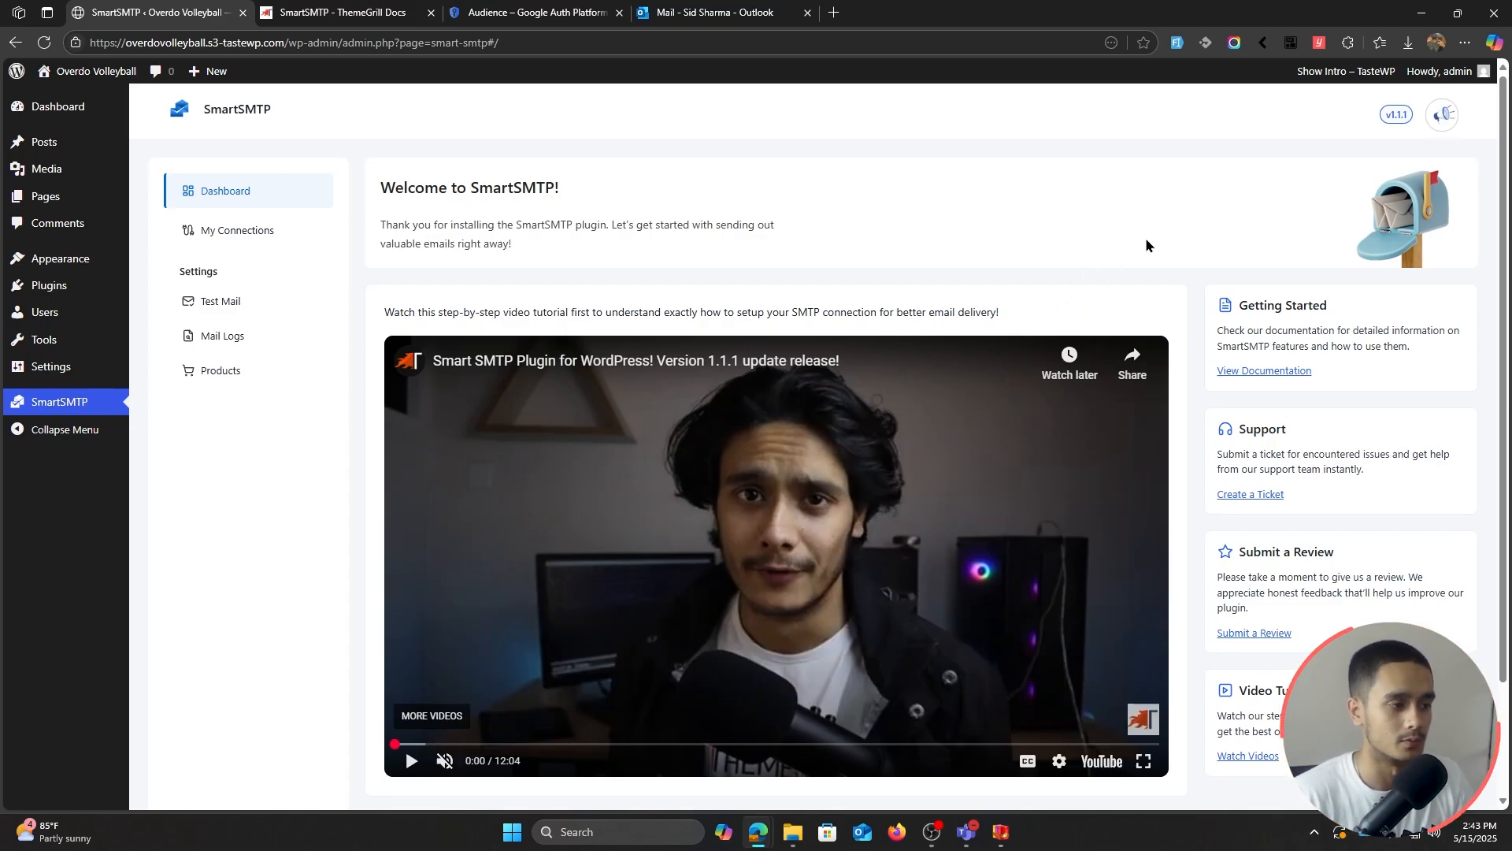
click(242, 245)
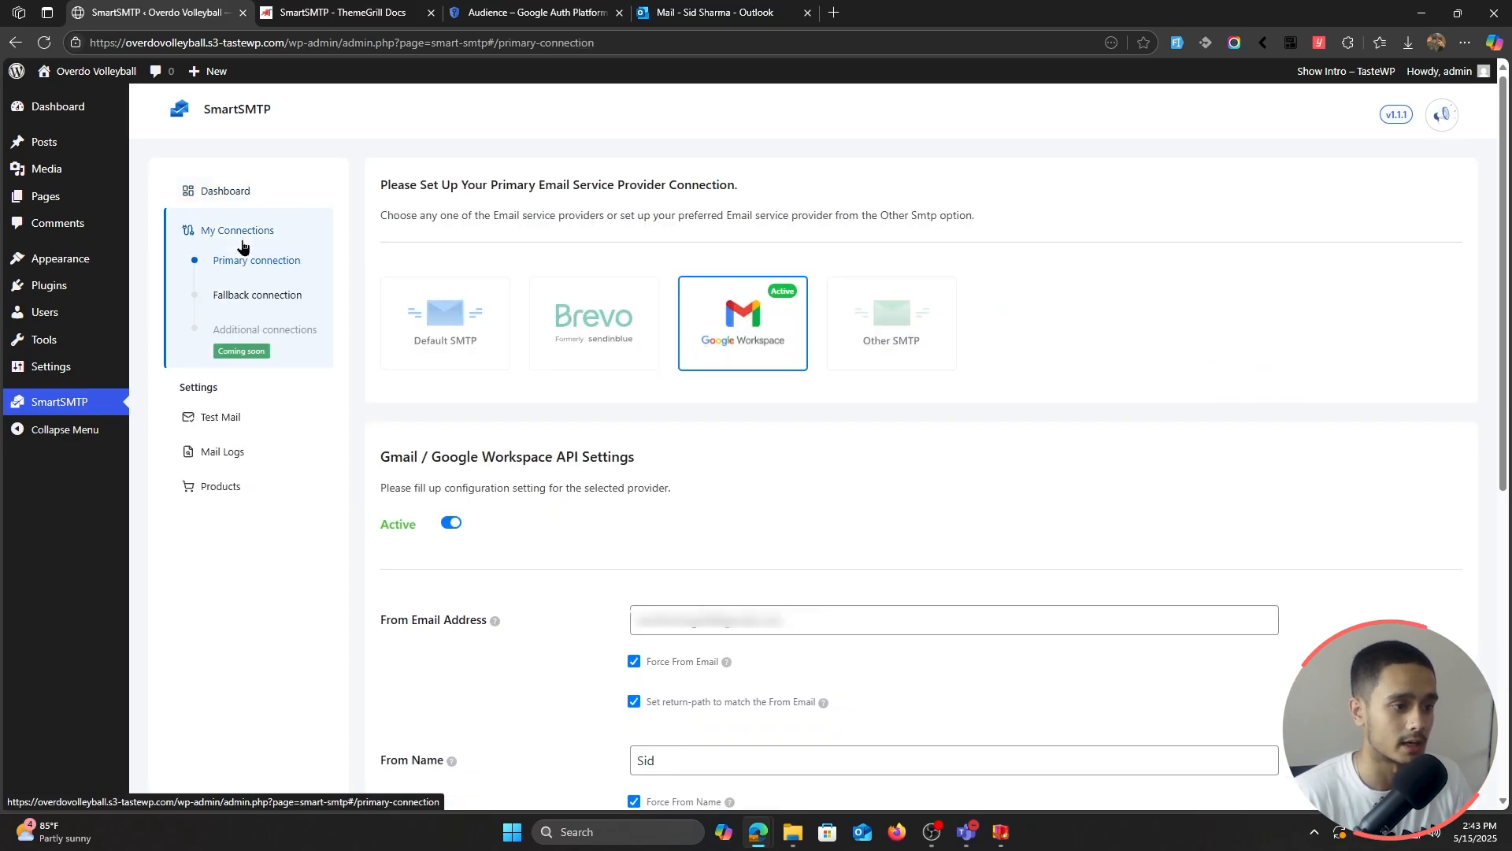
click(241, 194)
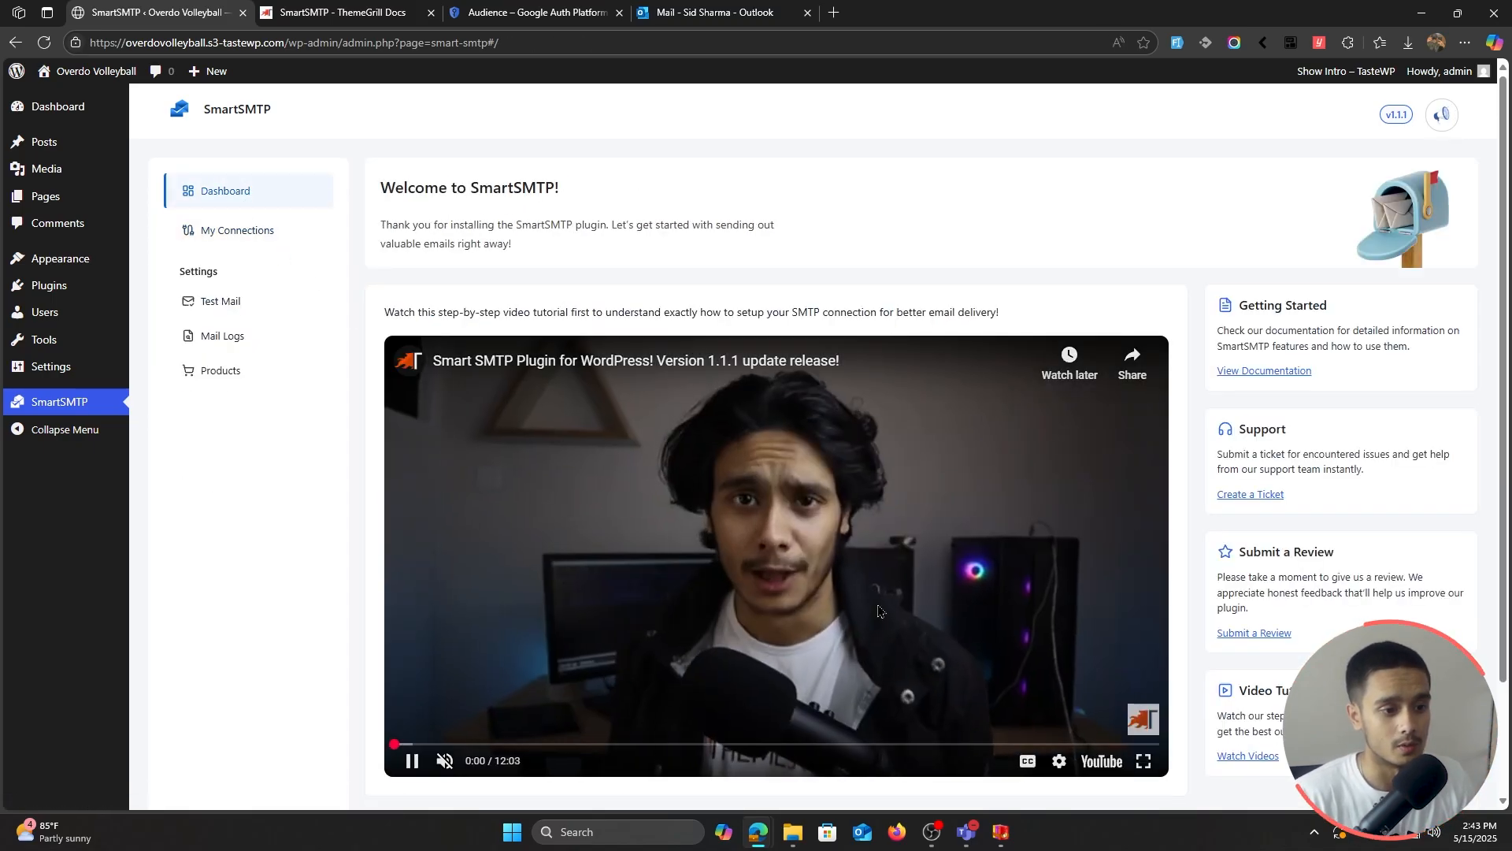
click(880, 611)
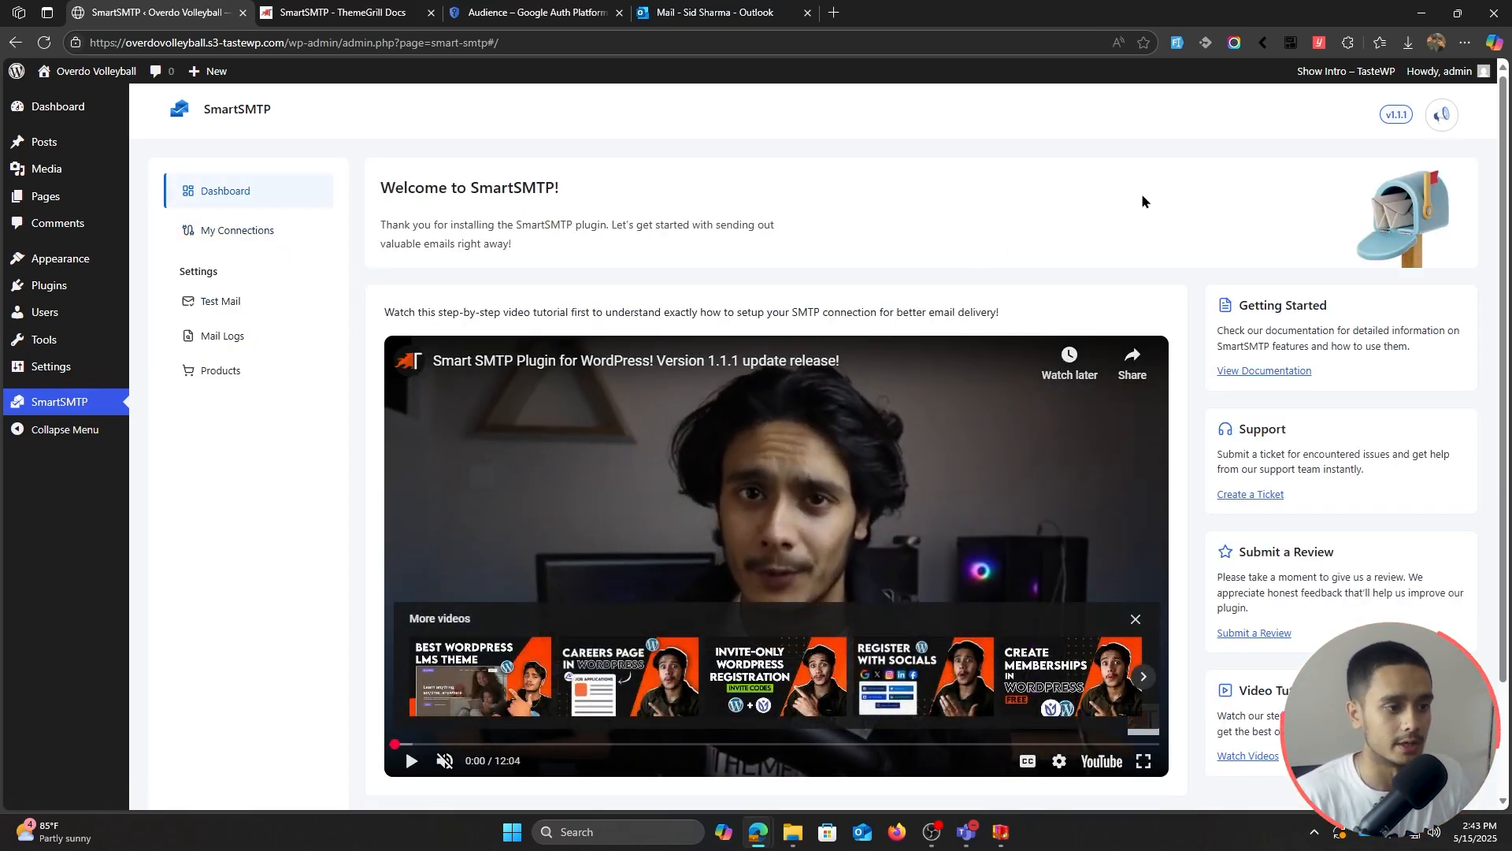